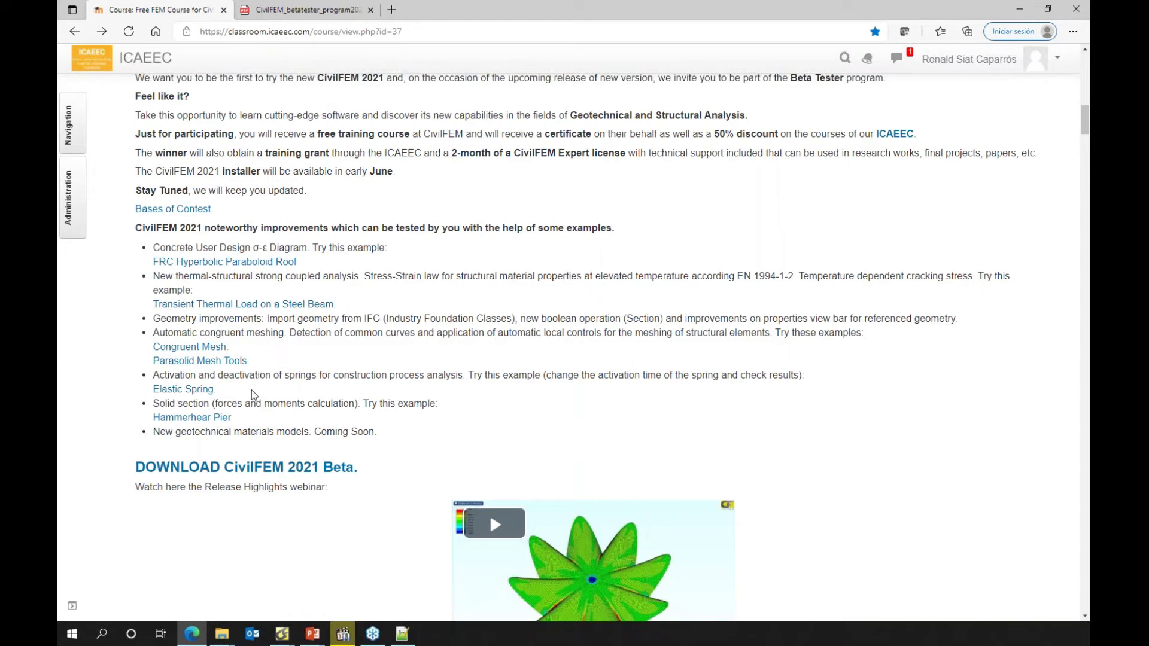
# - Switch to the Roof.cf model in CivilFEM and review the activation and deactivation times of materials B500, C40/50 and S500
pyautogui.moveTo(284, 635)
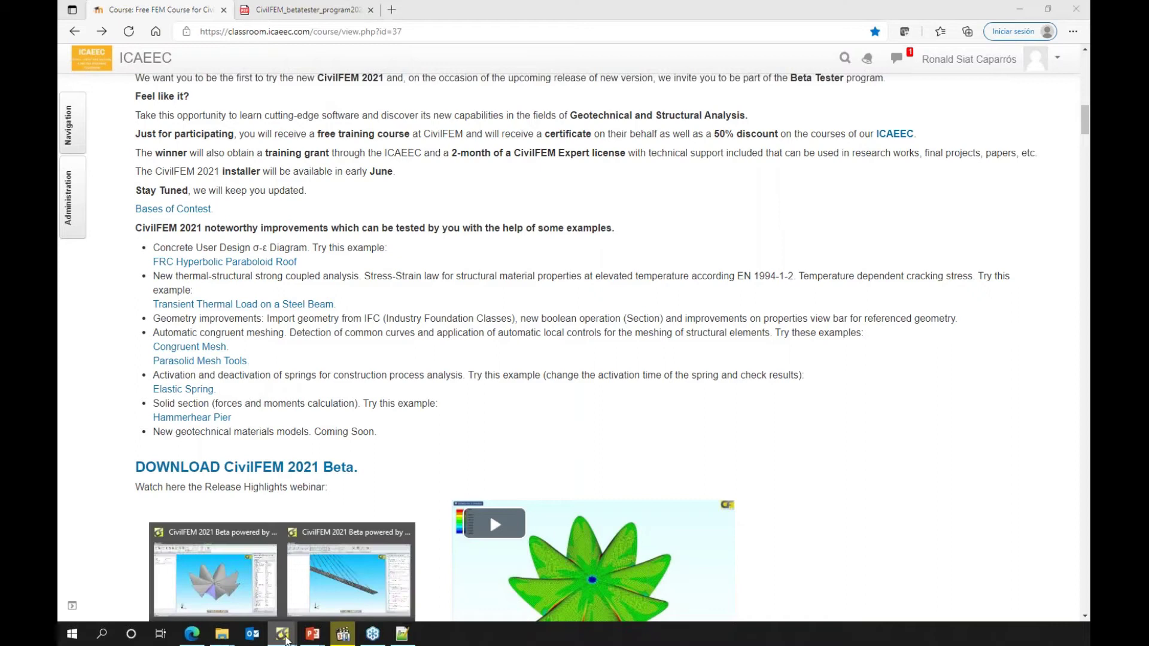
pyautogui.click(253, 610)
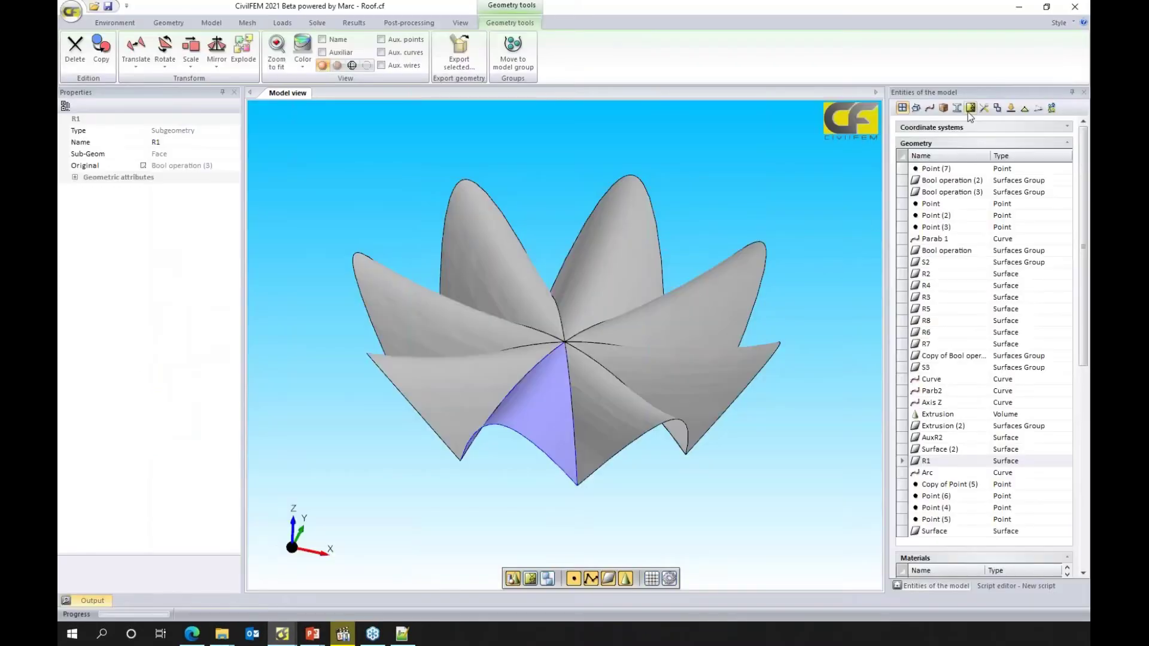
pyautogui.click(943, 108)
pyautogui.click(939, 153)
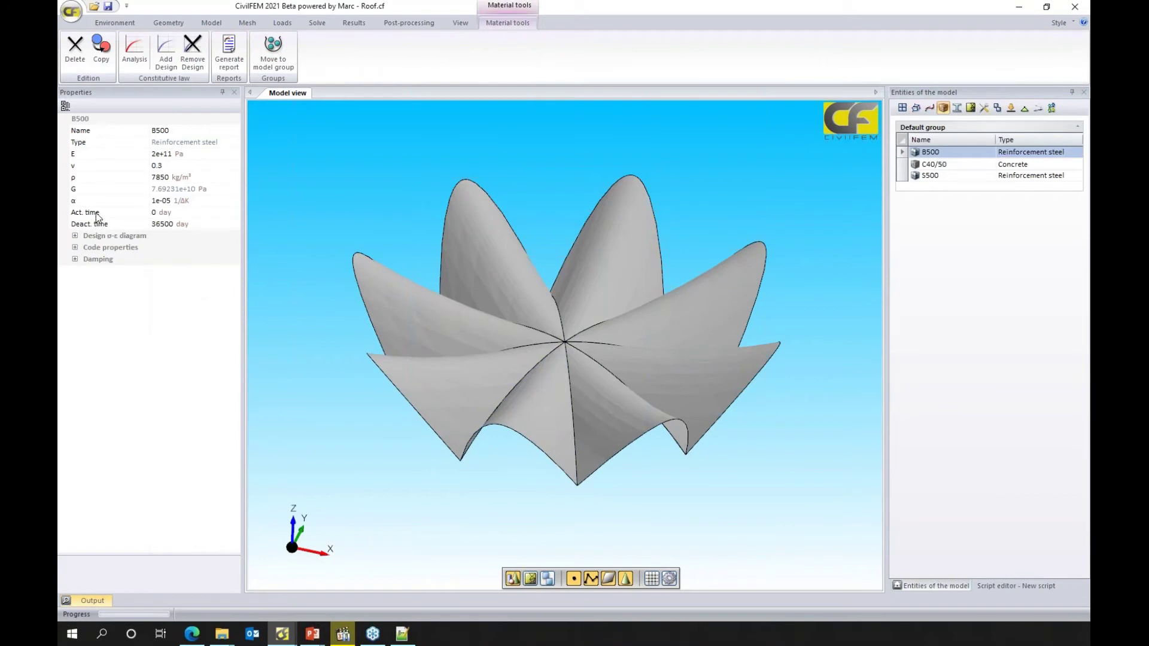
pyautogui.click(933, 164)
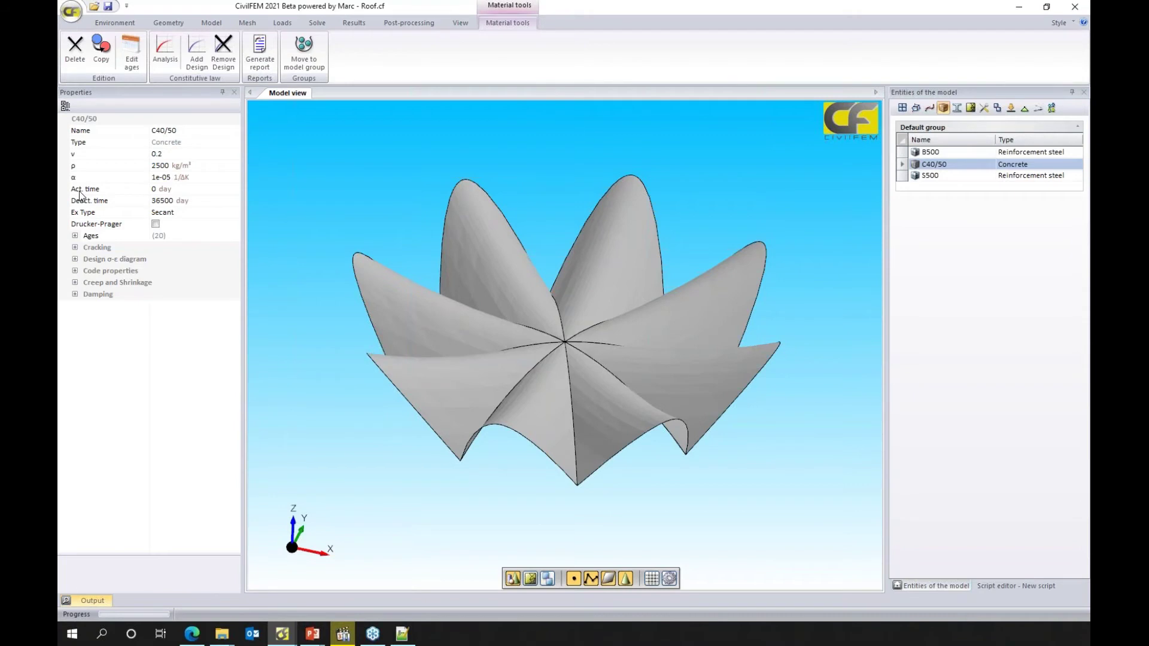
pyautogui.click(79, 192)
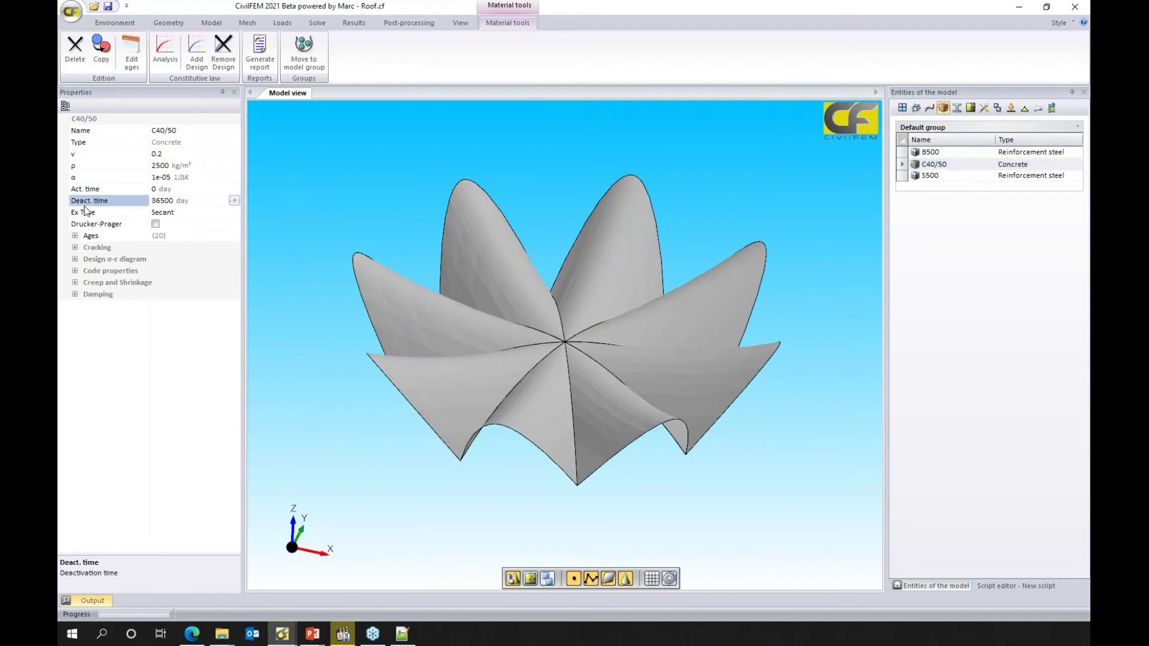
pyautogui.click(98, 199)
pyautogui.click(103, 189)
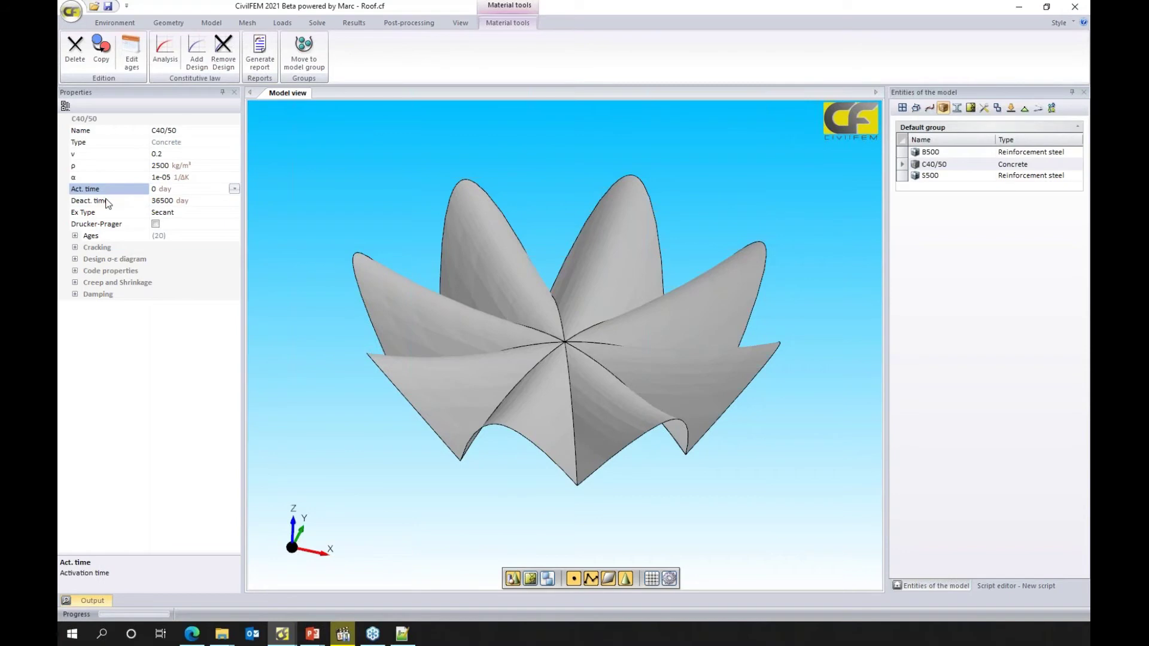
pyautogui.click(106, 202)
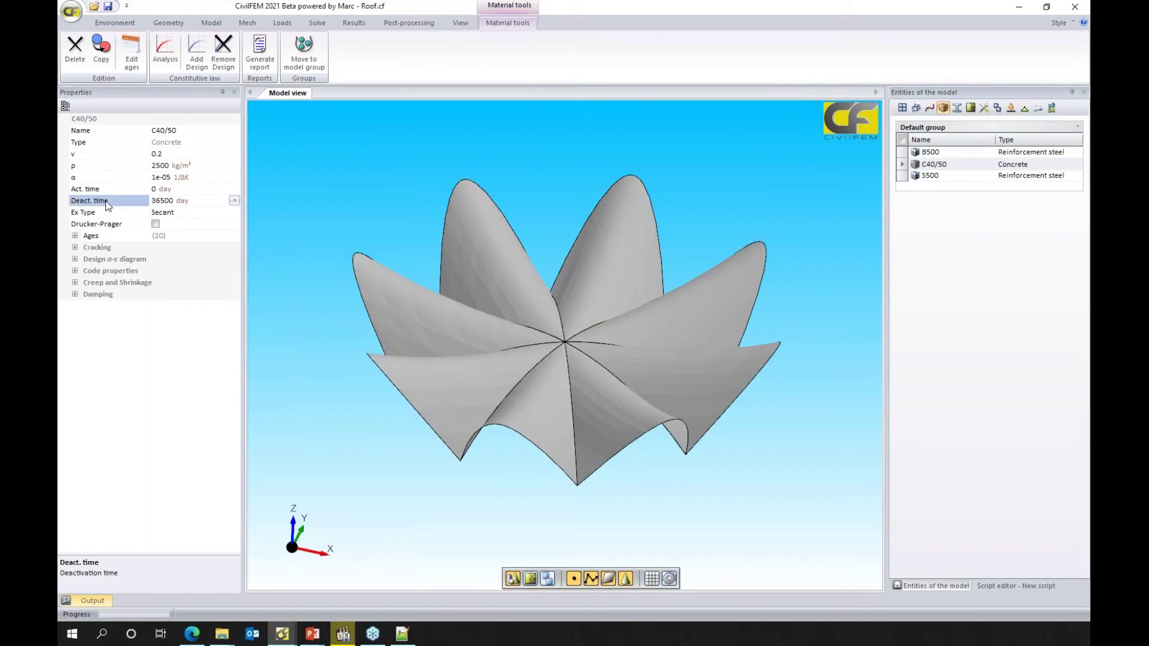
pyautogui.click(934, 176)
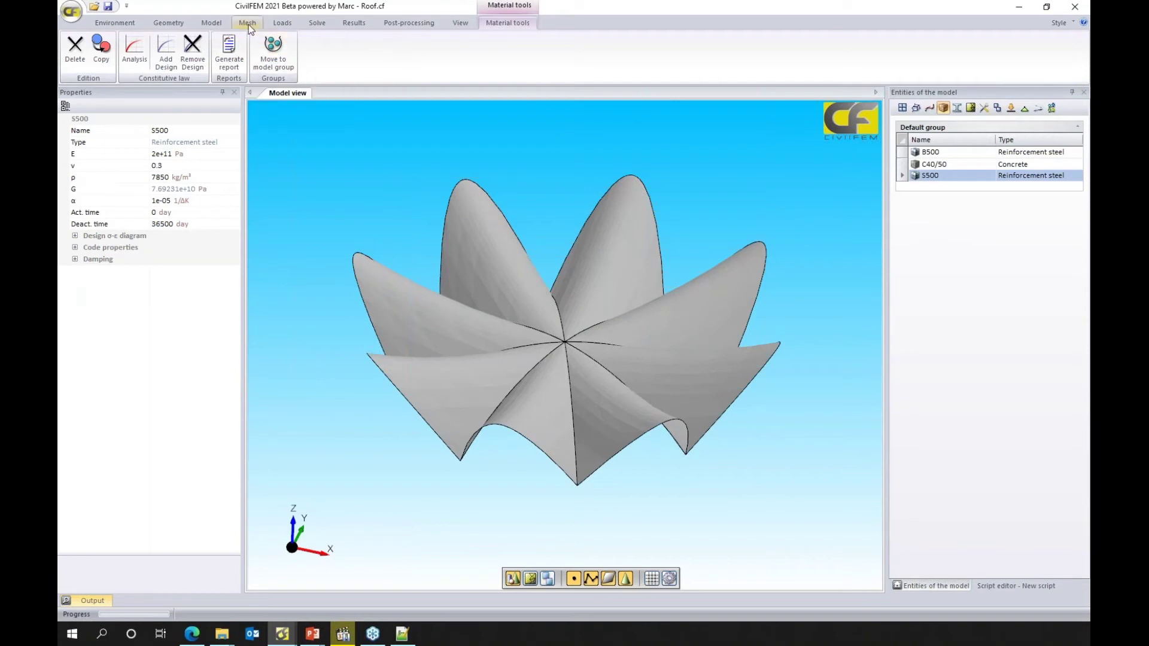
# - Create a single-node spring to ground at node 1, keeping the default properties
pyautogui.click(219, 24)
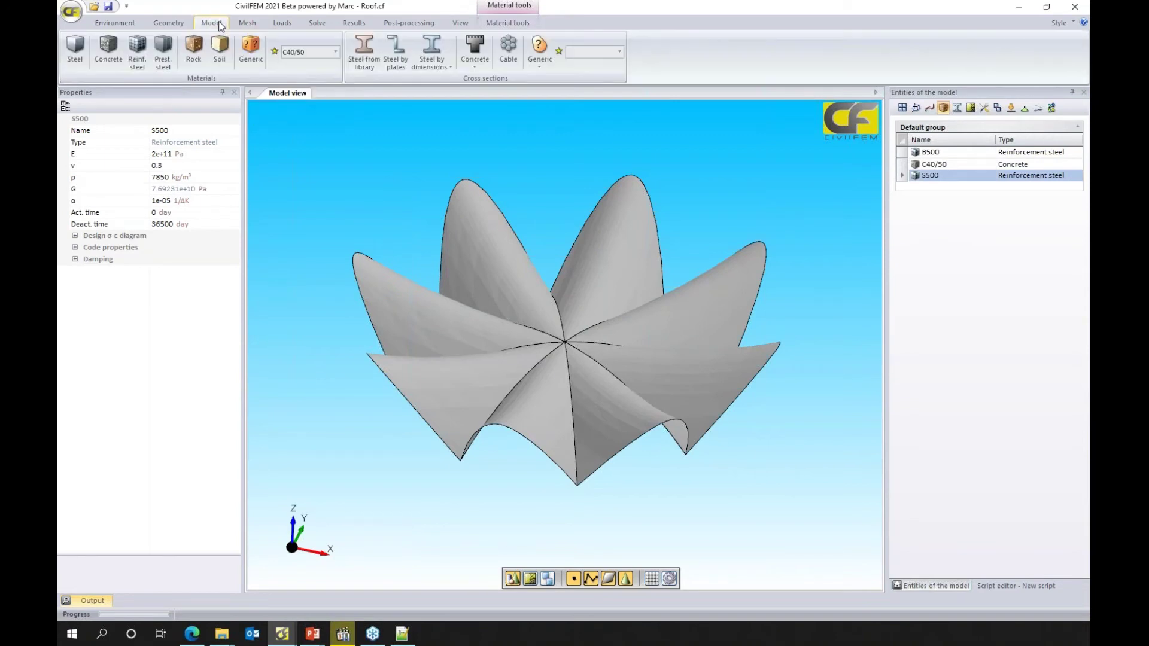
pyautogui.click(257, 23)
pyautogui.click(304, 65)
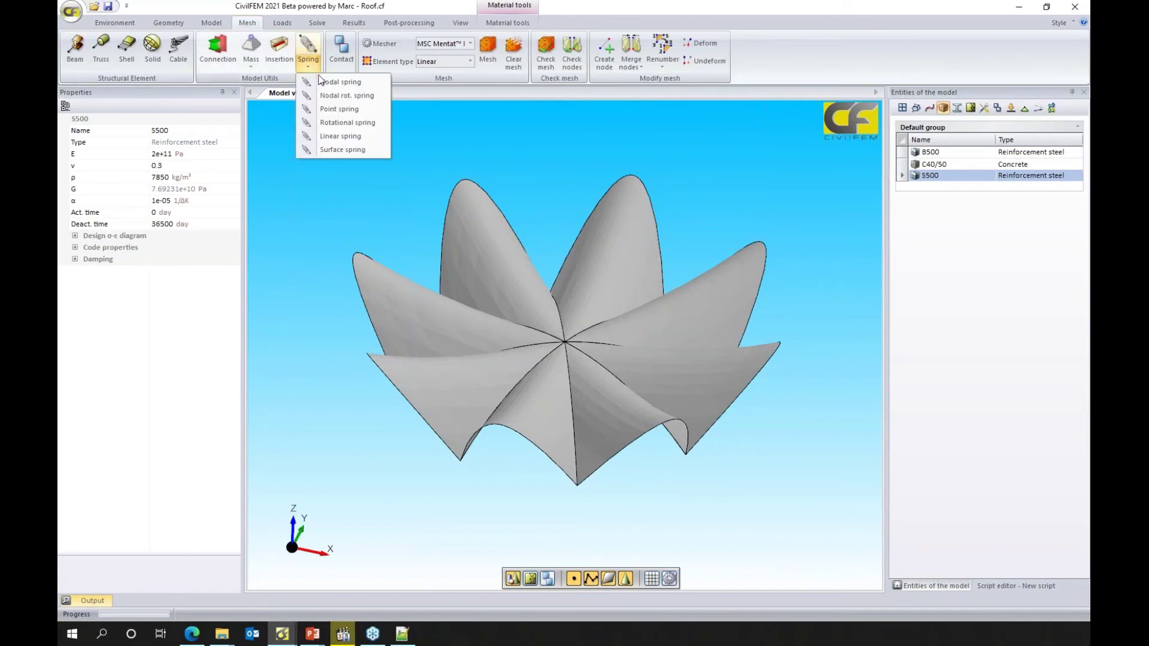
pyautogui.click(326, 82)
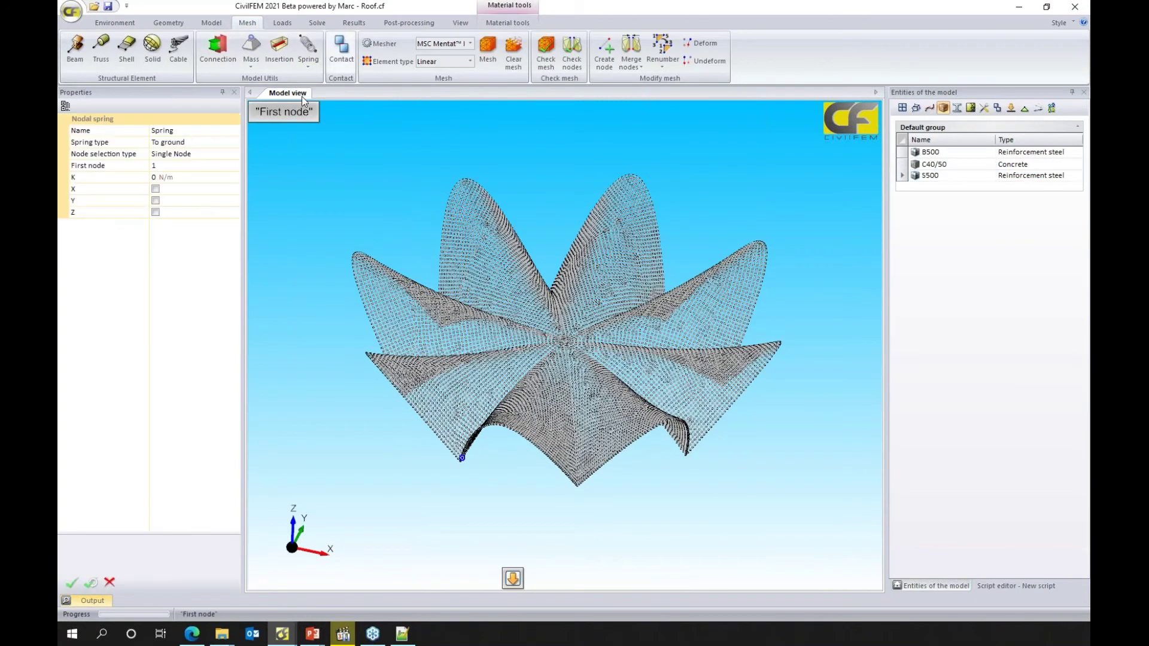
pyautogui.click(71, 583)
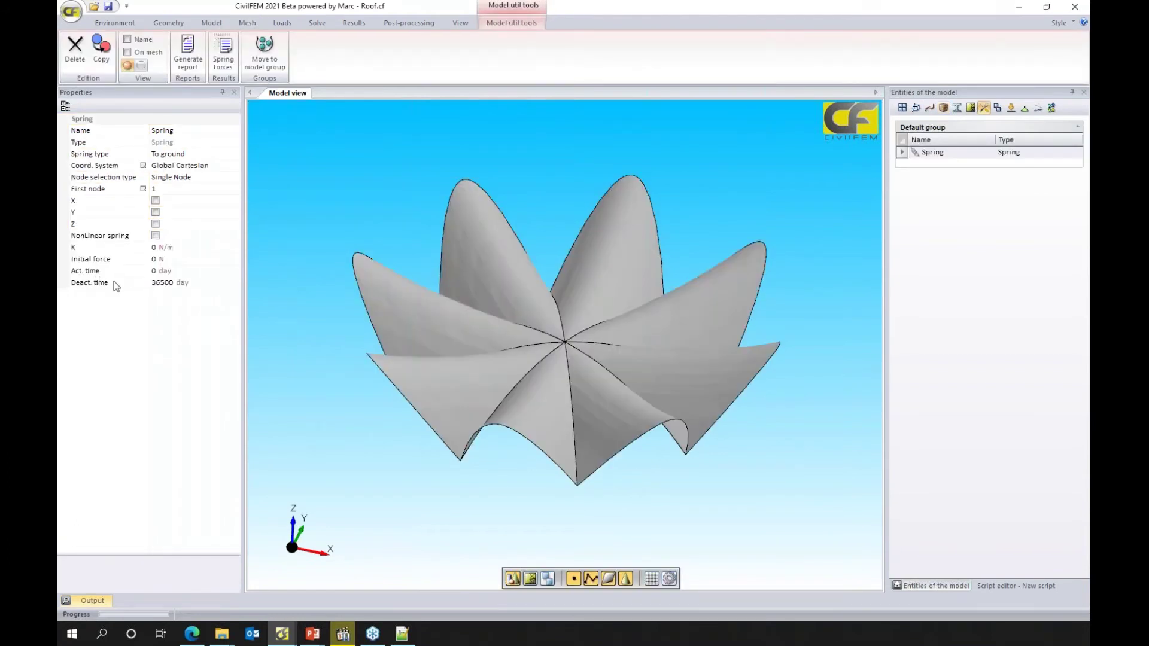
pyautogui.hotkey('alt', 'Tab')
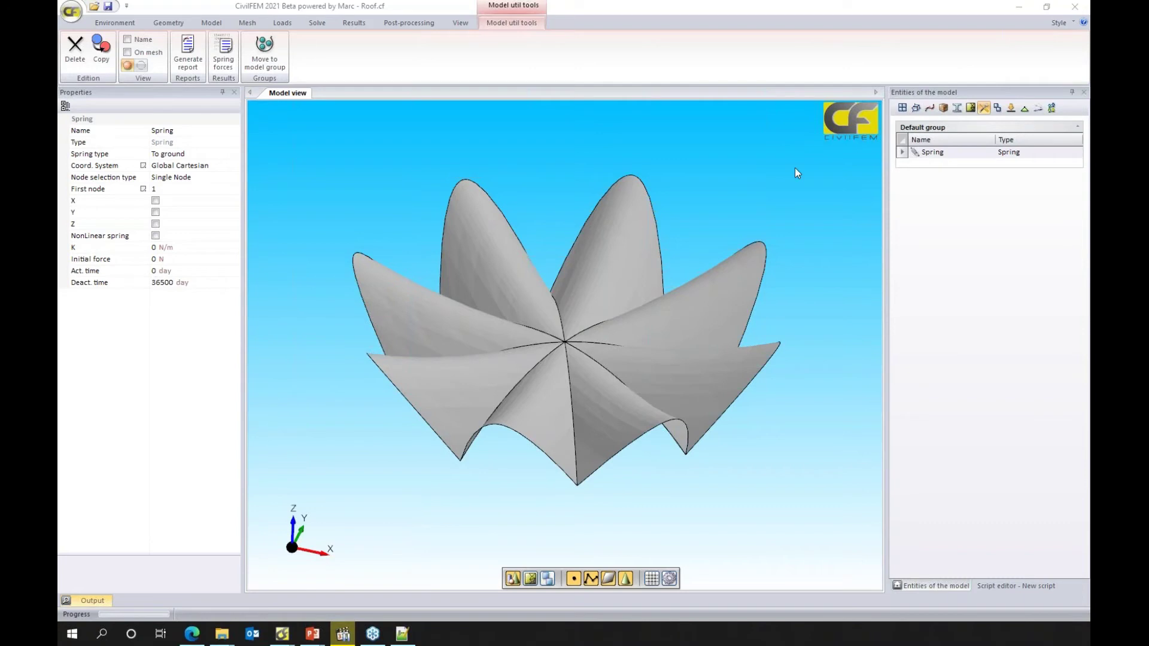
# - Examine the calendar time of load case SW+SNOW and the activation time of reinforcement steel B500
pyautogui.click(1052, 108)
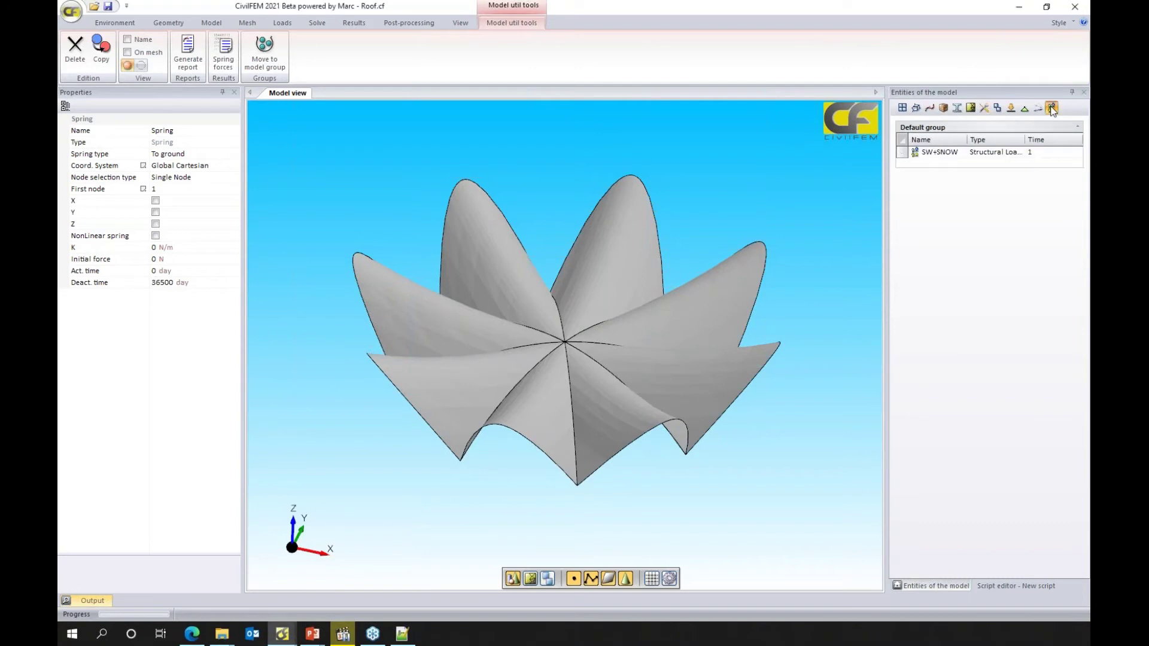
pyautogui.click(926, 154)
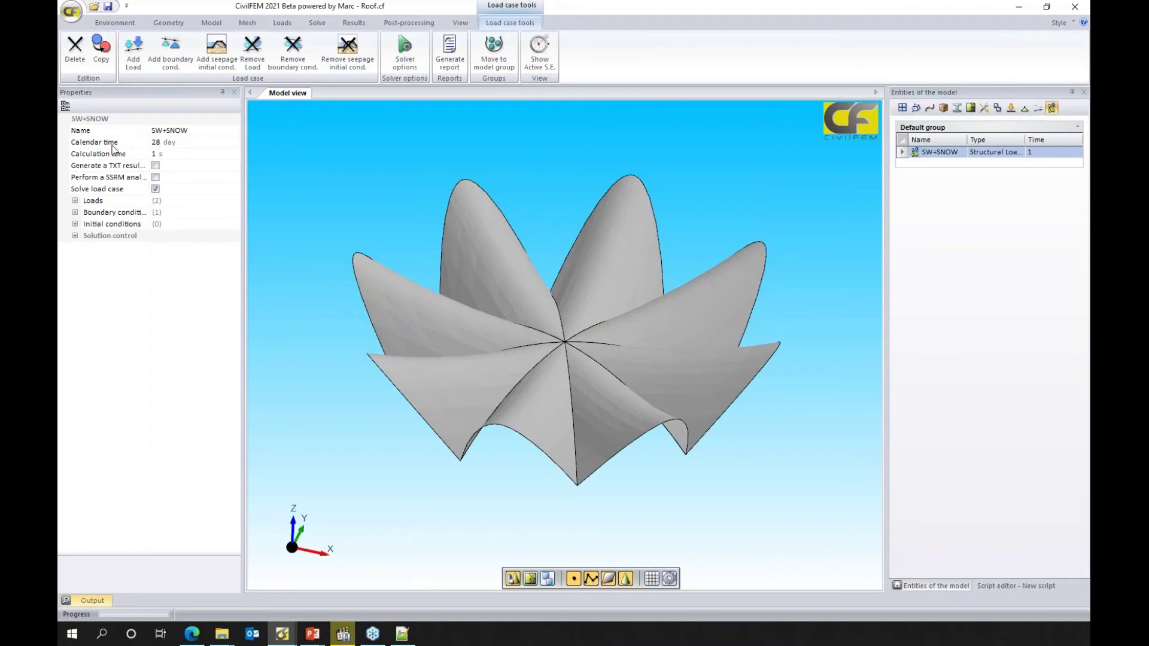
pyautogui.click(179, 146)
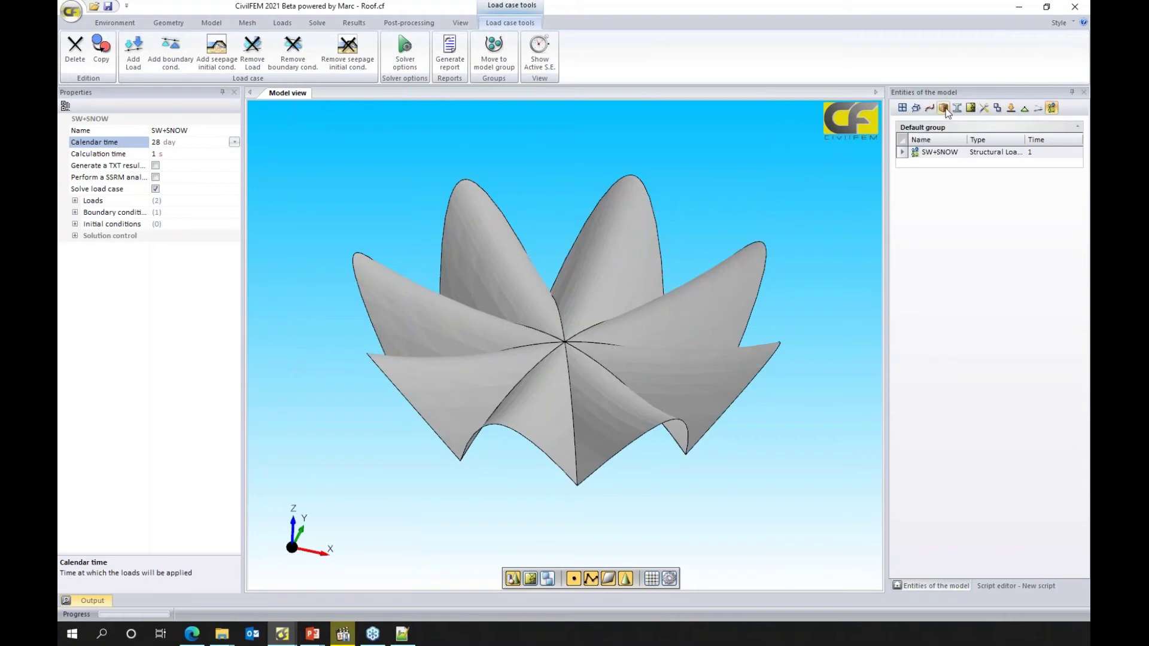
pyautogui.click(944, 108)
pyautogui.click(943, 153)
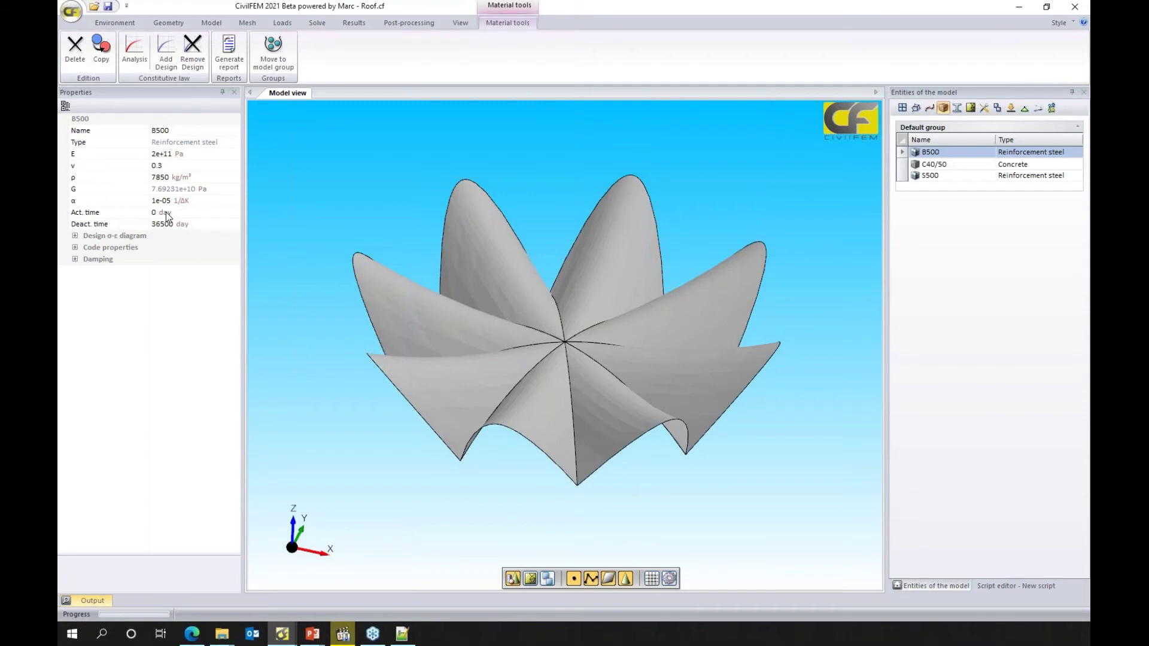
pyautogui.hotkey('alt', 'Tab')
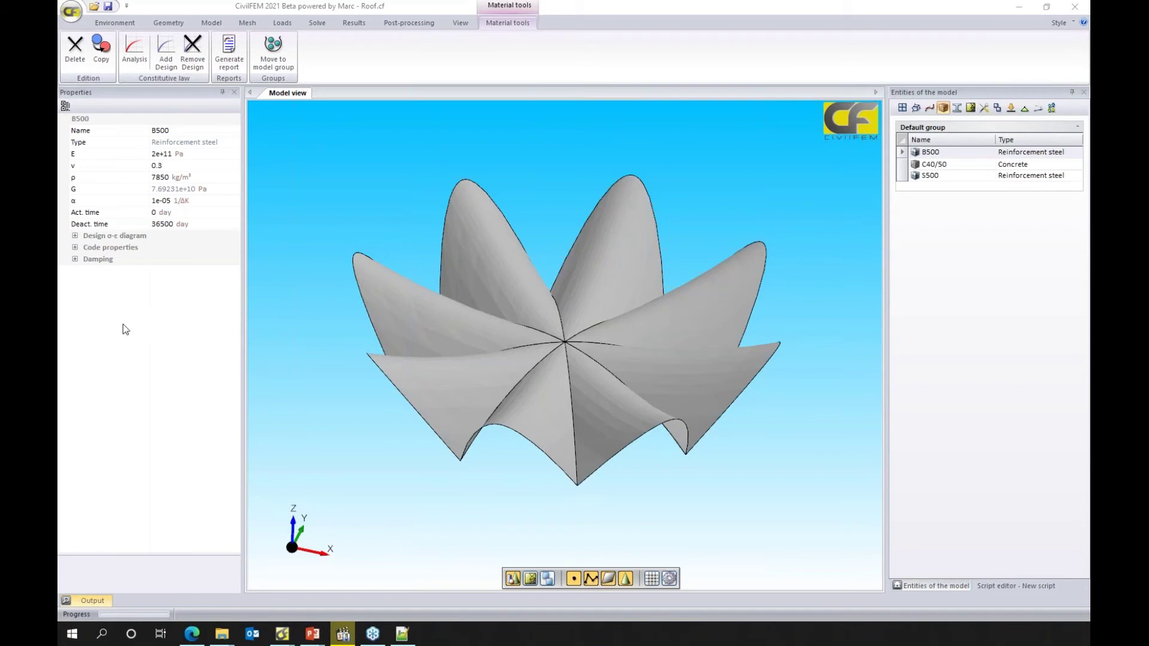
# - Switch to the ICAEEC course page in the browser and view the Beta Tester submission and quiz links
pyautogui.click(191, 636)
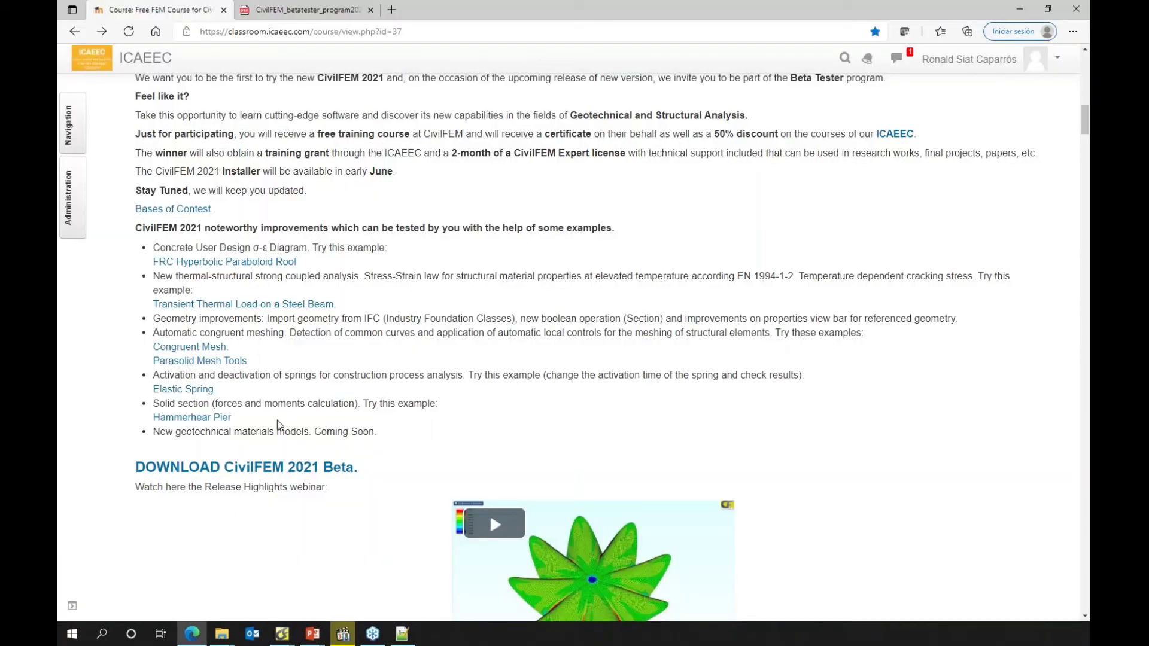
pyautogui.scroll(-3, 278, 420)
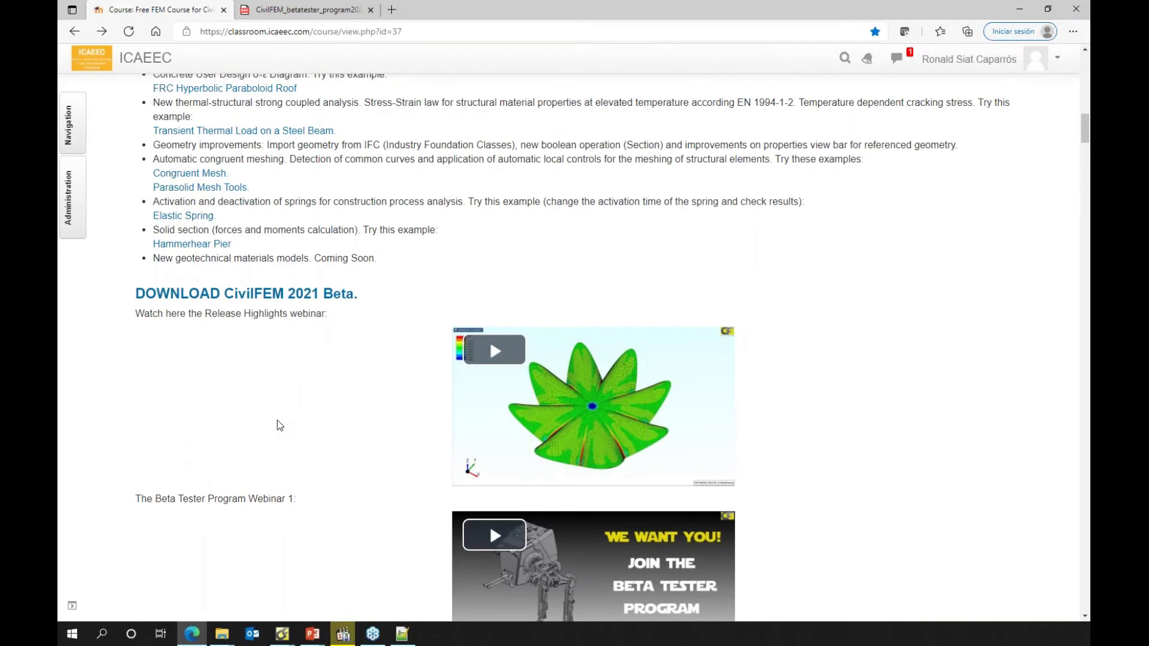
pyautogui.scroll(-4, 278, 421)
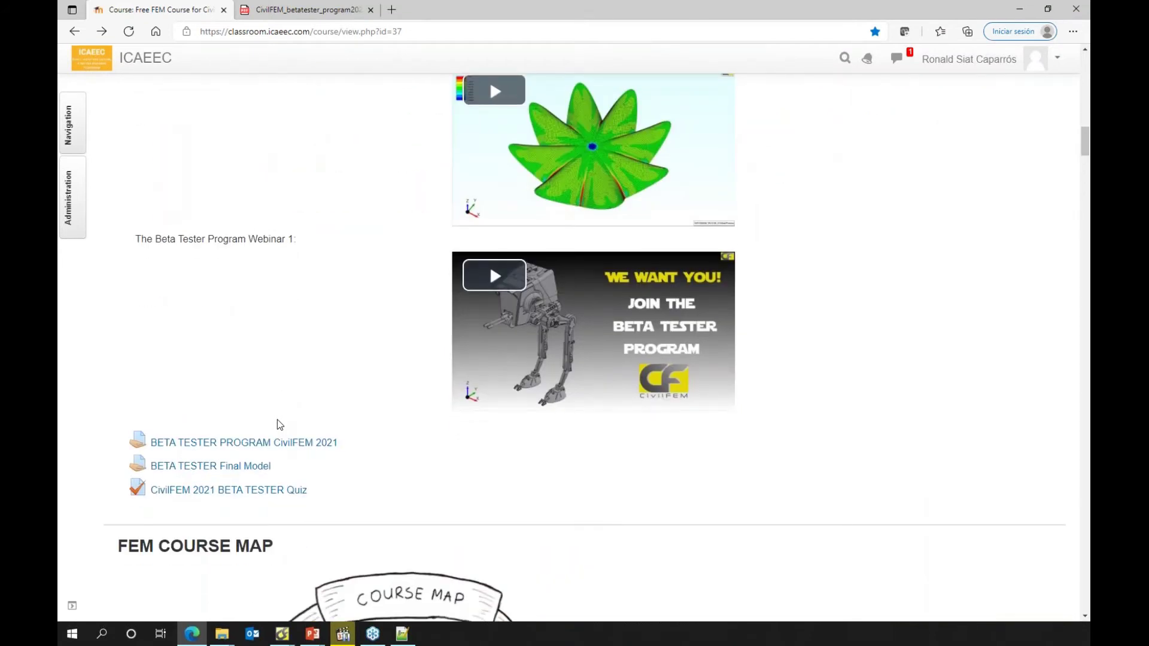
# - Switch to the CivilFEM2021BetaTester.pptx presentation in PowerPoint and show the slide listing the contest tasks
pyautogui.moveTo(313, 639)
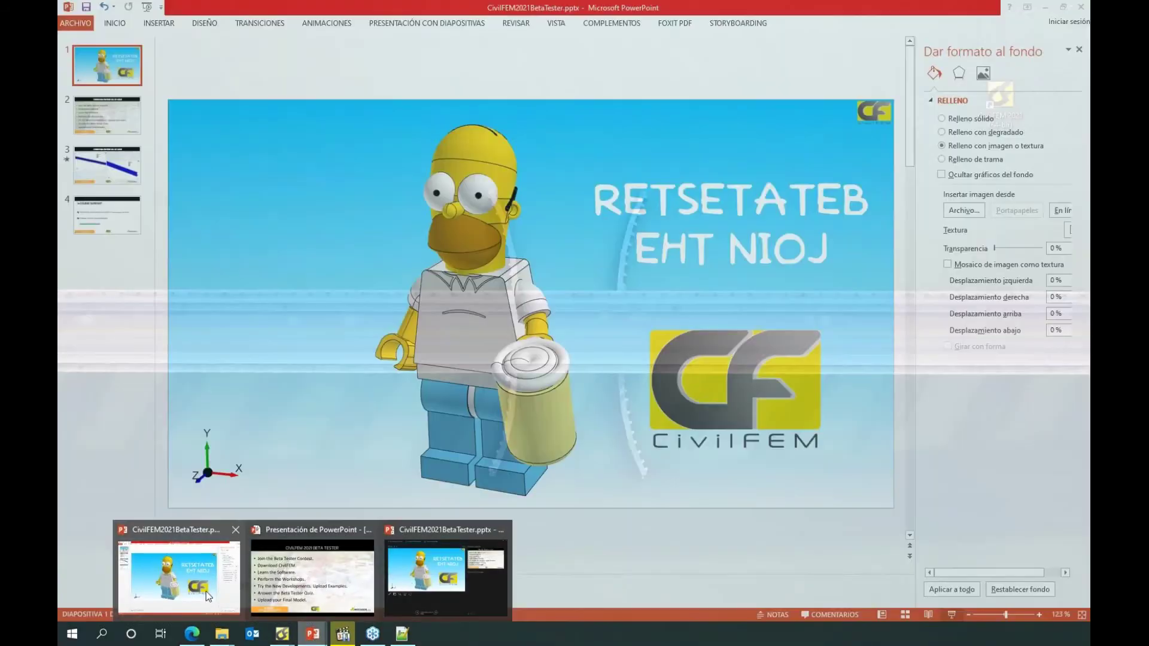
pyautogui.click(206, 592)
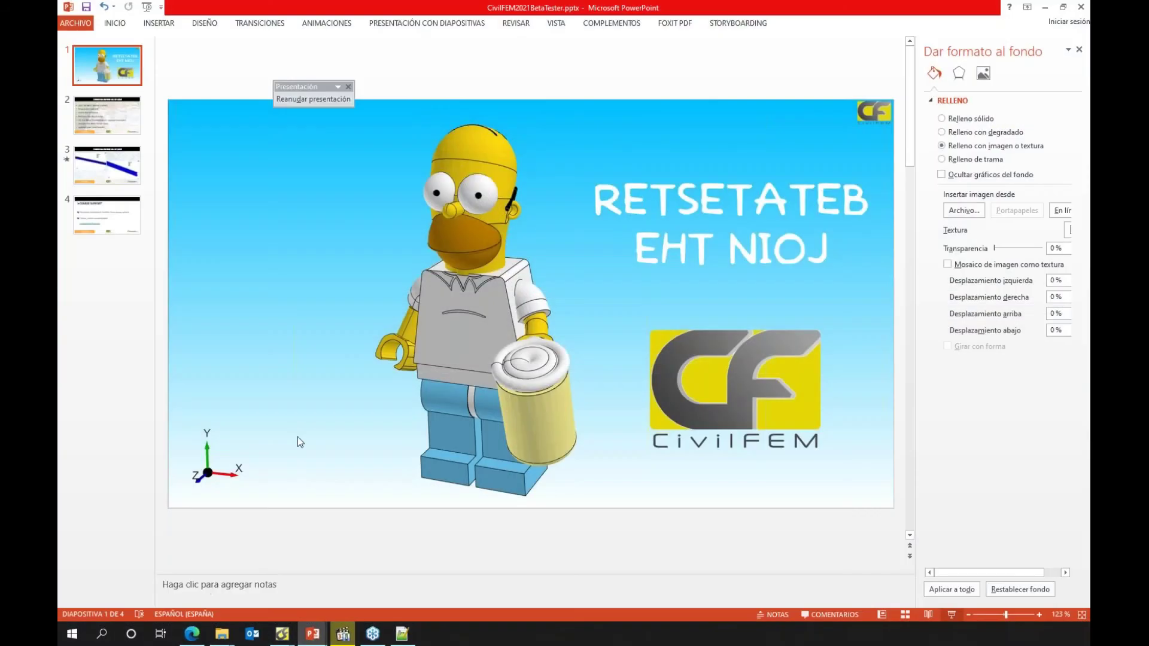
pyautogui.scroll(-1, 293, 436)
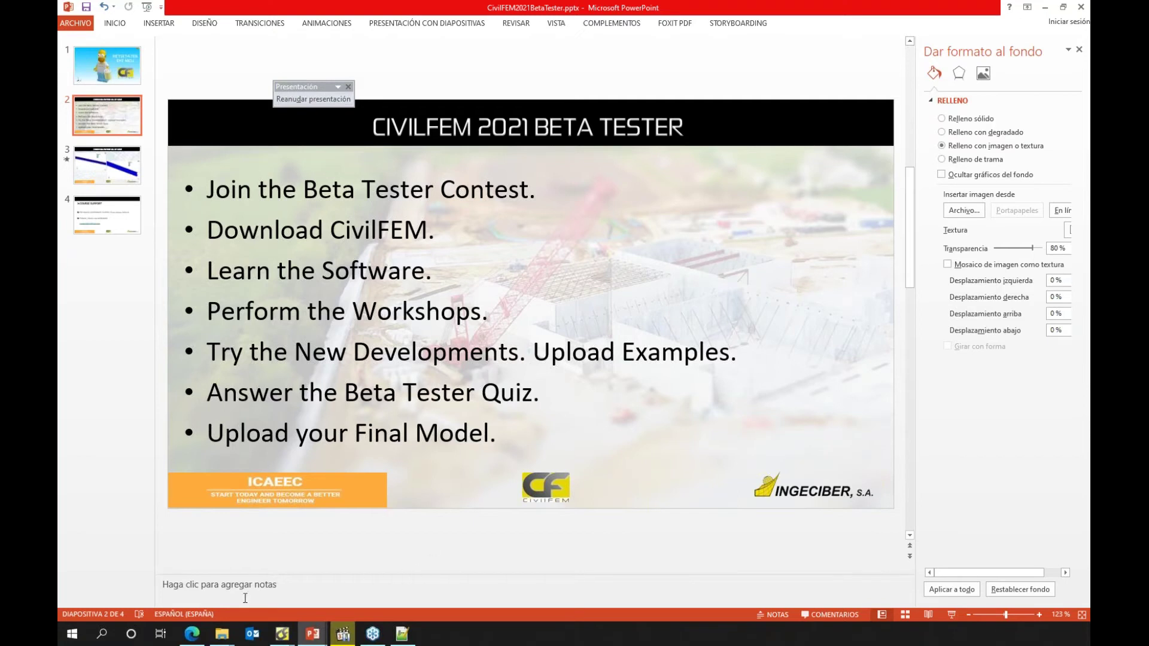
# - Return to the course page in the browser and review the CivilFEM 2021 example list and the Beta Tester assignments
pyautogui.click(192, 634)
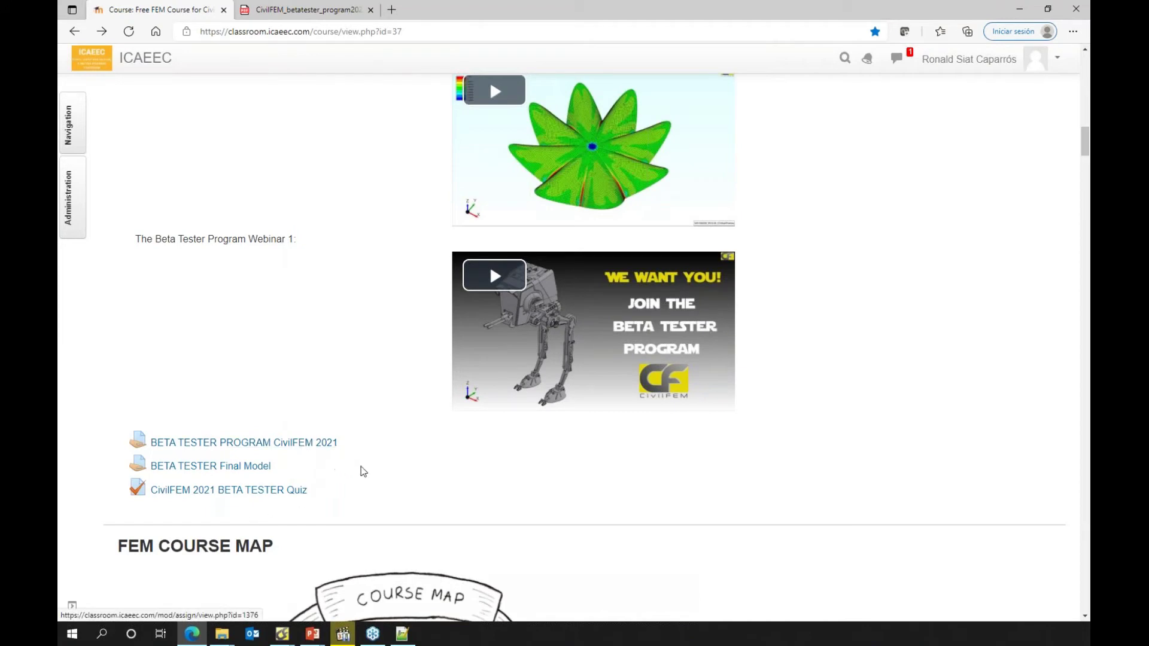
pyautogui.scroll(7, 361, 470)
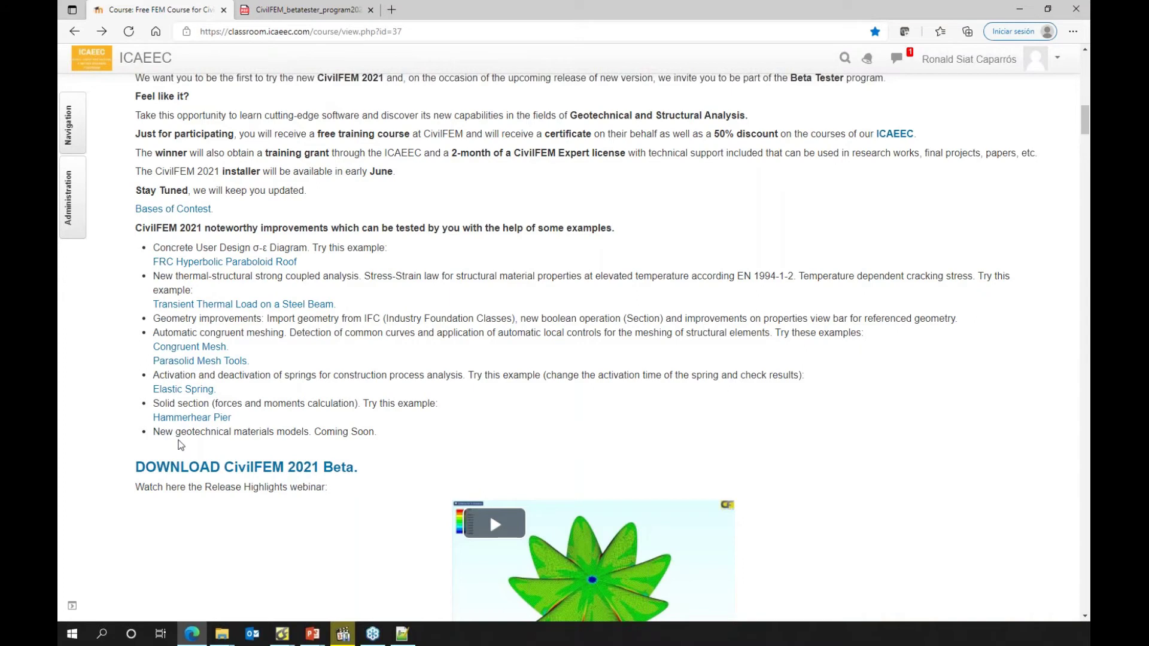
pyautogui.scroll(-7, 181, 445)
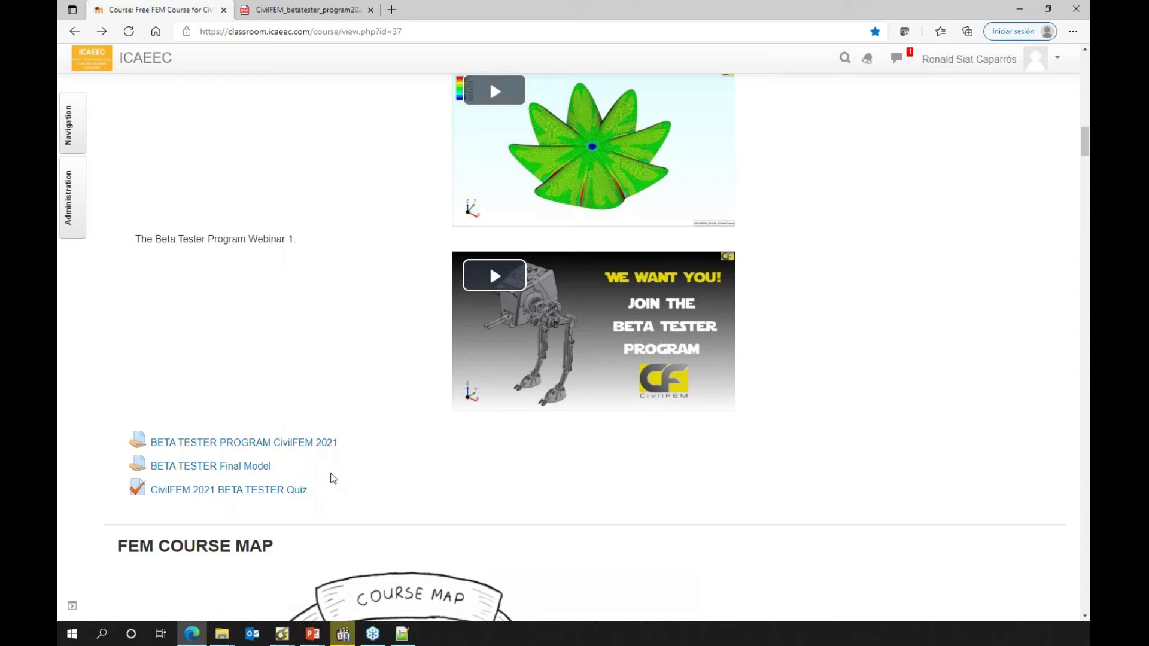
pyautogui.scroll(-1, 334, 479)
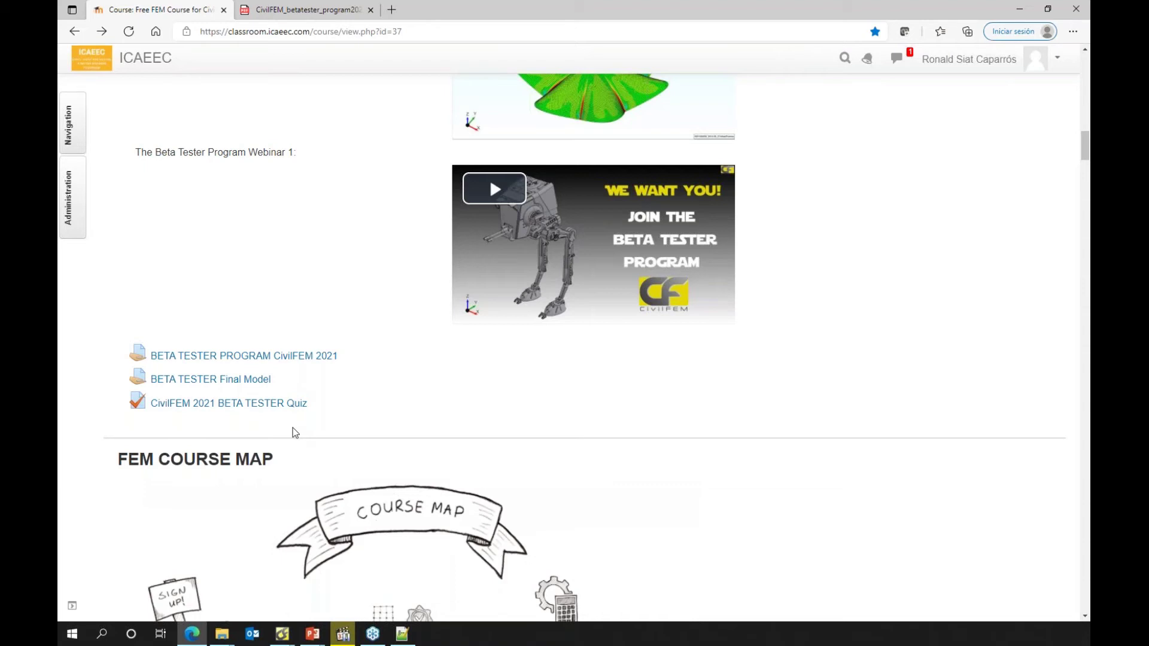
# - Consult the contest bases in the beta tester program PDF alongside the assignment links on the course page
pyautogui.click(317, 10)
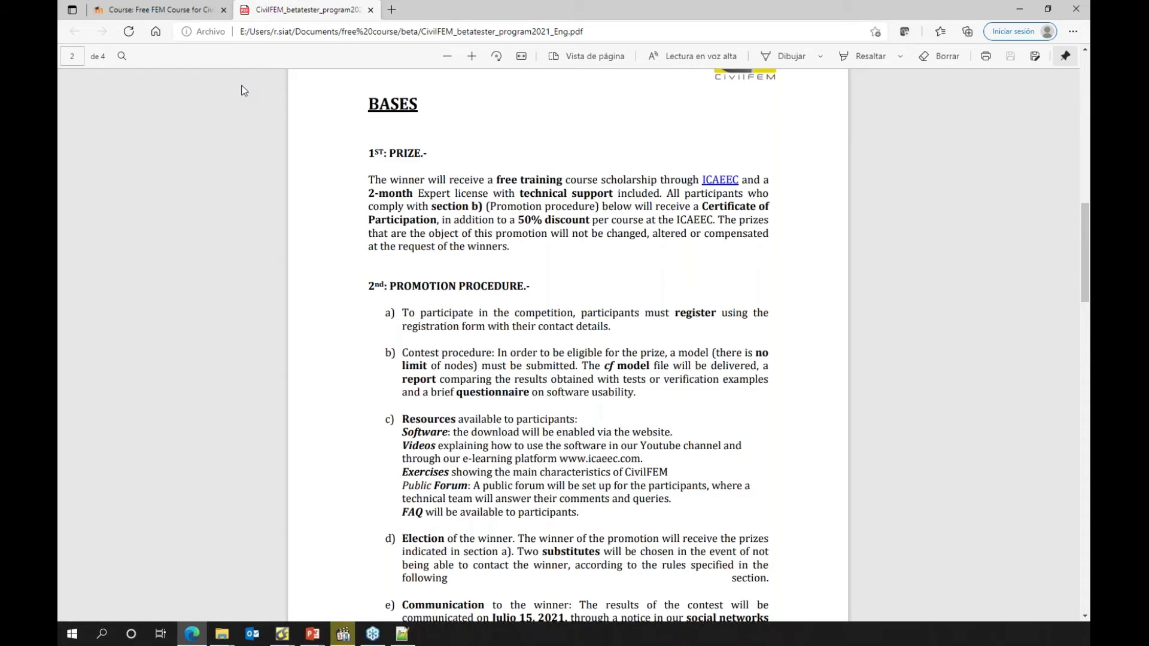
pyautogui.click(195, 10)
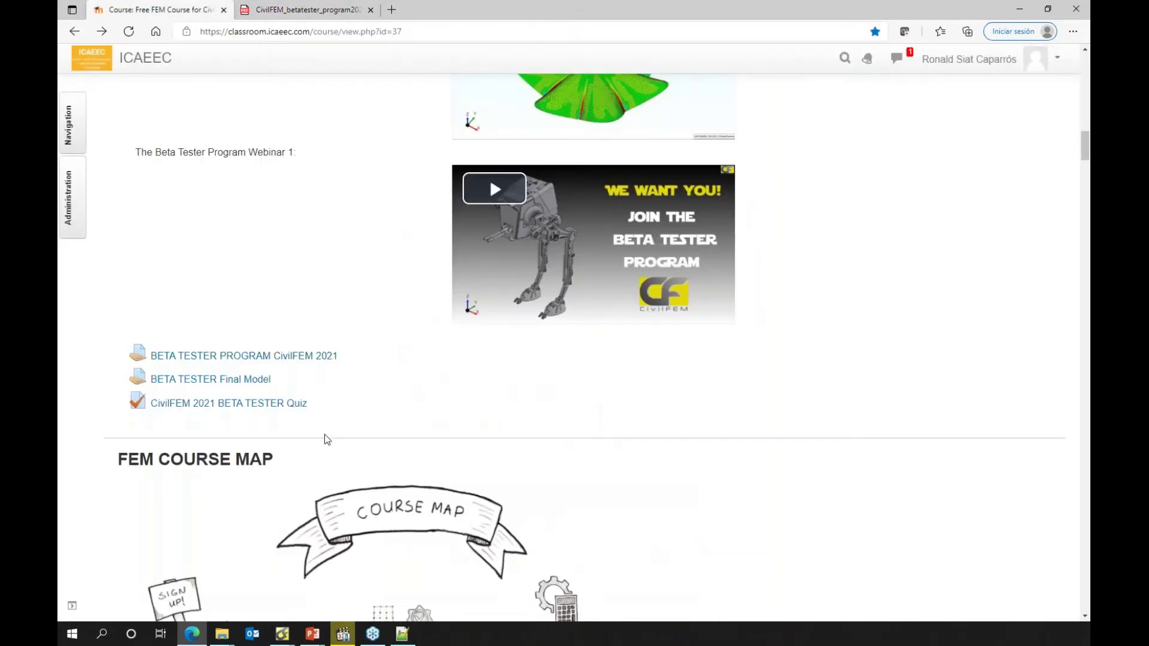
pyautogui.click(314, 13)
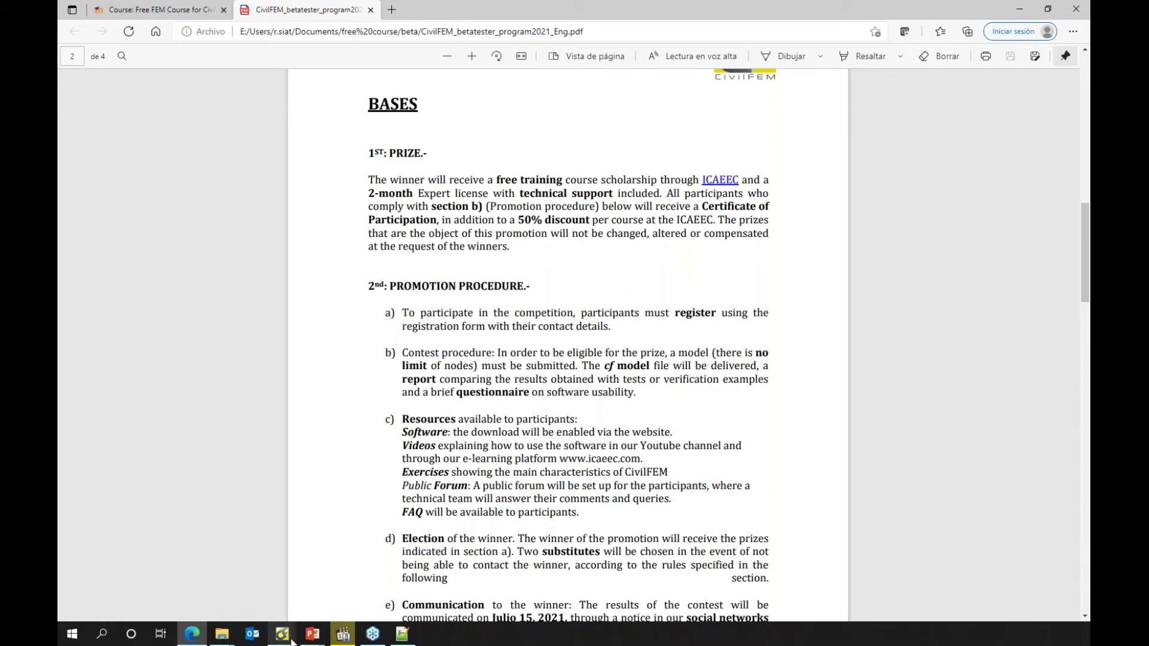
# - Switch back to the Roof.cf model in CivilFEM and inspect roof surface R1 from different angles
pyautogui.moveTo(291, 638)
pyautogui.click(257, 593)
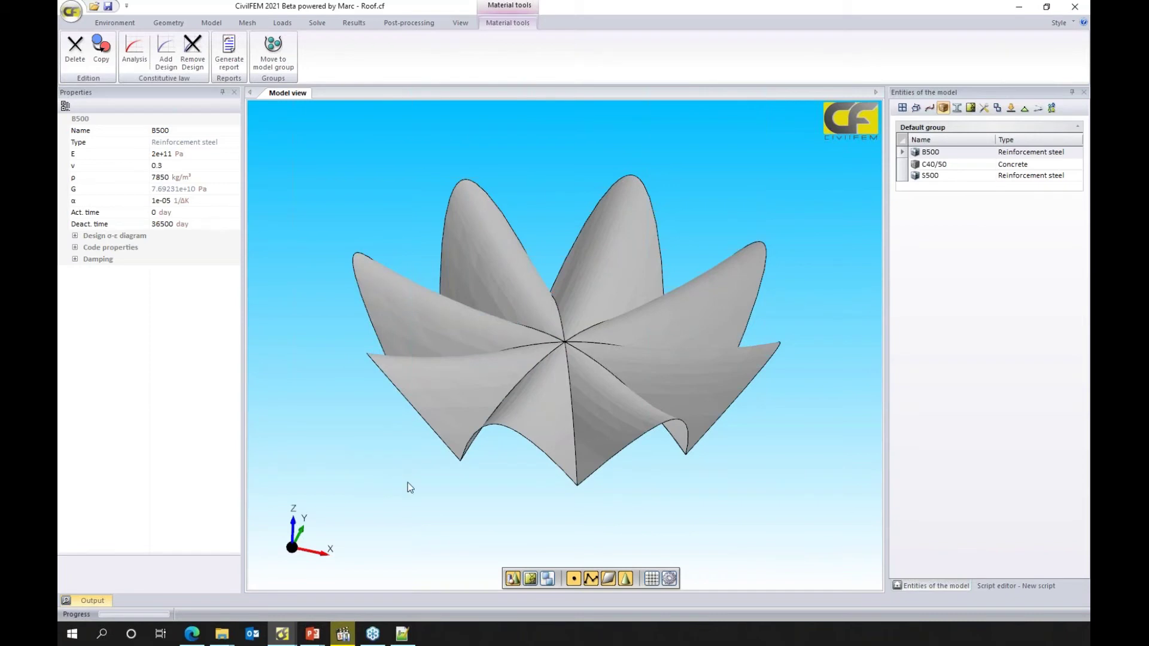
pyautogui.moveTo(407, 483)
pyautogui.mouseDown(button='middle')
pyautogui.moveTo(426, 456)
pyautogui.moveTo(429, 499)
pyautogui.moveTo(386, 487)
pyautogui.mouseUp(button='middle')
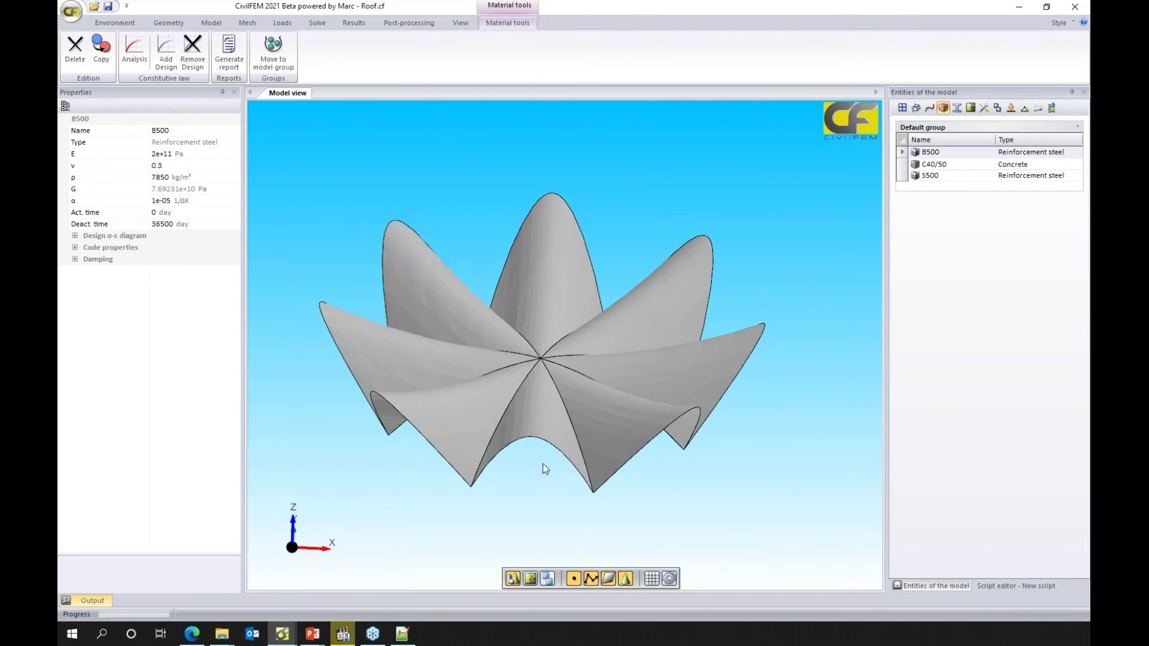
pyautogui.click(546, 440)
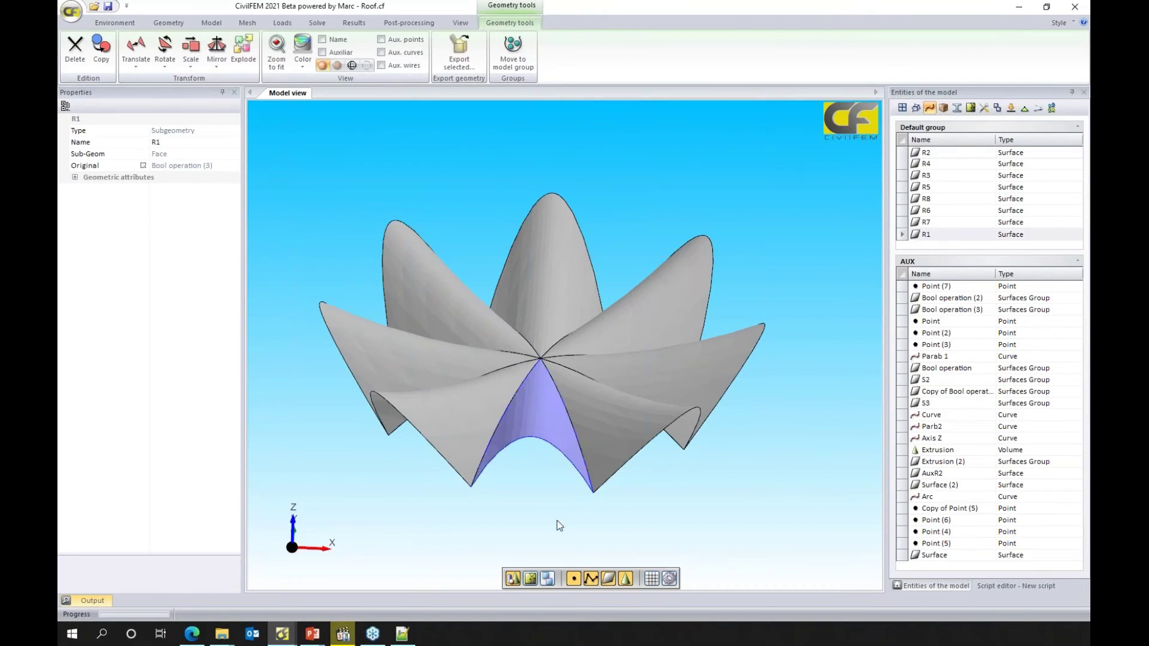
pyautogui.moveTo(560, 526); pyautogui.dragTo(452, 466, button='middle')
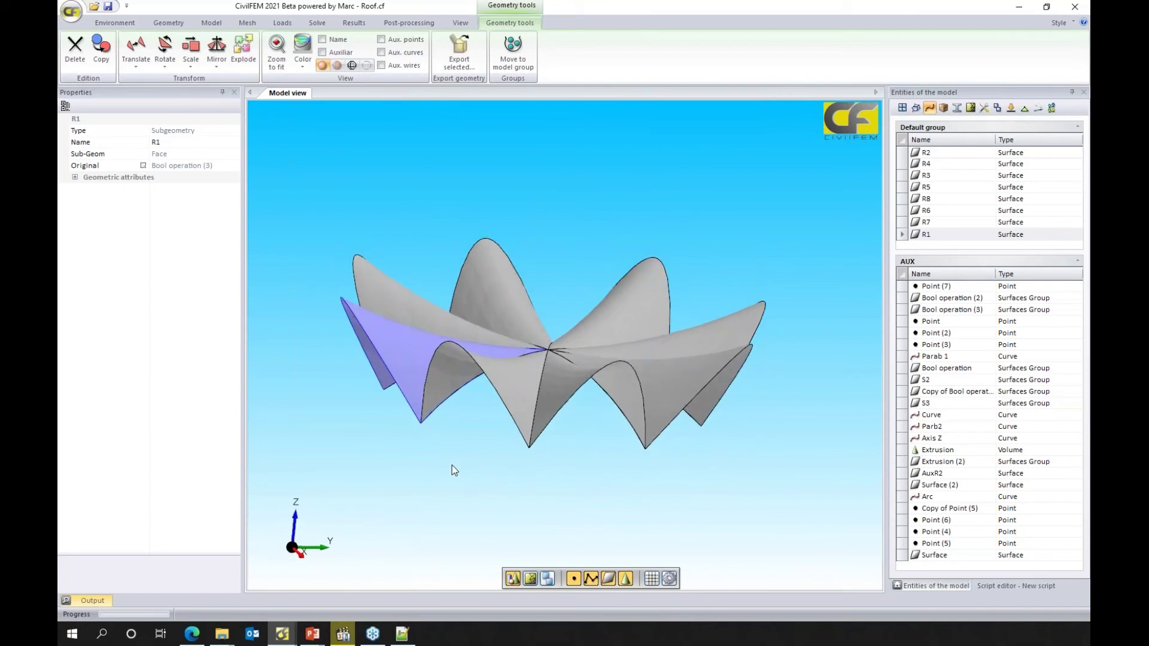
# - Inspect roof surface R2's rotation copy properties and look over the available geometry creation commands
pyautogui.click(508, 375)
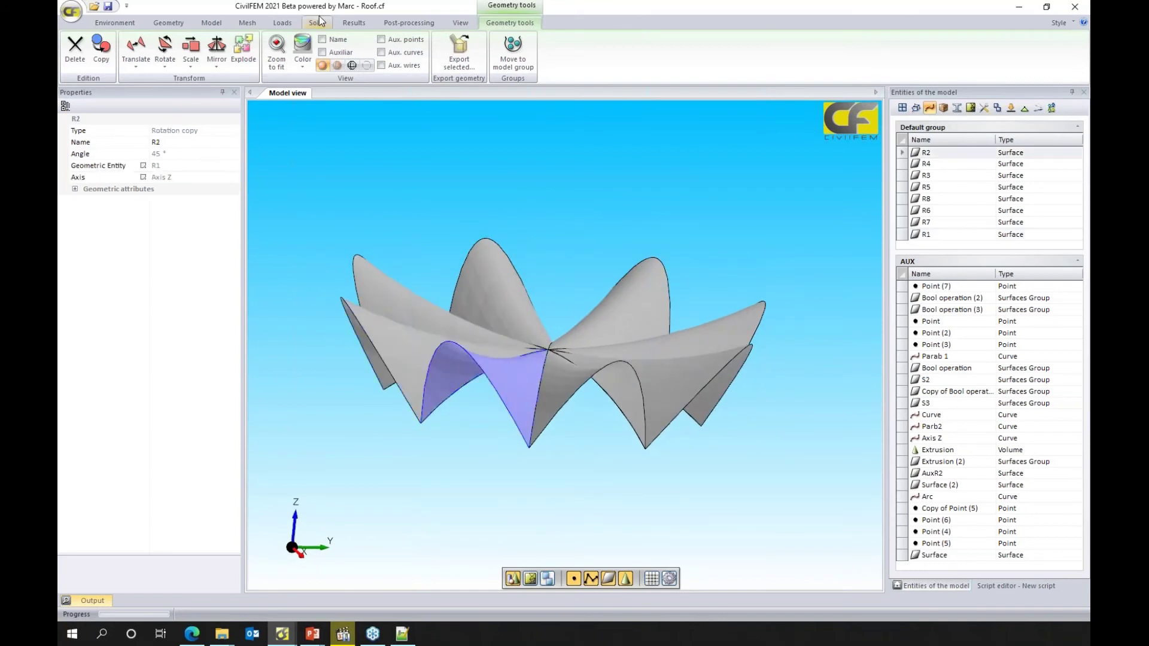
pyautogui.click(180, 23)
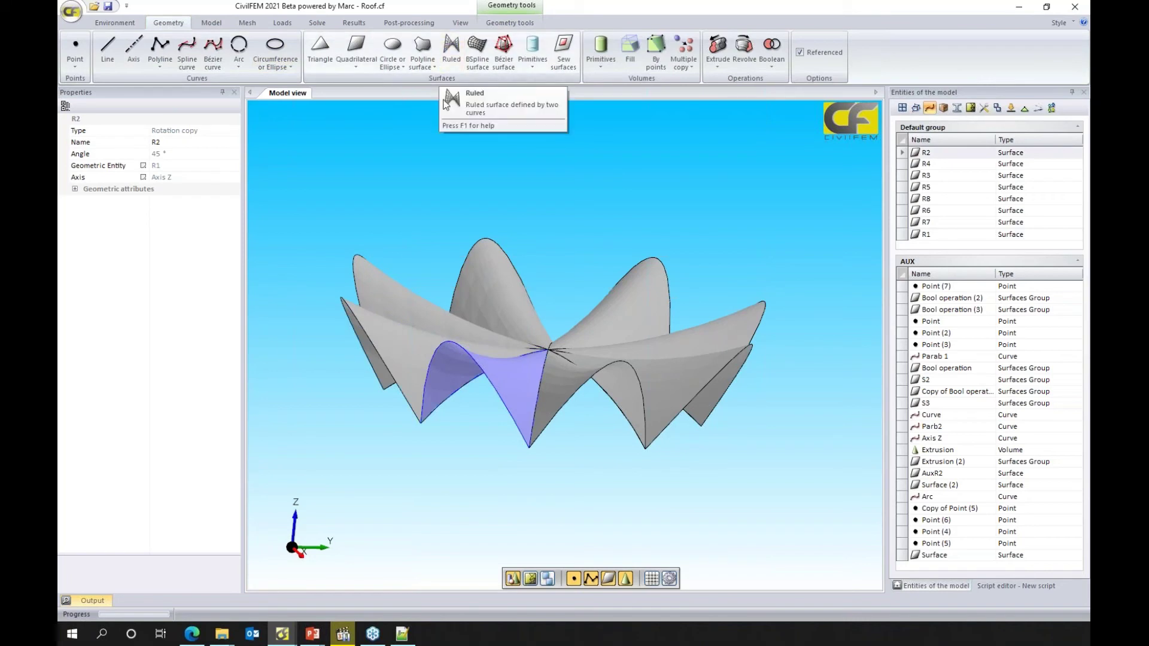
pyautogui.moveTo(450, 428); pyautogui.dragTo(454, 469, button='middle')
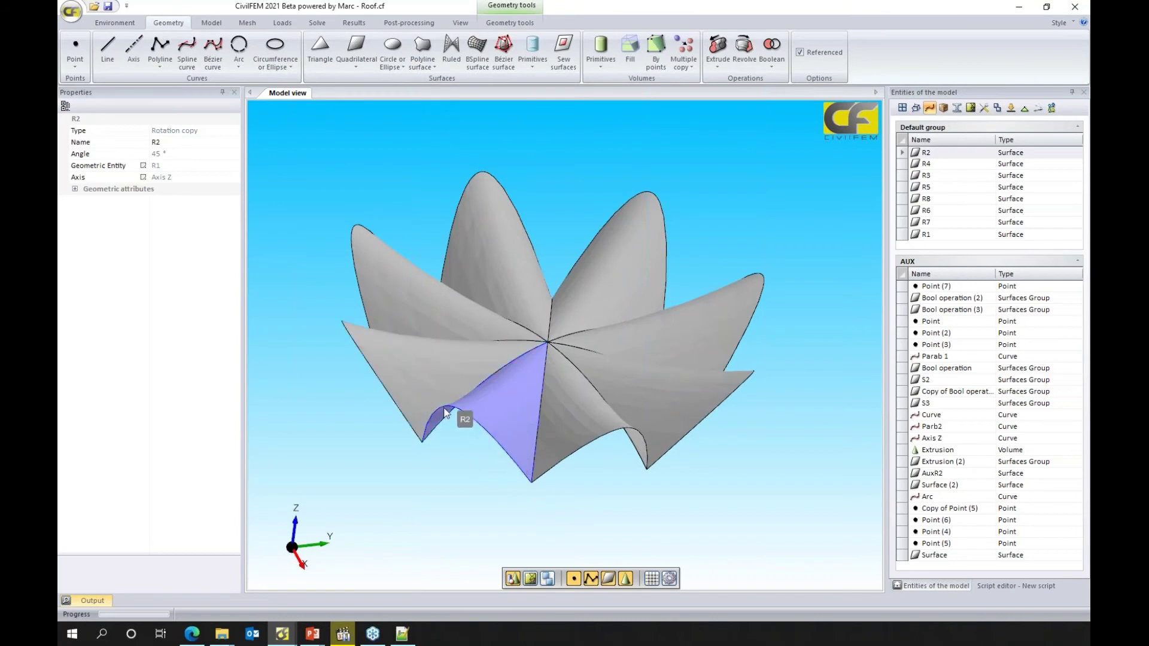
pyautogui.click(501, 417)
pyautogui.click(501, 417)
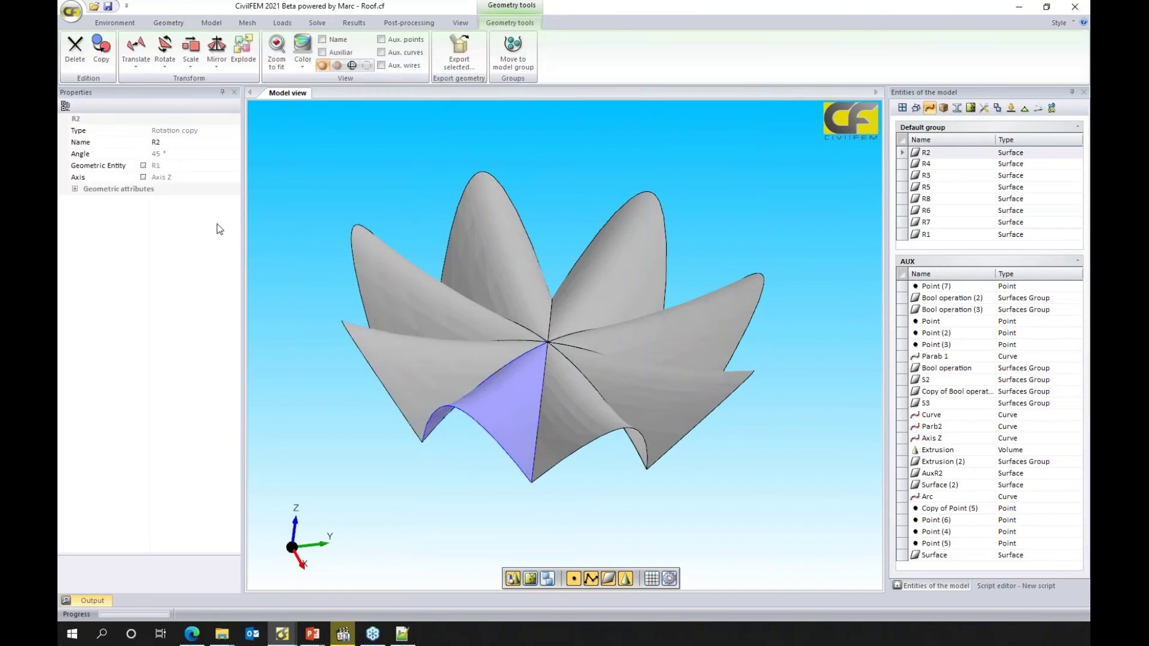
# - Go through the remaining petals of the roof from R3 around to R8, checking each surface's rotation copy properties
pyautogui.click(563, 398)
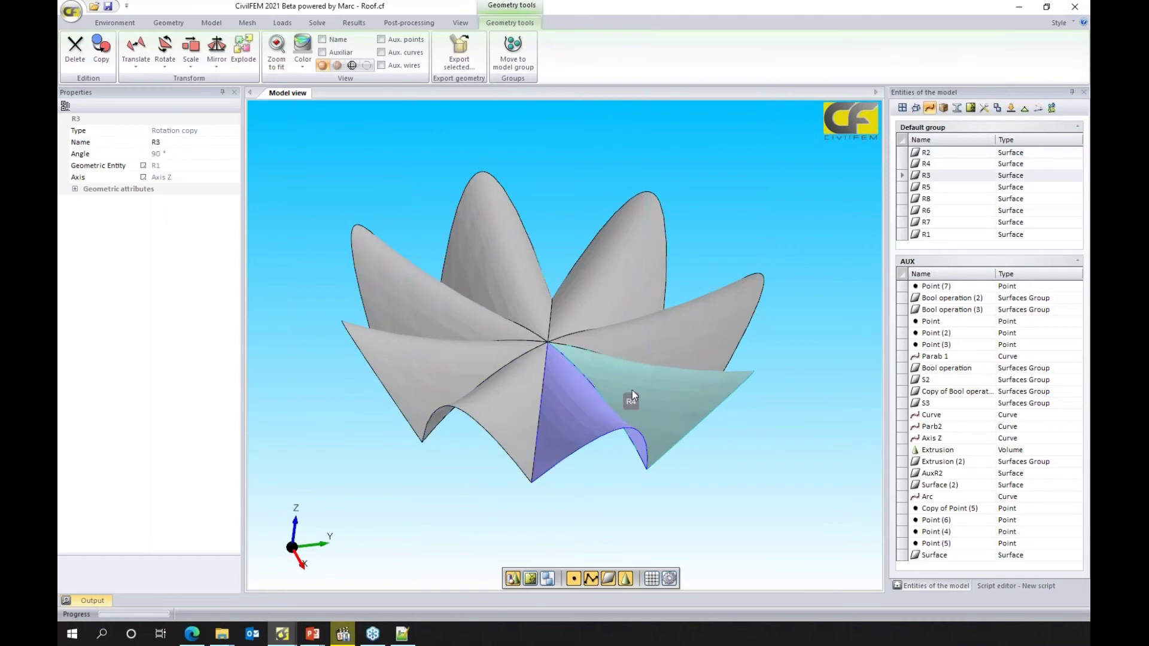
pyautogui.click(632, 390)
pyautogui.click(683, 348)
pyautogui.click(643, 292)
pyautogui.click(517, 270)
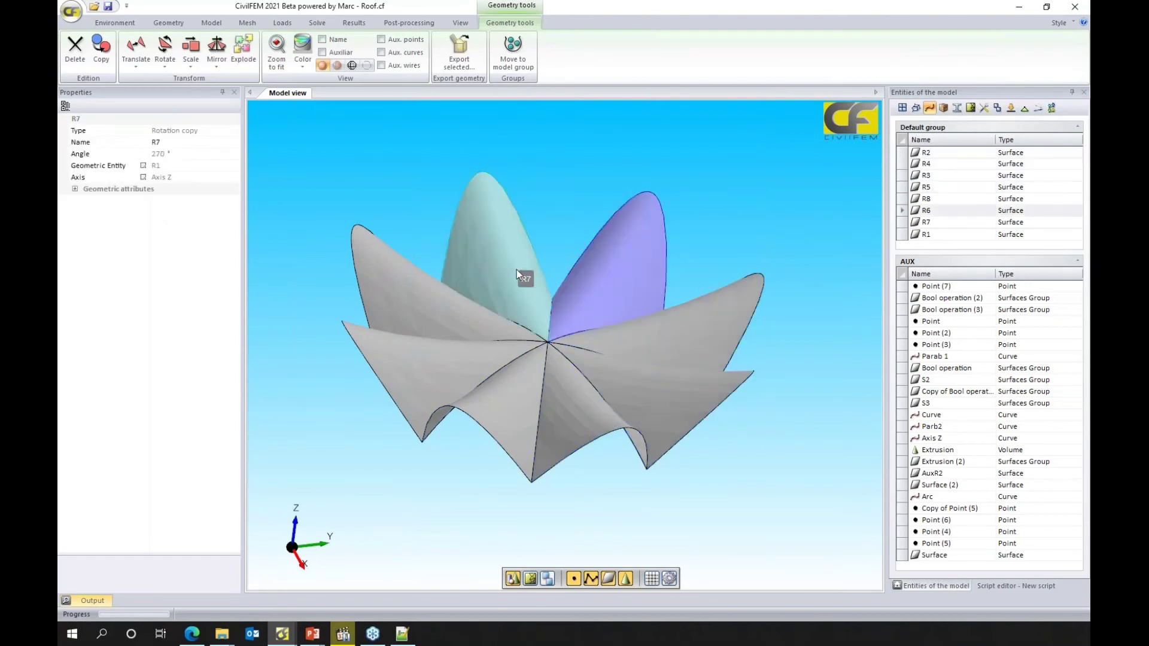
pyautogui.click(437, 304)
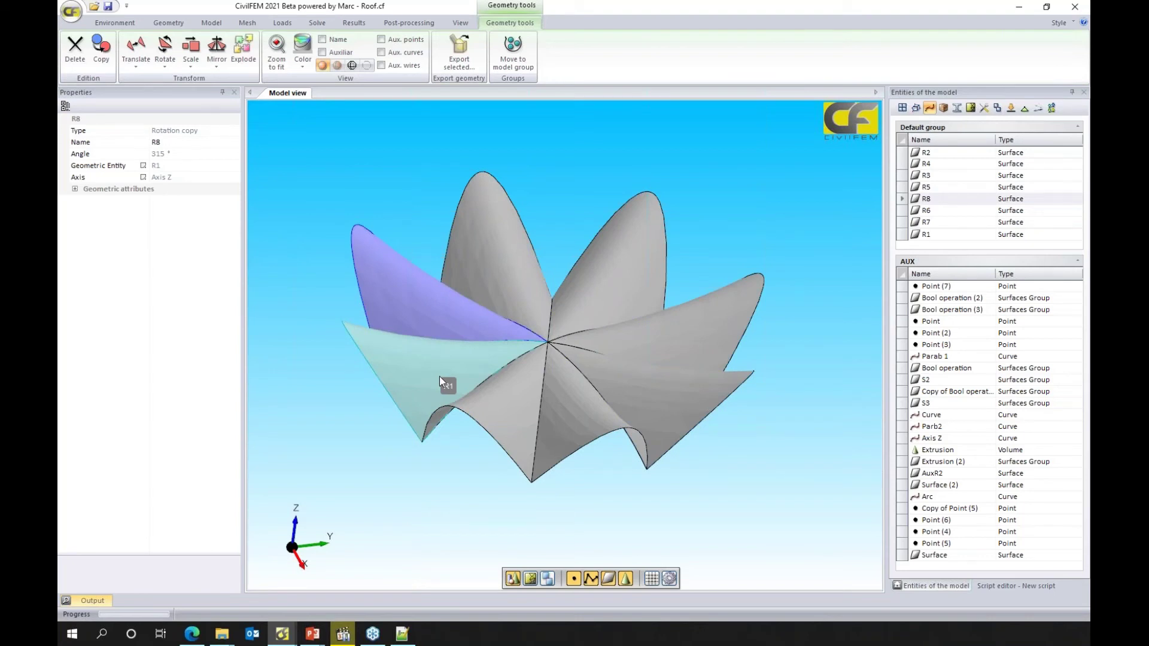
# - Examine the overall roof shape from several angles, checking R8's geometric attributes and surface R6's properties
pyautogui.moveTo(343, 422); pyautogui.dragTo(340, 457, button='middle')
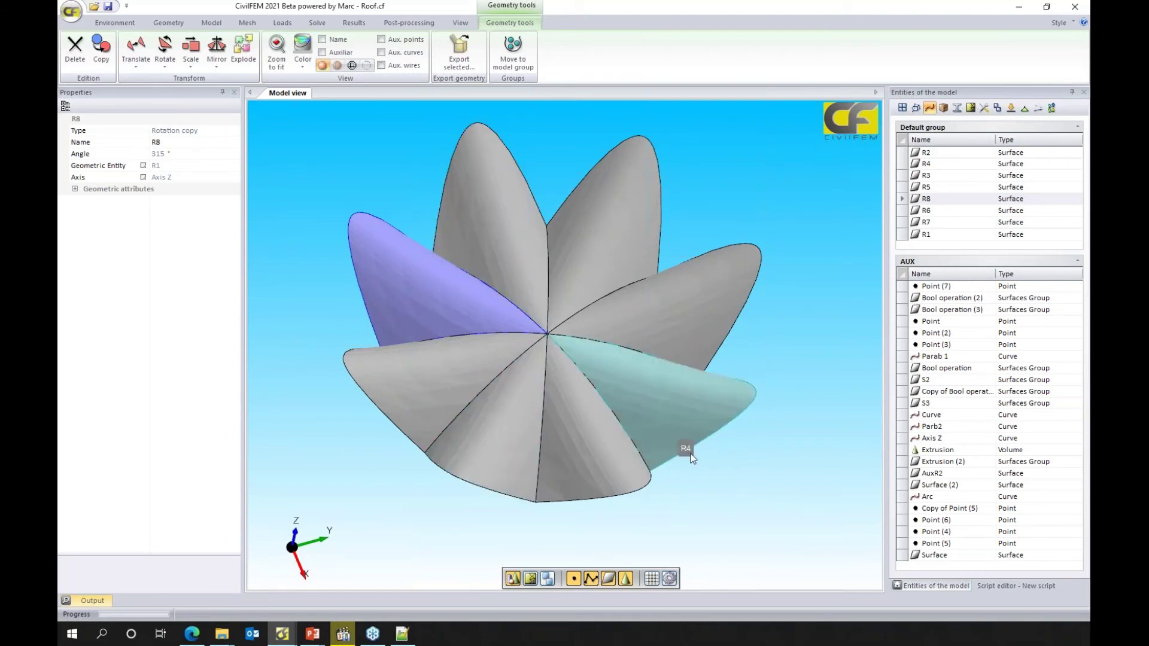
pyautogui.moveTo(700, 473)
pyautogui.mouseDown(button='middle')
pyautogui.moveTo(689, 450)
pyautogui.moveTo(700, 459)
pyautogui.mouseUp(button='middle')
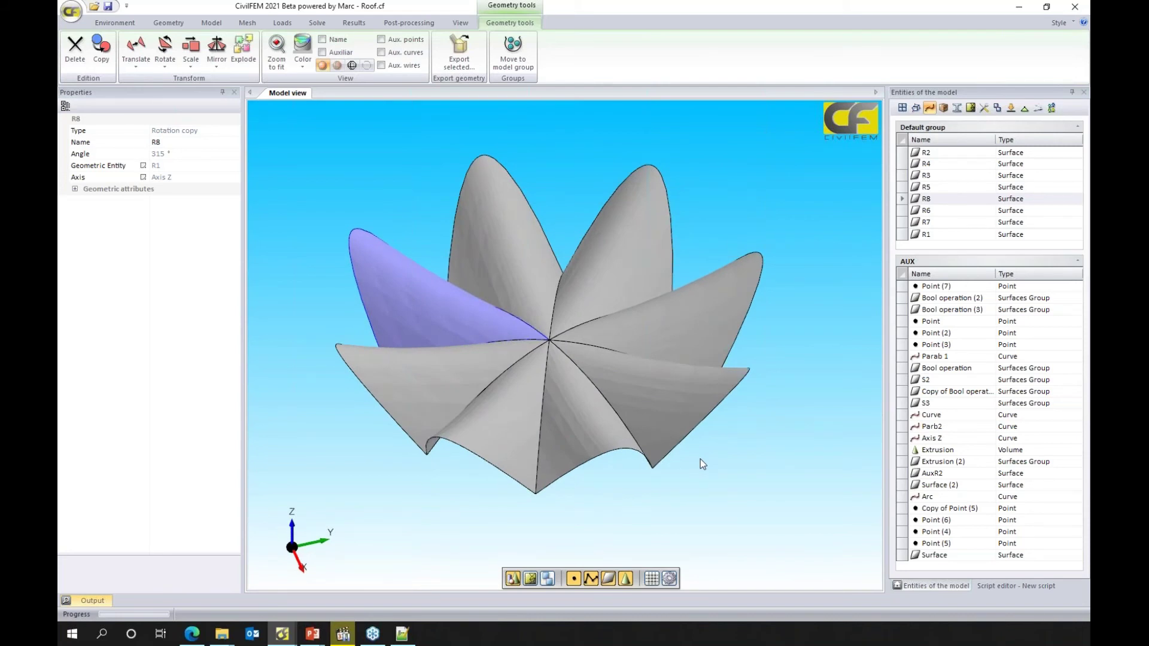
pyautogui.moveTo(432, 164); pyautogui.dragTo(448, 139, button='middle')
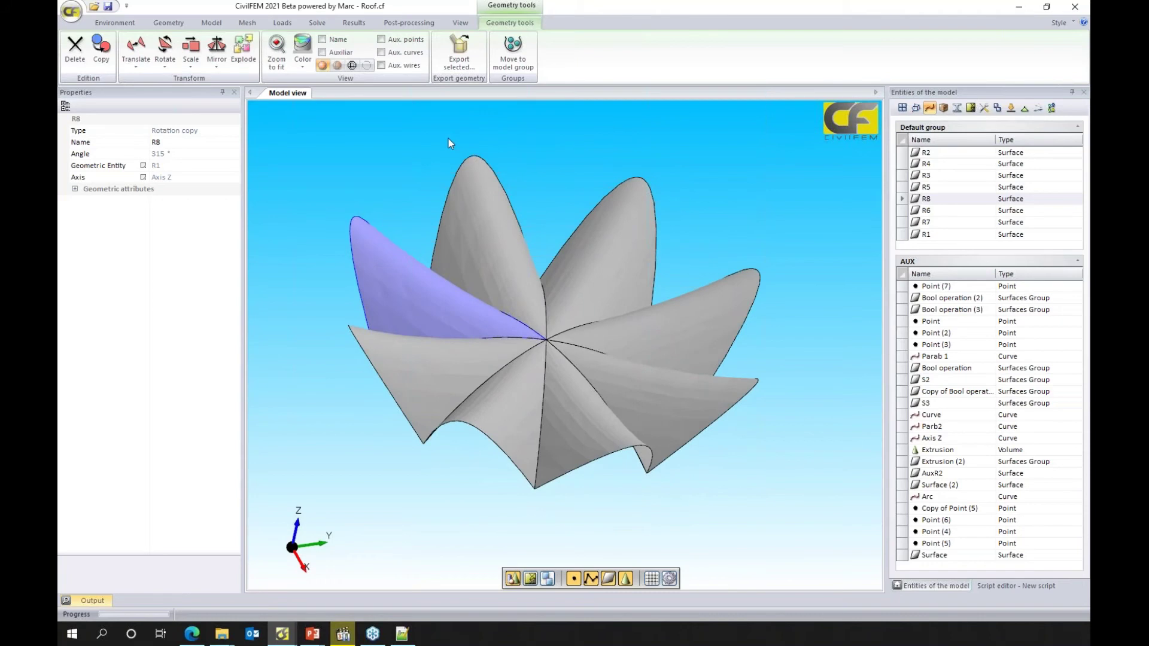
pyautogui.click(75, 190)
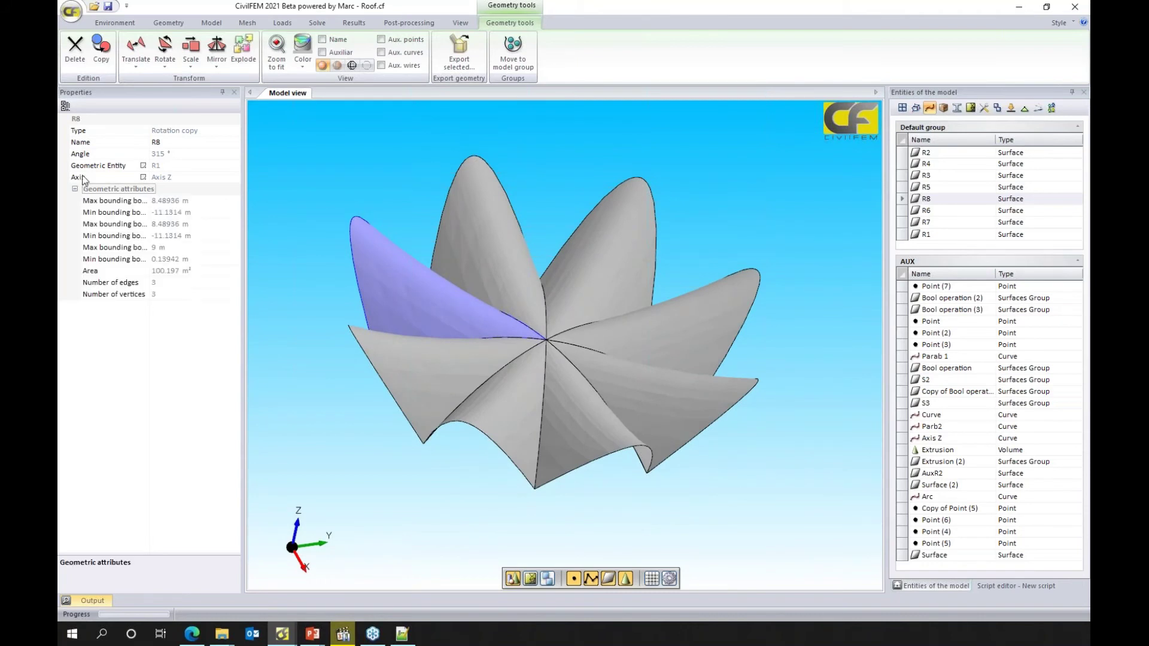
pyautogui.click(622, 247)
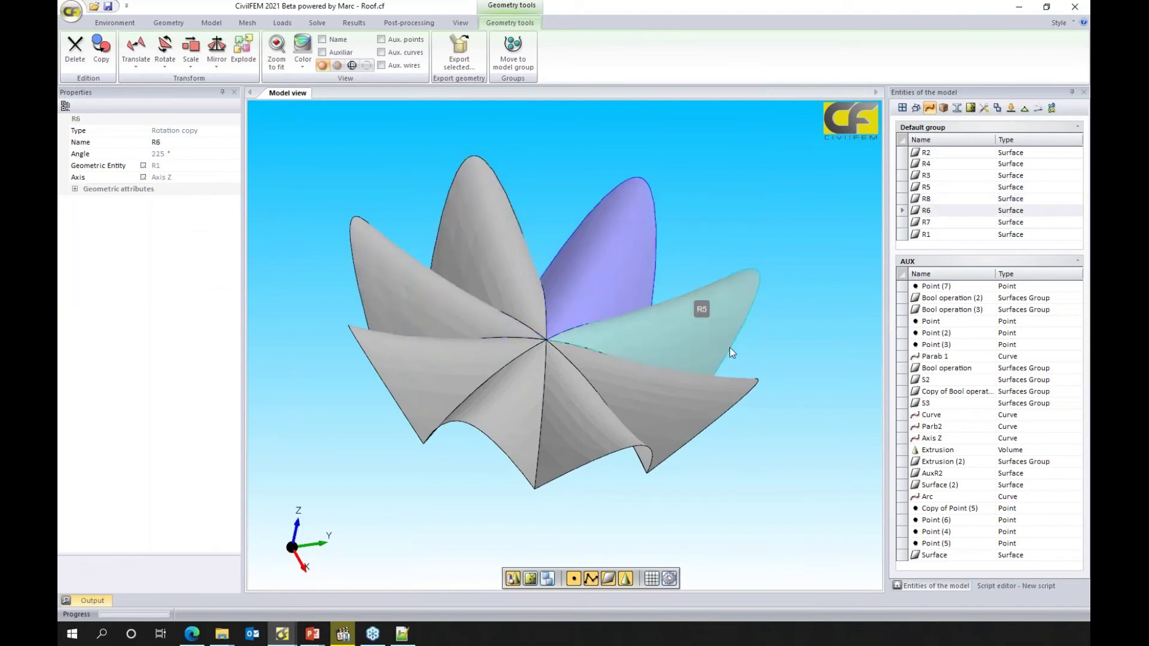
pyautogui.moveTo(766, 430); pyautogui.dragTo(664, 416, button='middle')
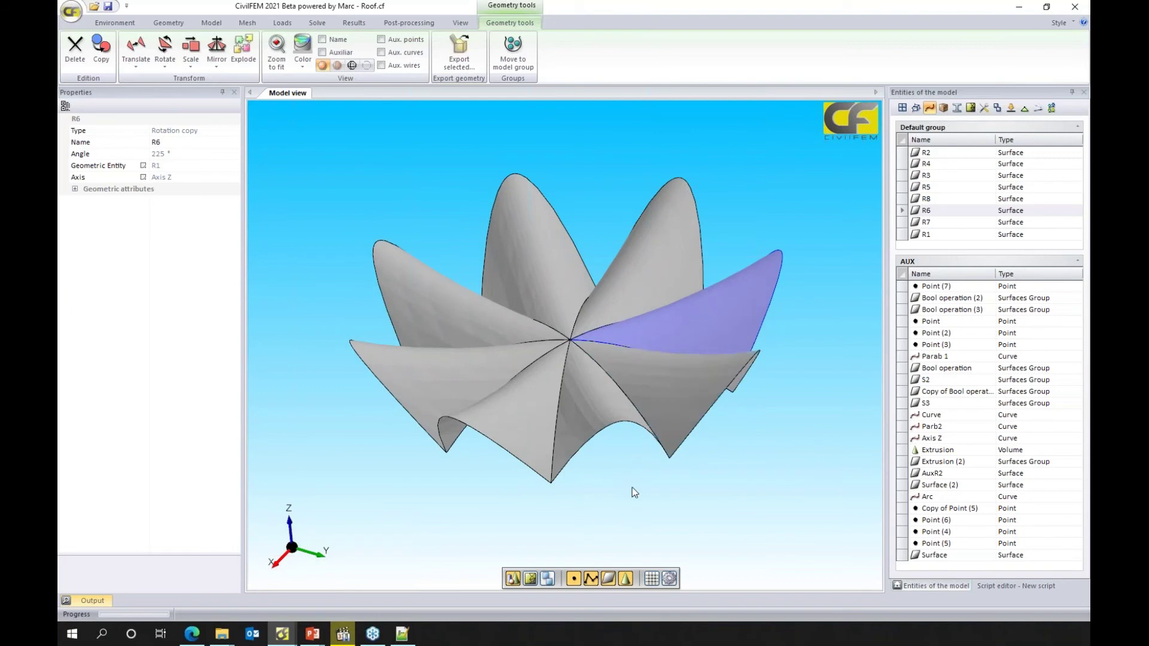
pyautogui.moveTo(632, 487); pyautogui.dragTo(644, 487, button='middle')
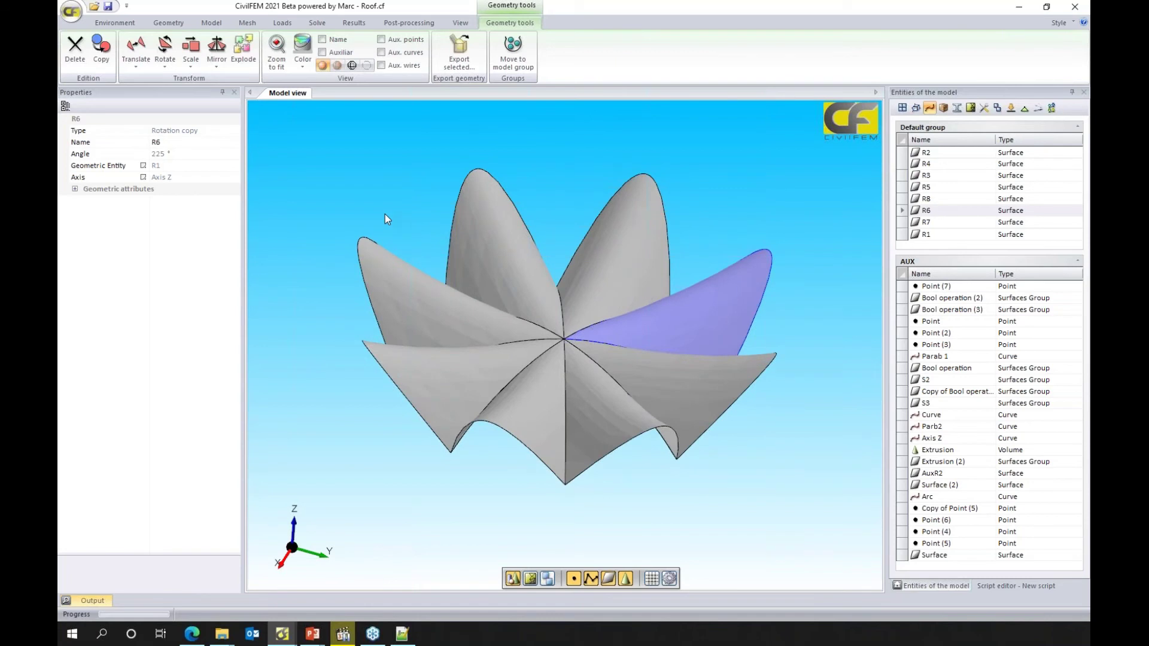
# - Show the model's materials and expand the design stress-strain diagrams of the C40/50 concrete
pyautogui.click(970, 109)
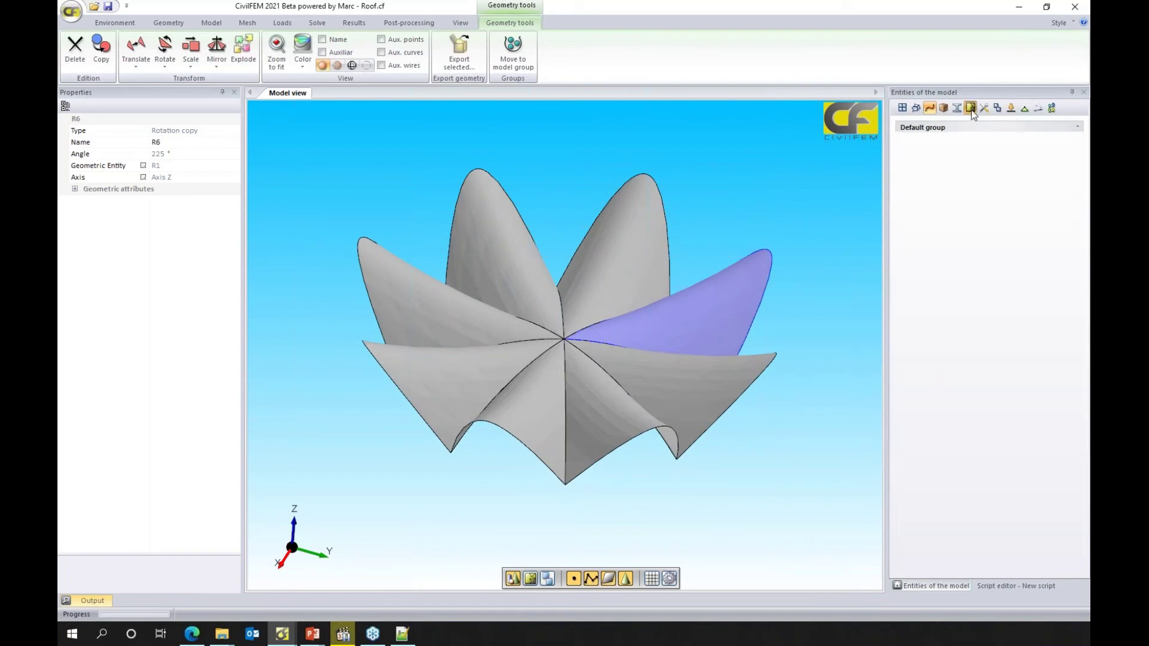
pyautogui.click(943, 108)
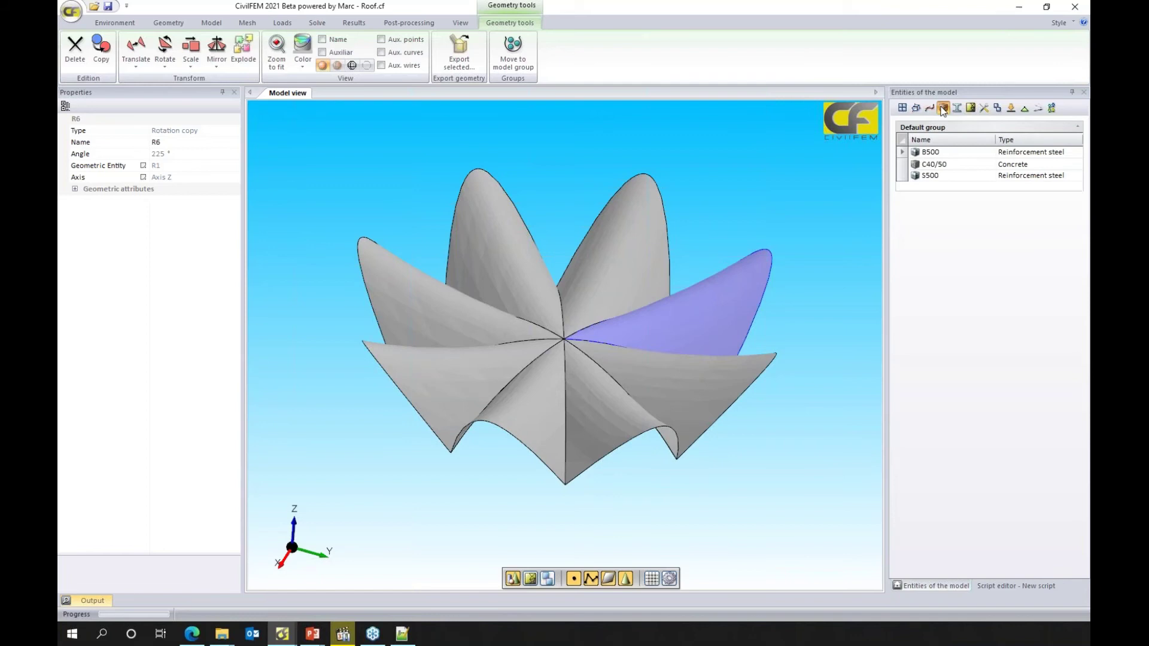
pyautogui.click(952, 172)
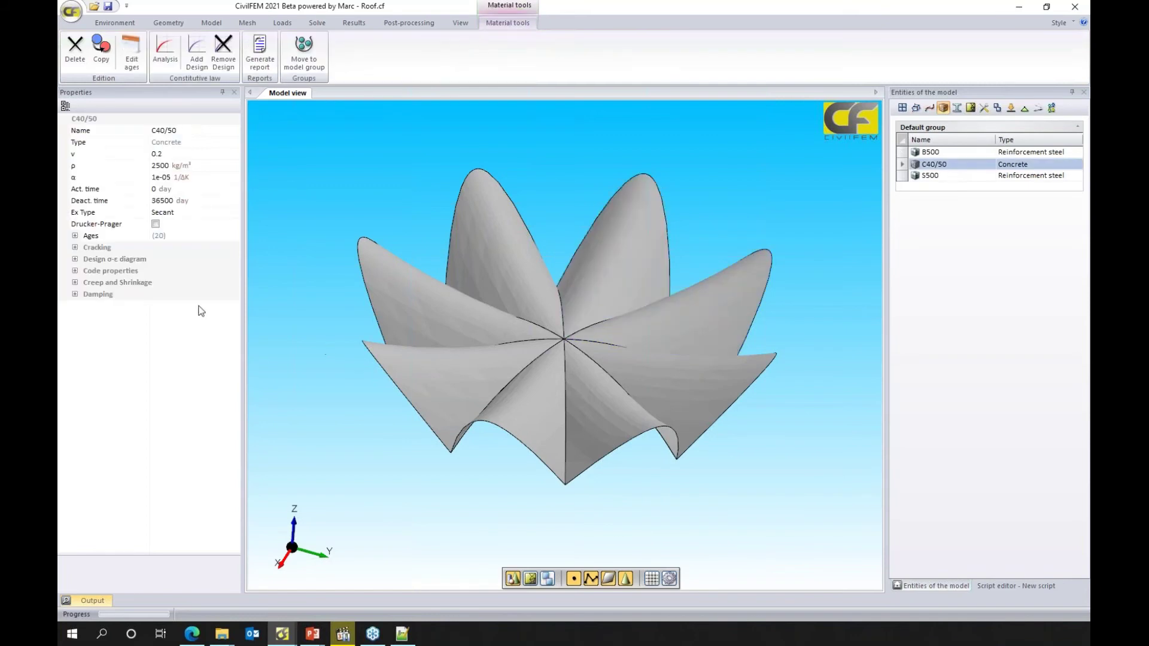
pyautogui.click(75, 260)
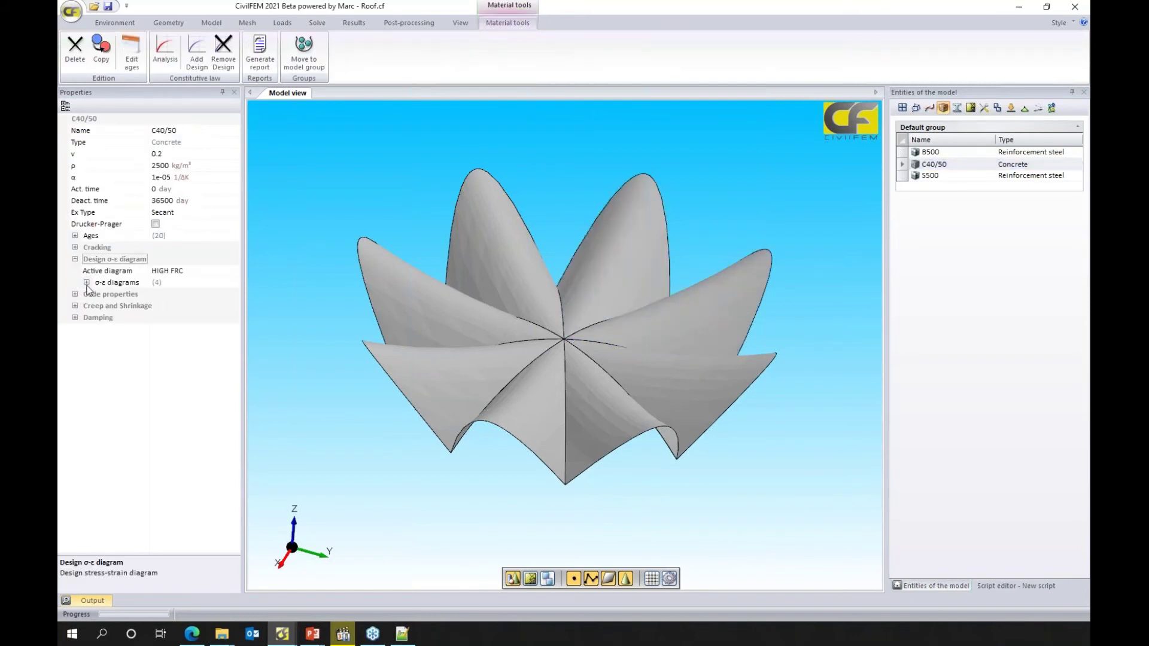
pyautogui.click(86, 283)
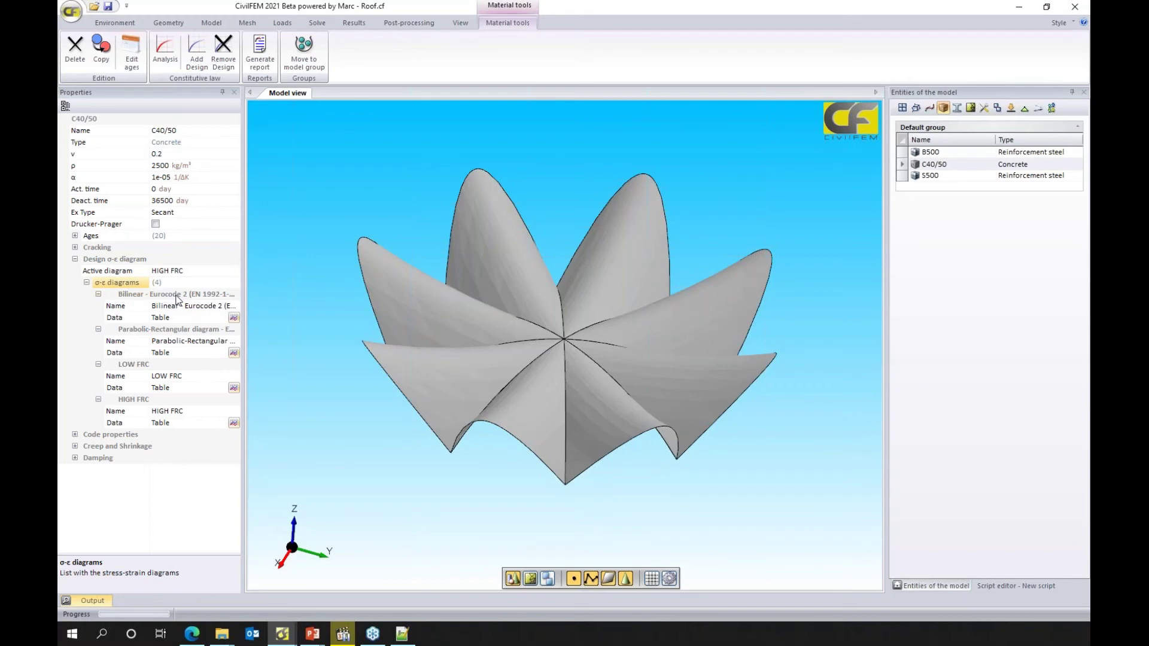
# - Browse the available reinforced concrete design codes, keeping the current code selected
pyautogui.click(116, 23)
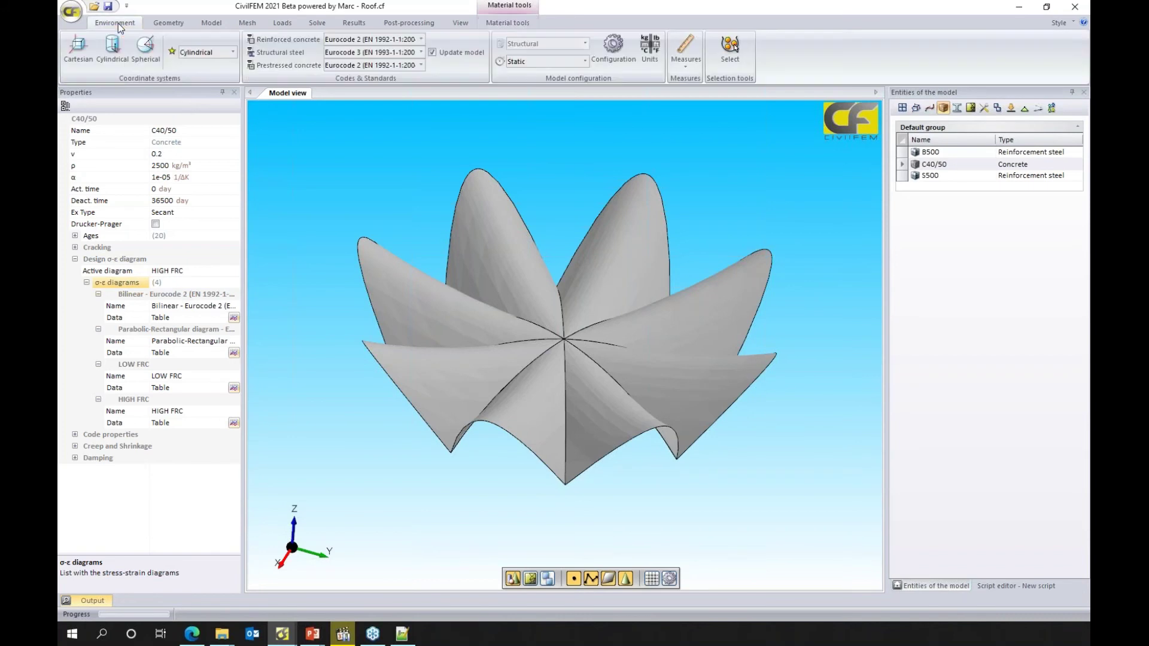
pyautogui.click(364, 40)
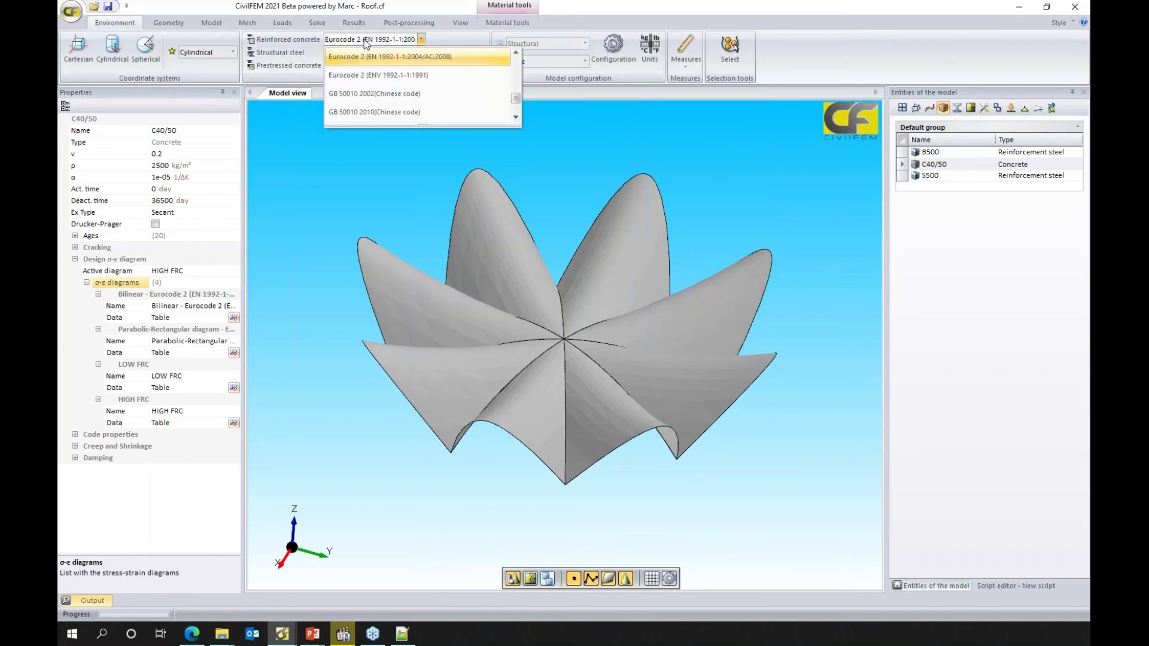
pyautogui.scroll(1, 419, 84)
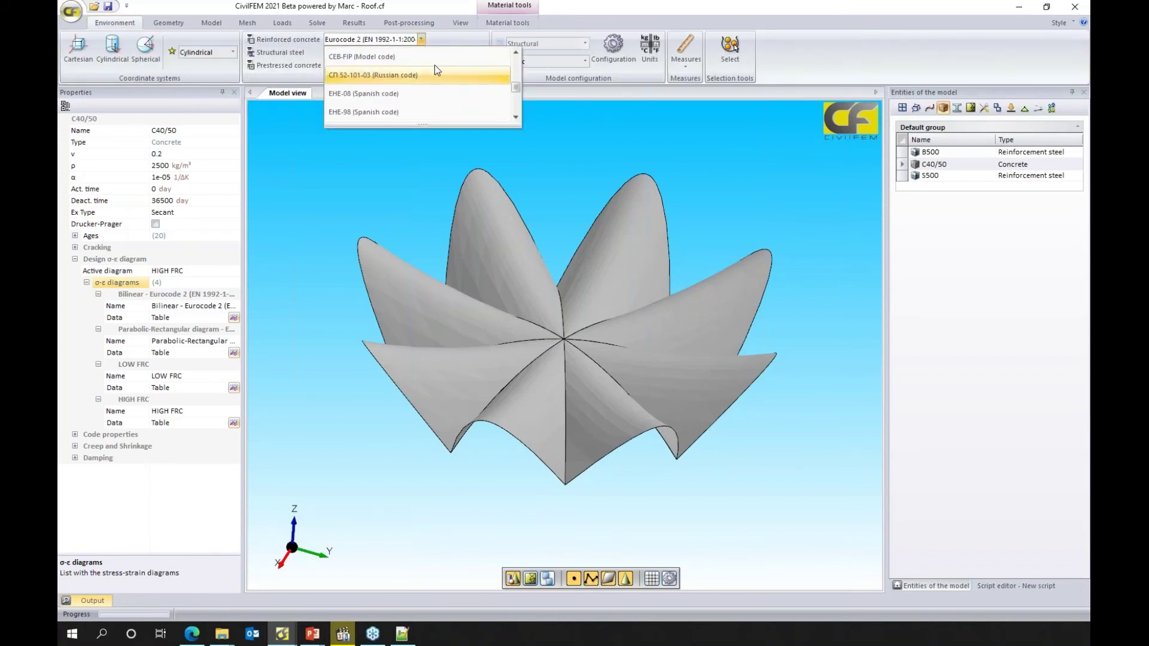
pyautogui.click(320, 219)
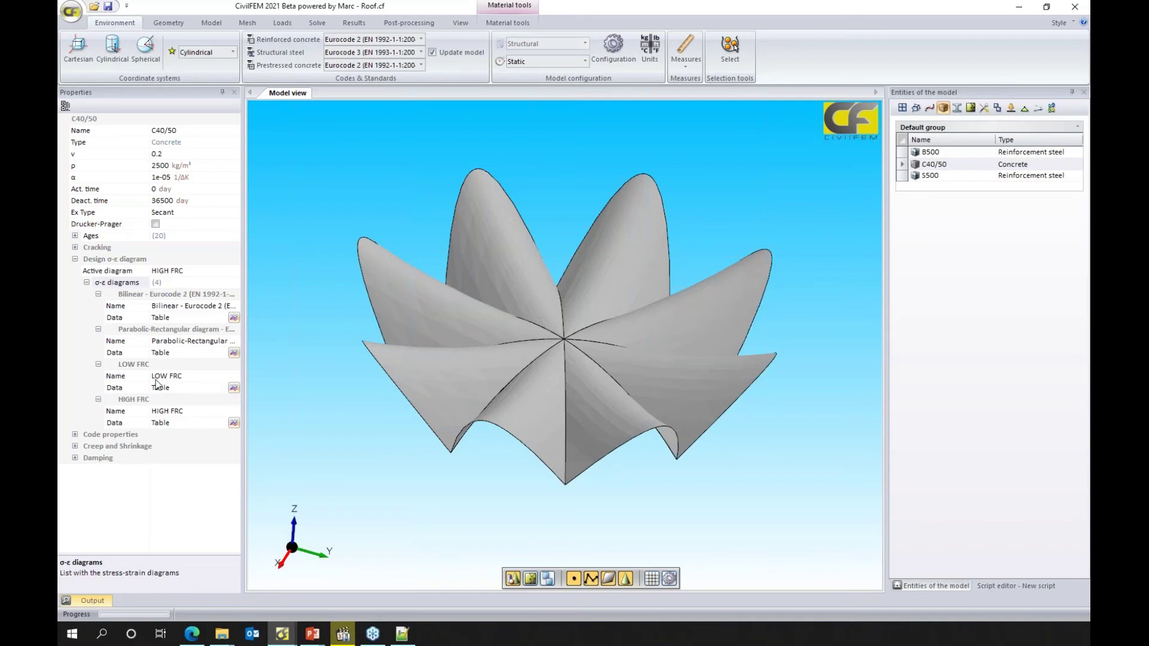
# - Open the LOW FRC stress-strain data table of the C40/50 concrete and review its strain rows
pyautogui.click(234, 389)
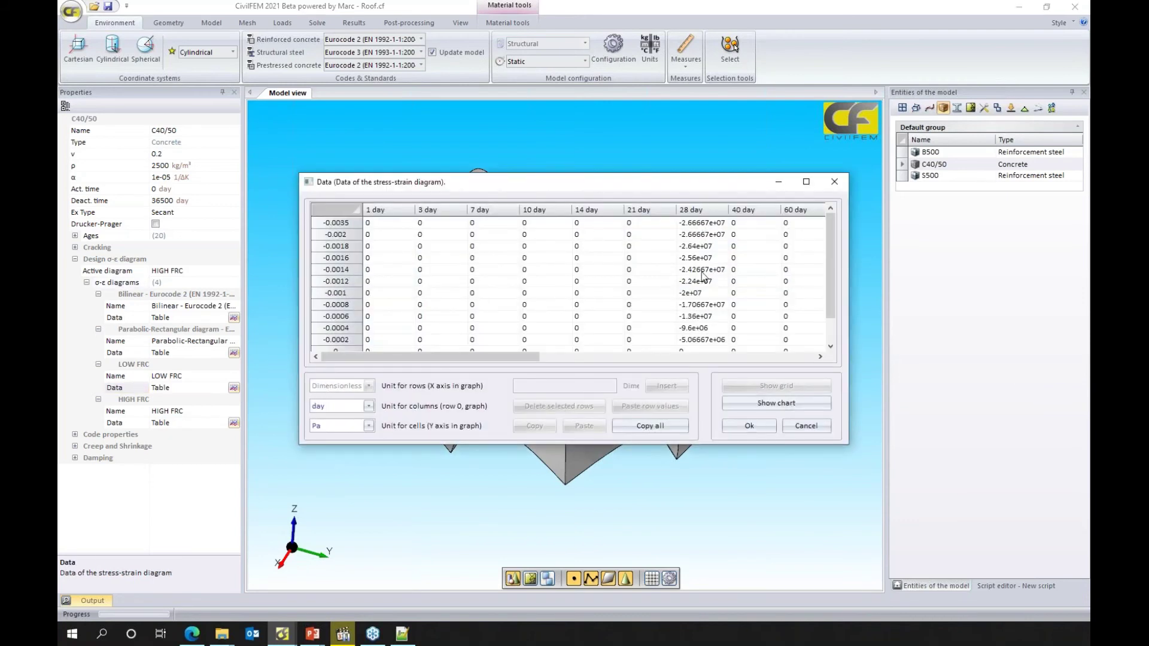
pyautogui.scroll(-1, 703, 276)
pyautogui.scroll(1, 703, 276)
pyautogui.scroll(-1, 706, 286)
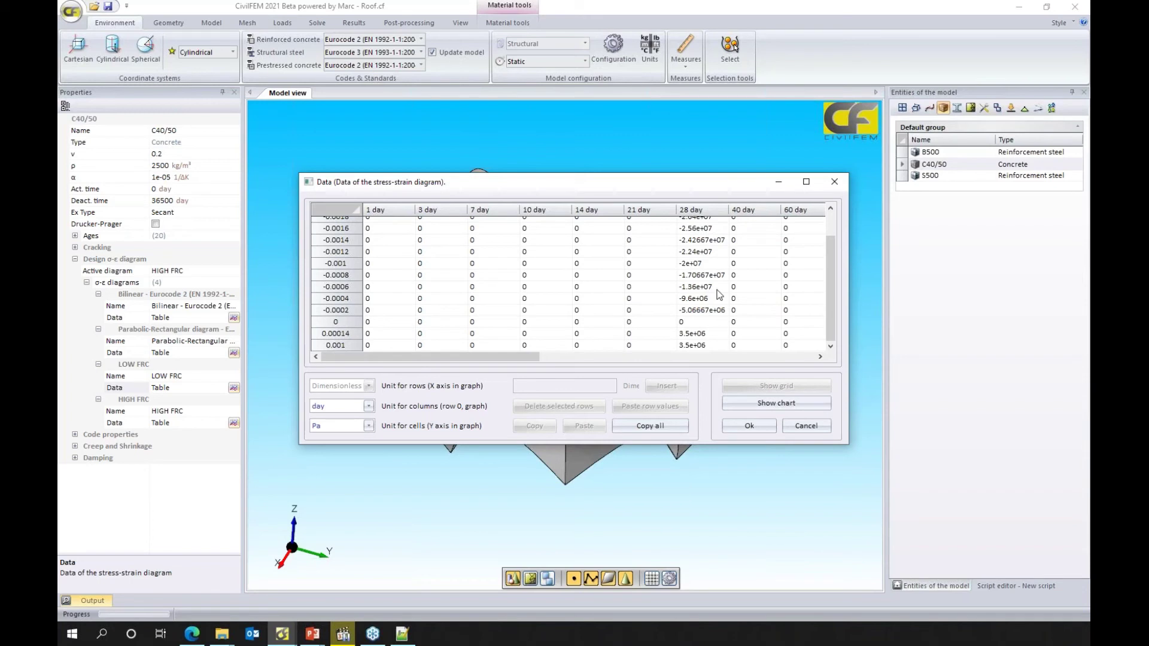
pyautogui.scroll(1, 716, 292)
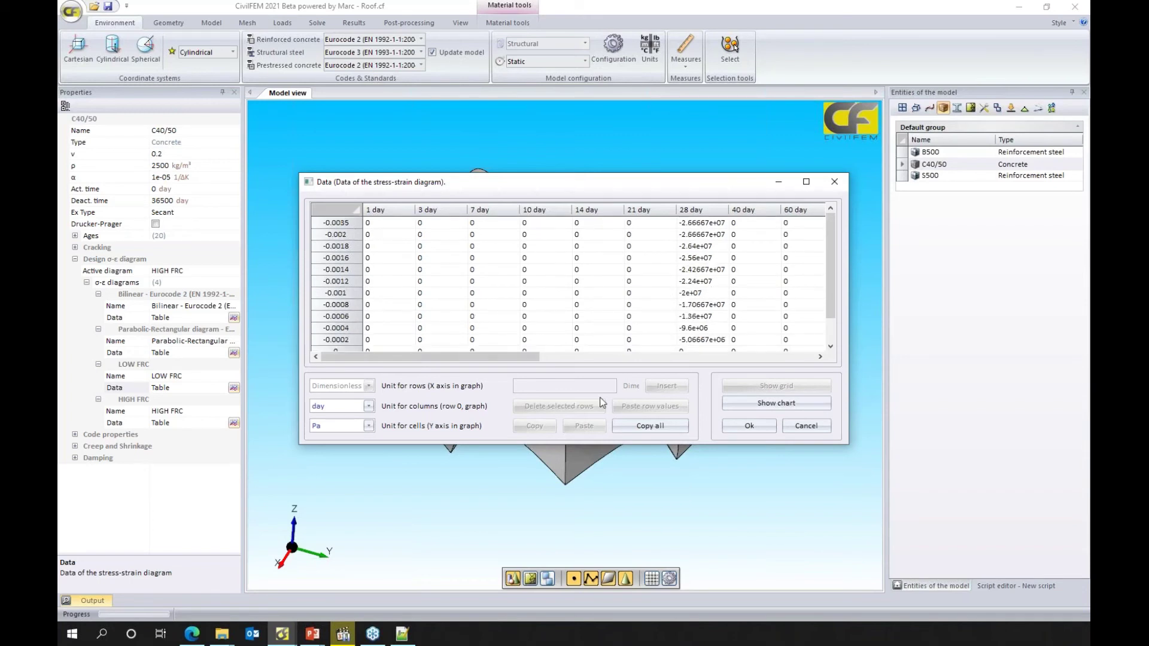
# - Plot the -0.0035 strain row of the LOW FRC table as a chart and return to the data grid
pyautogui.click(337, 328)
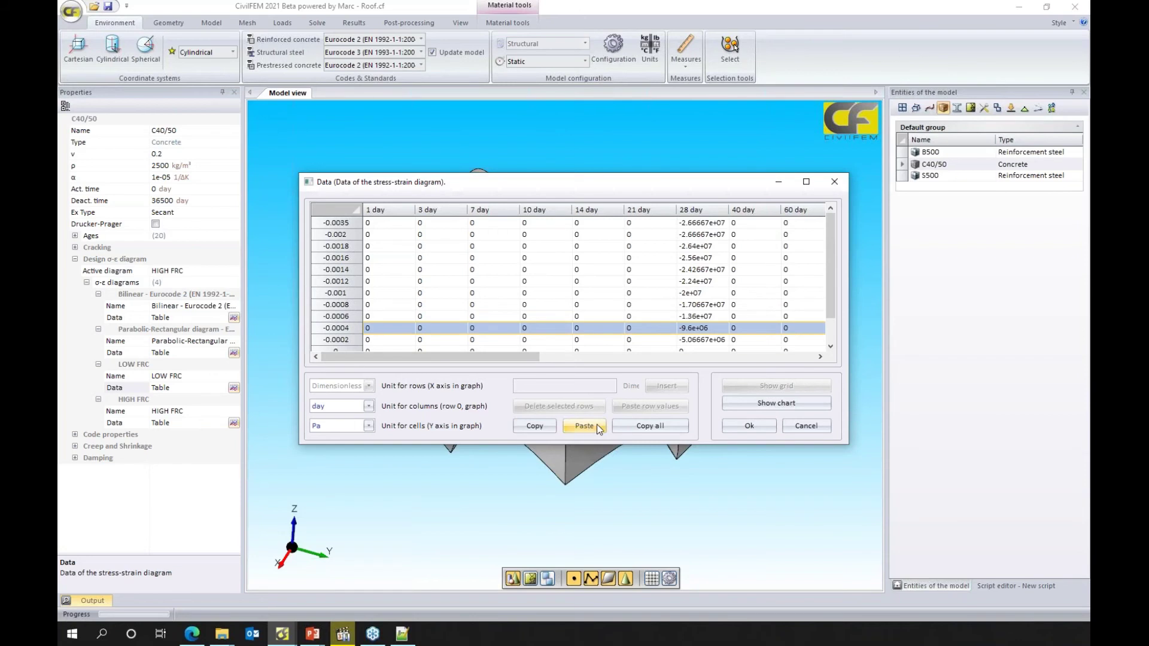
pyautogui.click(343, 226)
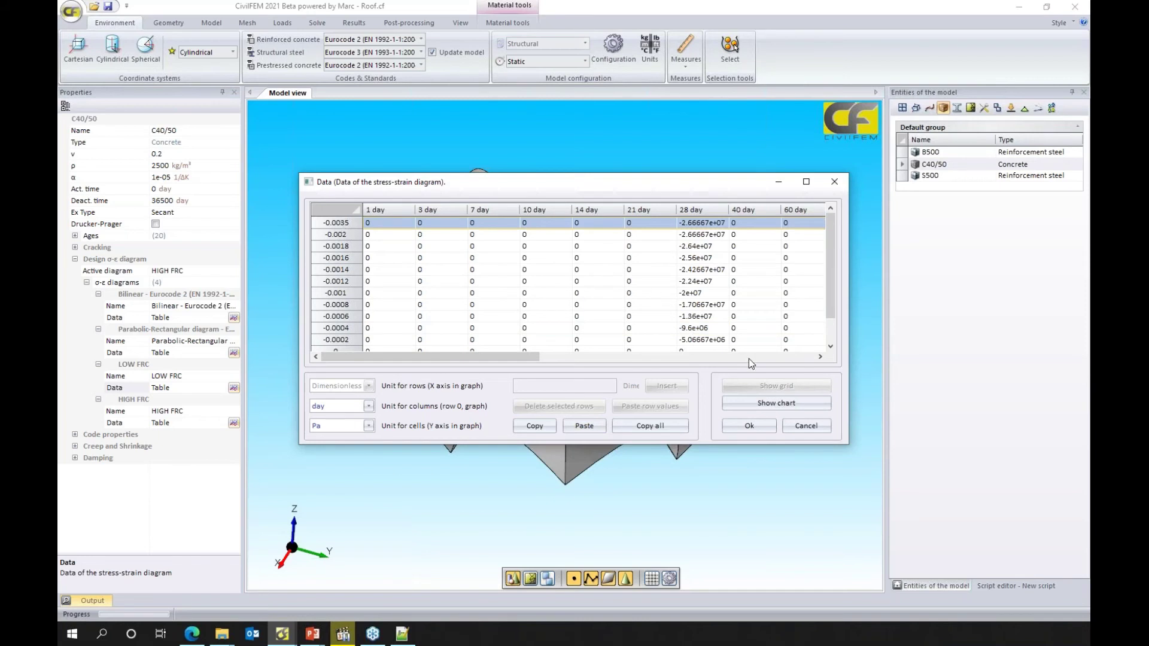
pyautogui.click(772, 404)
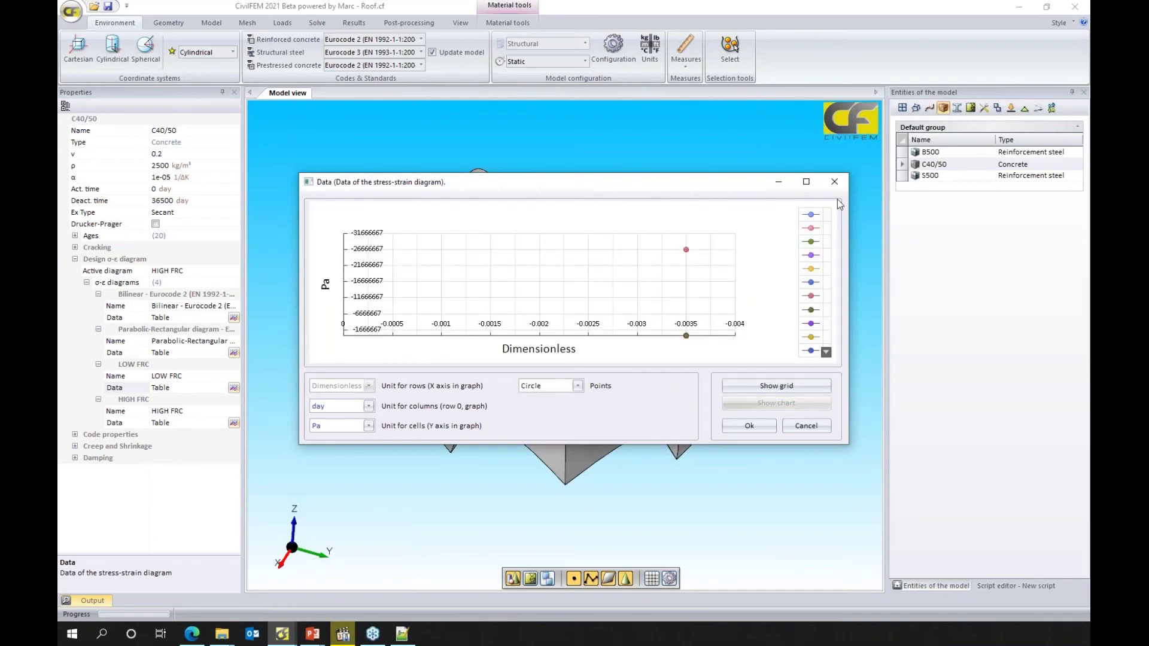
pyautogui.click(774, 387)
# - Chart the 28 day column of the LOW FRC diagram, view it at full screen, and close the data window
pyautogui.click(702, 209)
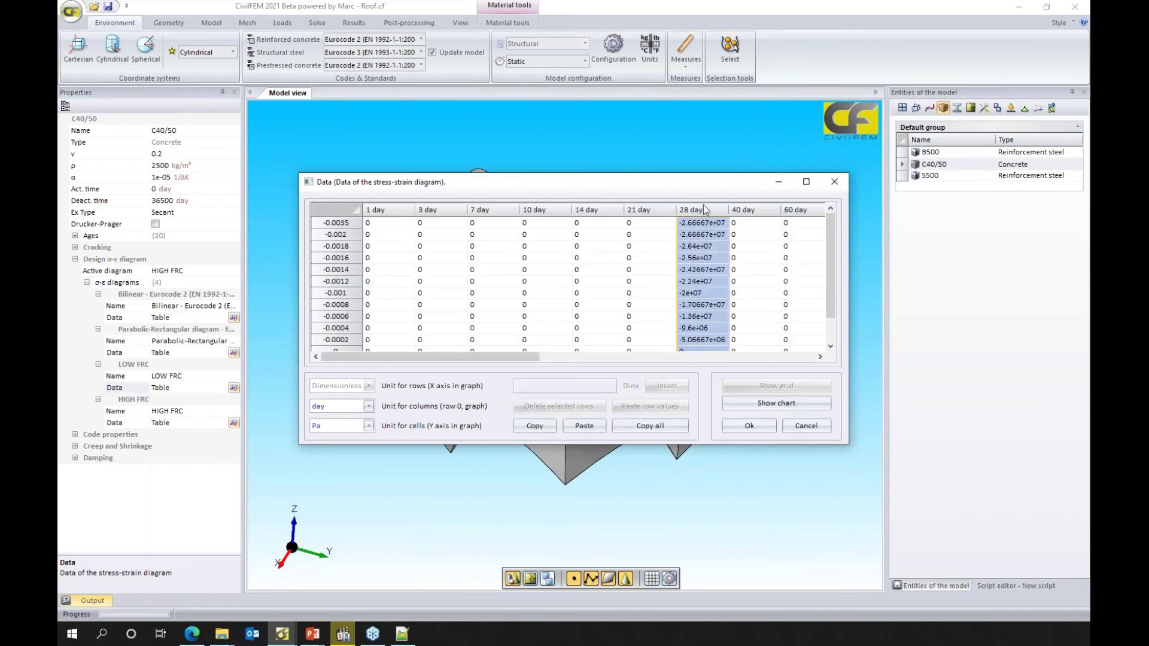
pyautogui.click(791, 405)
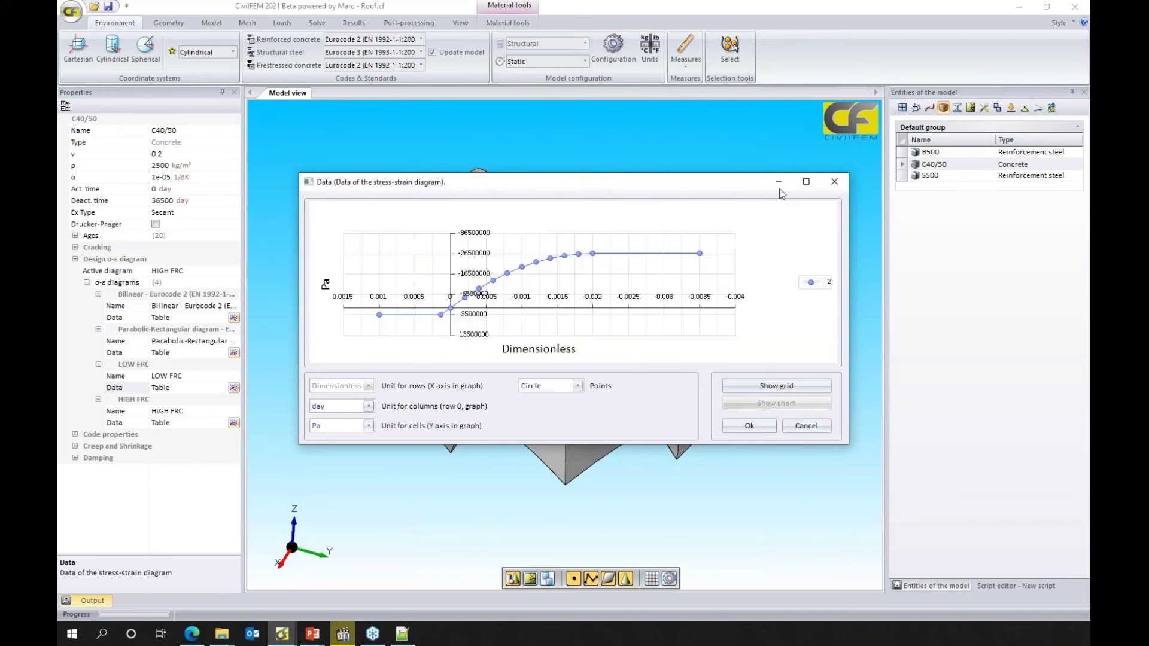
pyautogui.click(806, 182)
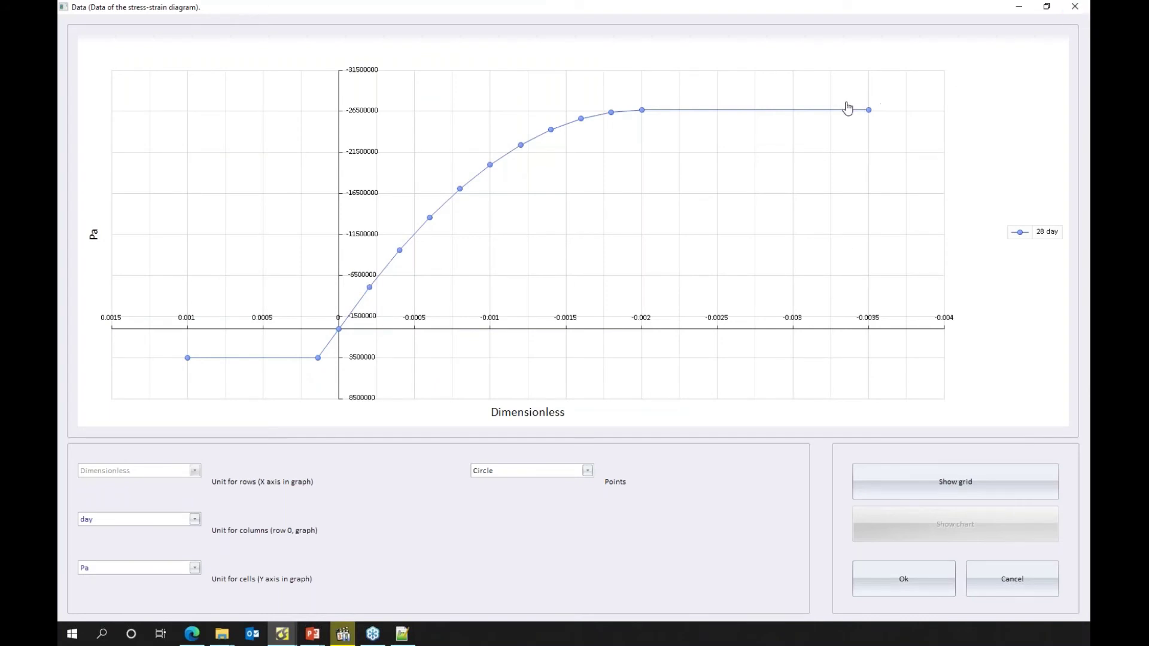
pyautogui.click(1081, 11)
pyautogui.click(552, 343)
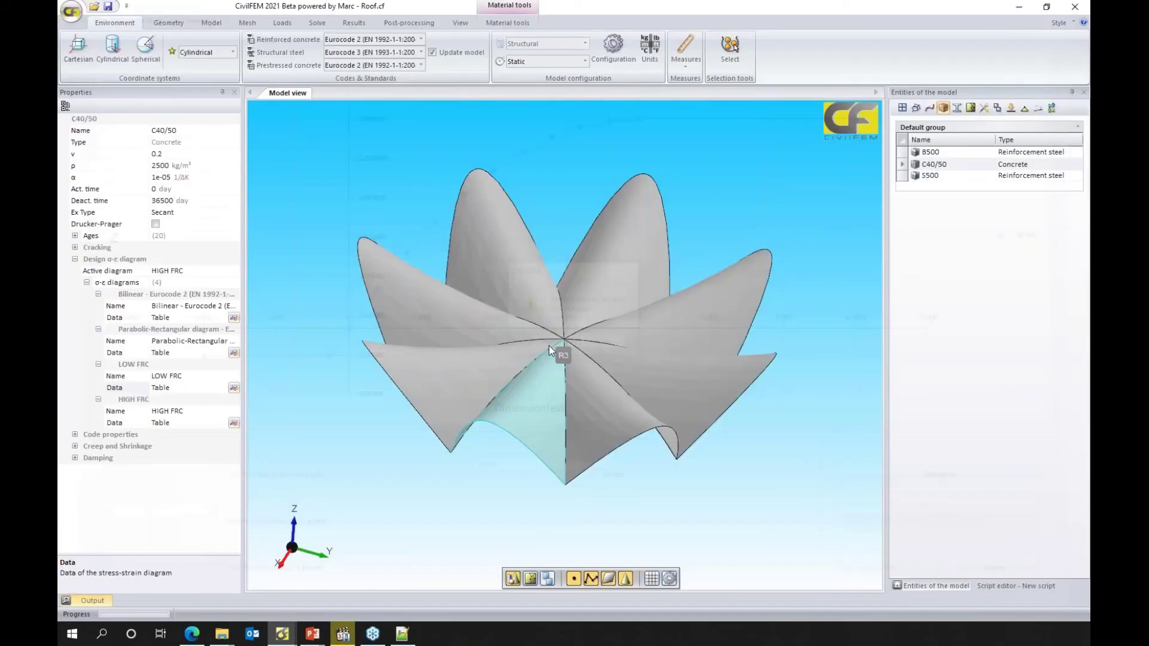
# - Open the HIGH FRC stress-strain data table and chart its 28 day column
pyautogui.click(234, 424)
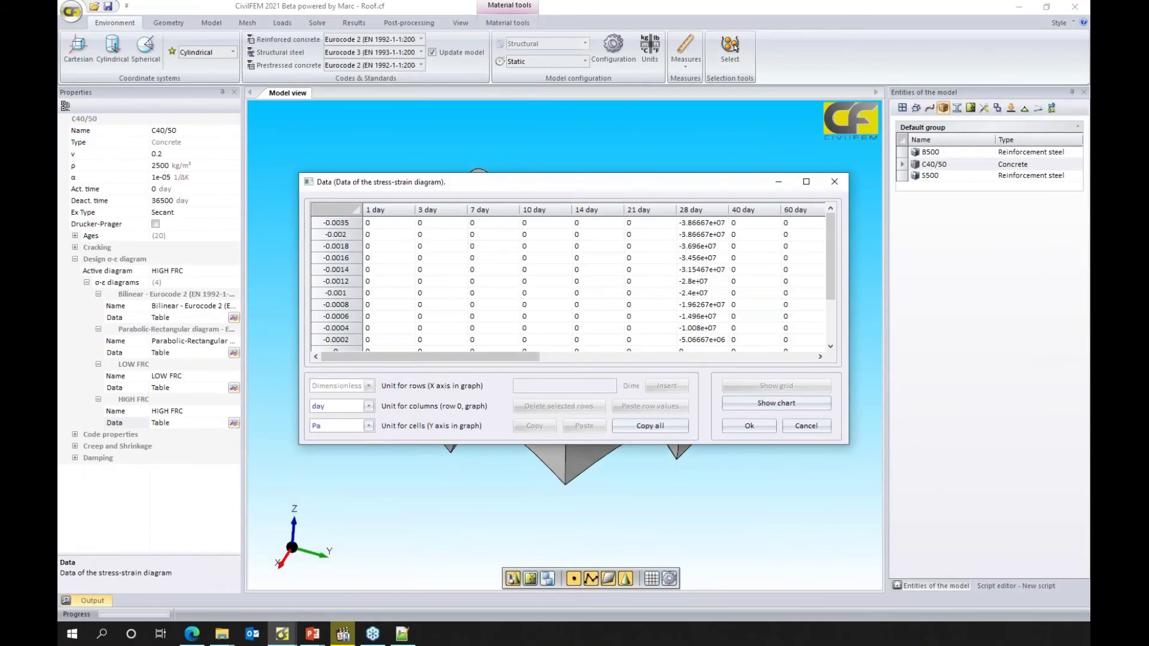
pyautogui.click(705, 211)
pyautogui.click(777, 403)
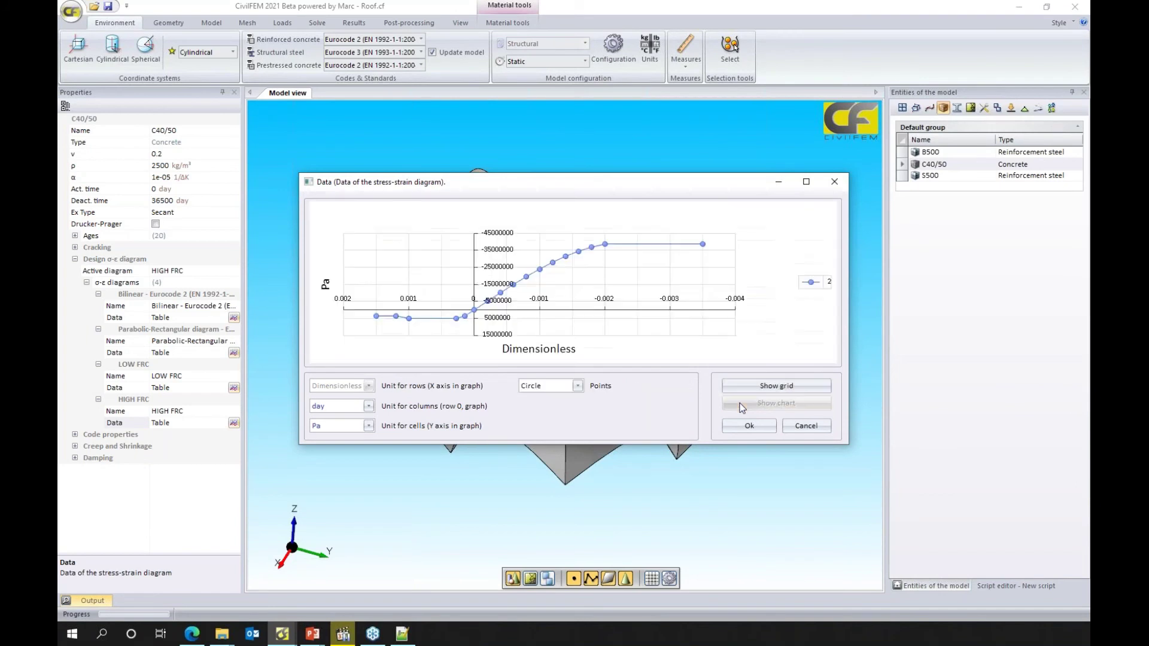
# - View the HIGH FRC stress-strain chart at full screen, then close the data window and discard the changes
pyautogui.click(806, 181)
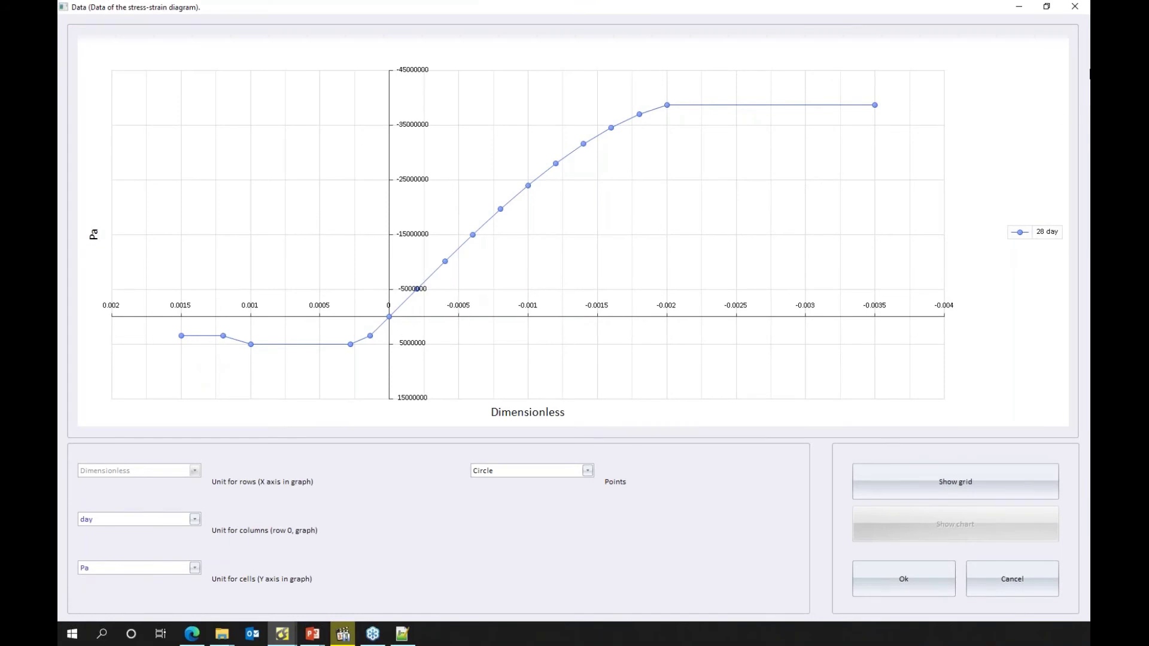
pyautogui.click(1080, 9)
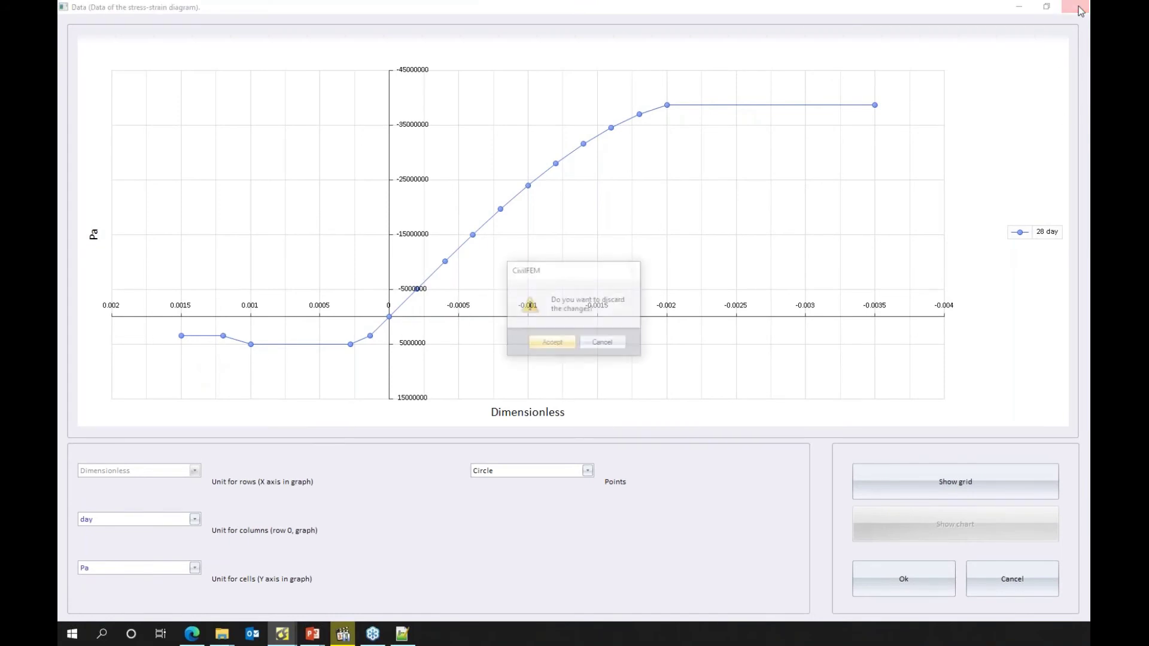
pyautogui.click(548, 343)
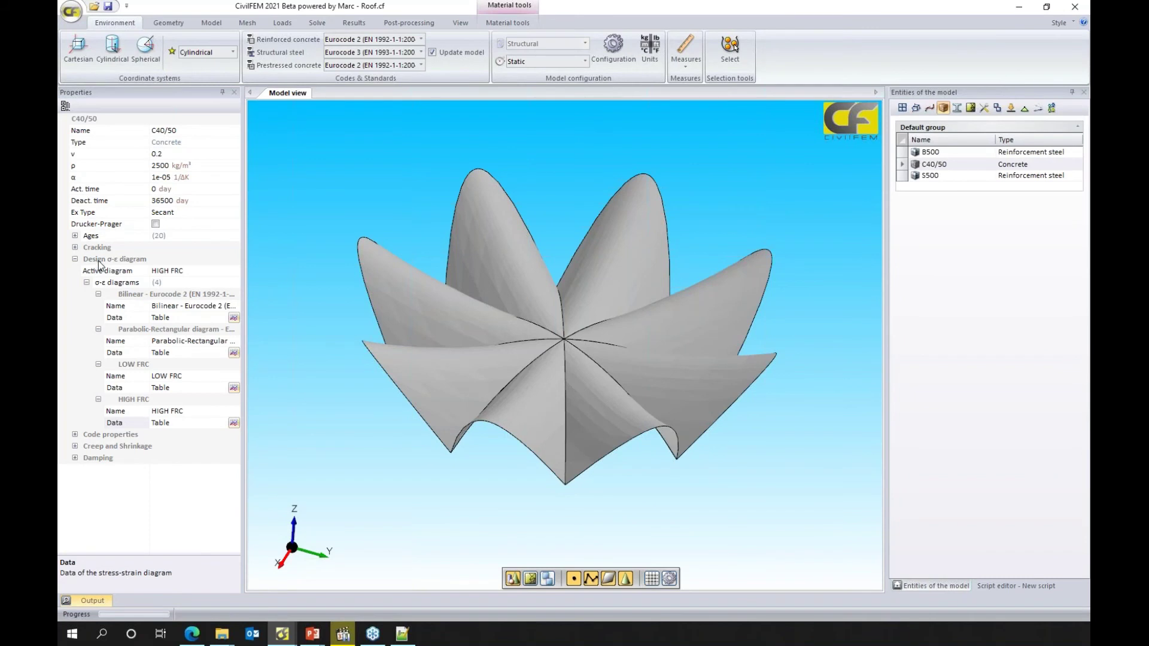
# - Review the analysis σ-ε diagram options of the C40/50 concrete, cancel the definition, and expand its design σ-ε diagram properties
pyautogui.click(945, 165)
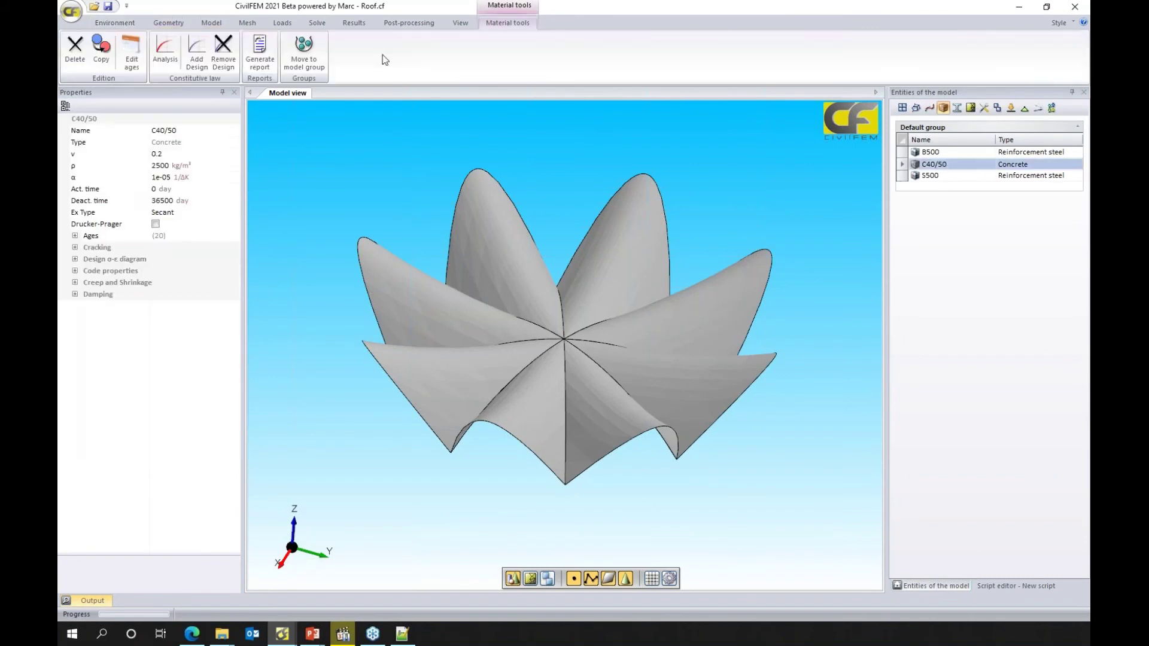
pyautogui.click(171, 59)
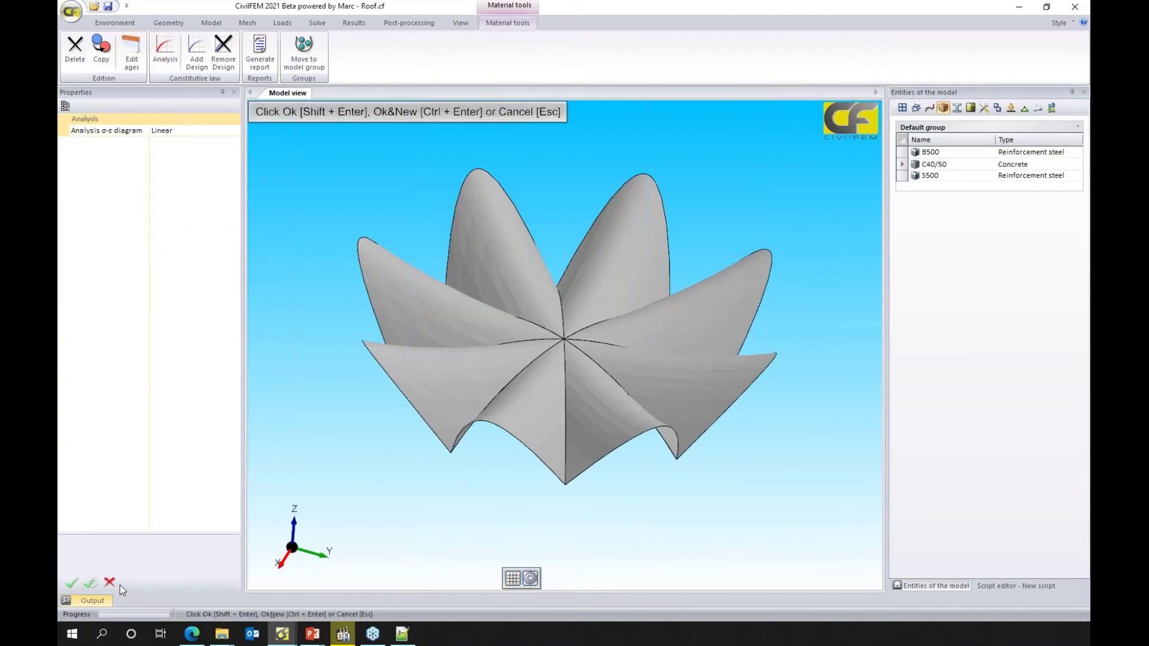
pyautogui.click(228, 131)
pyautogui.click(234, 130)
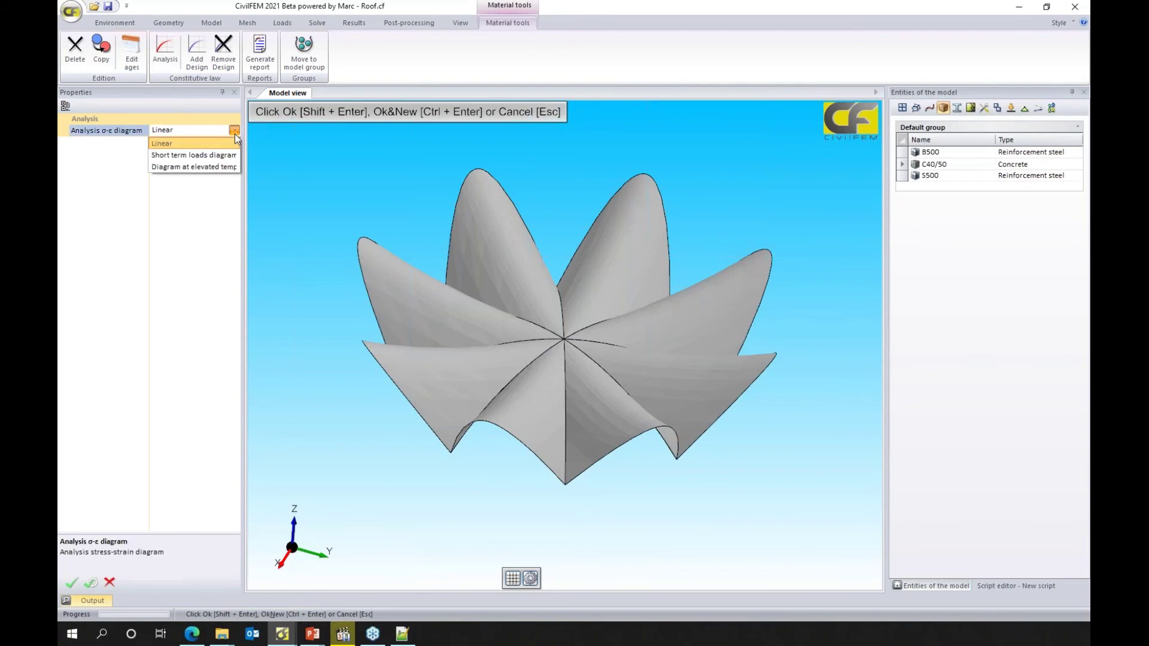
pyautogui.click(178, 450)
pyautogui.click(113, 585)
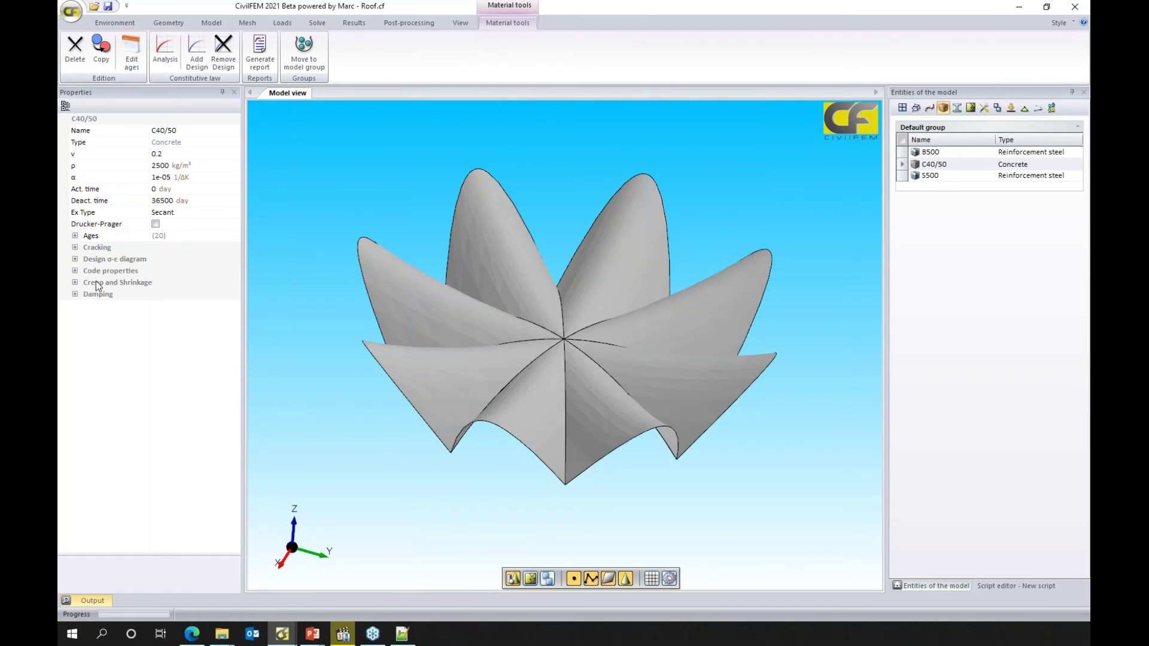
pyautogui.click(75, 259)
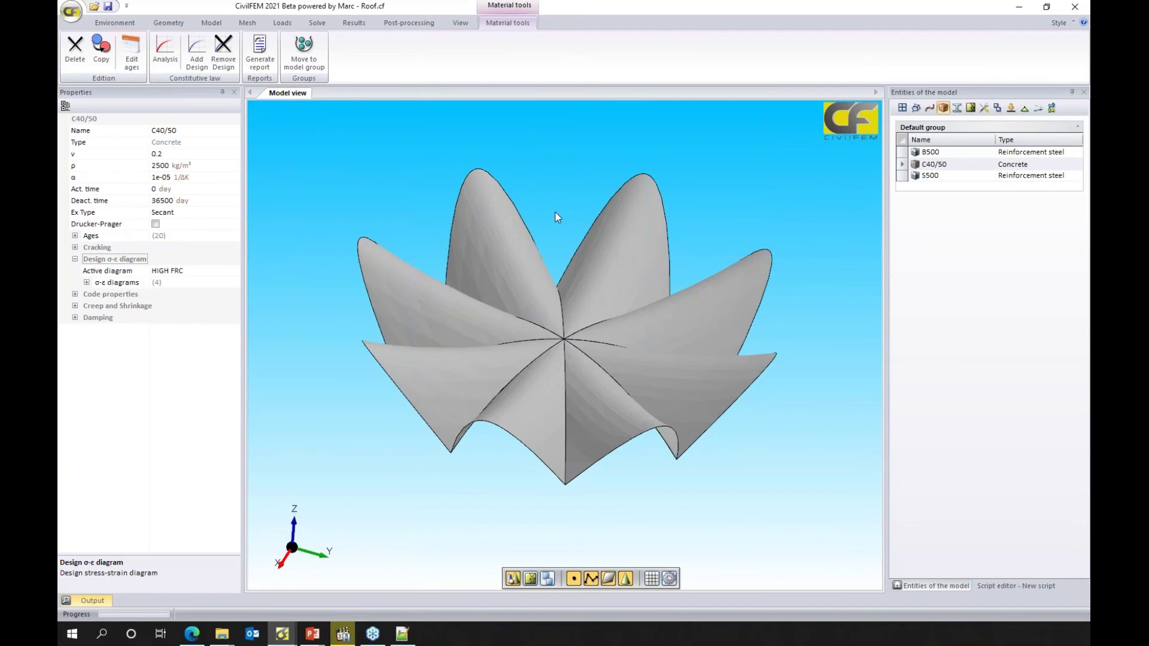
# - Switch to Notepad++ and view the beginning of CableStayedBridgePython.py in an enlarged window and text size
pyautogui.click(403, 634)
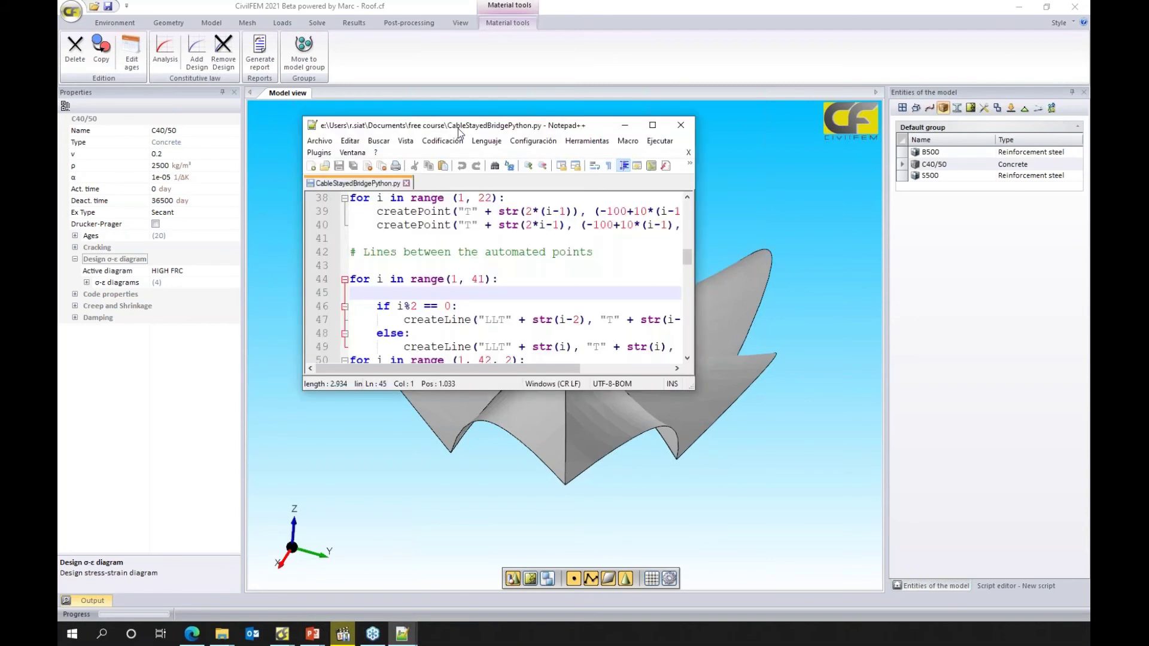
pyautogui.click(652, 125)
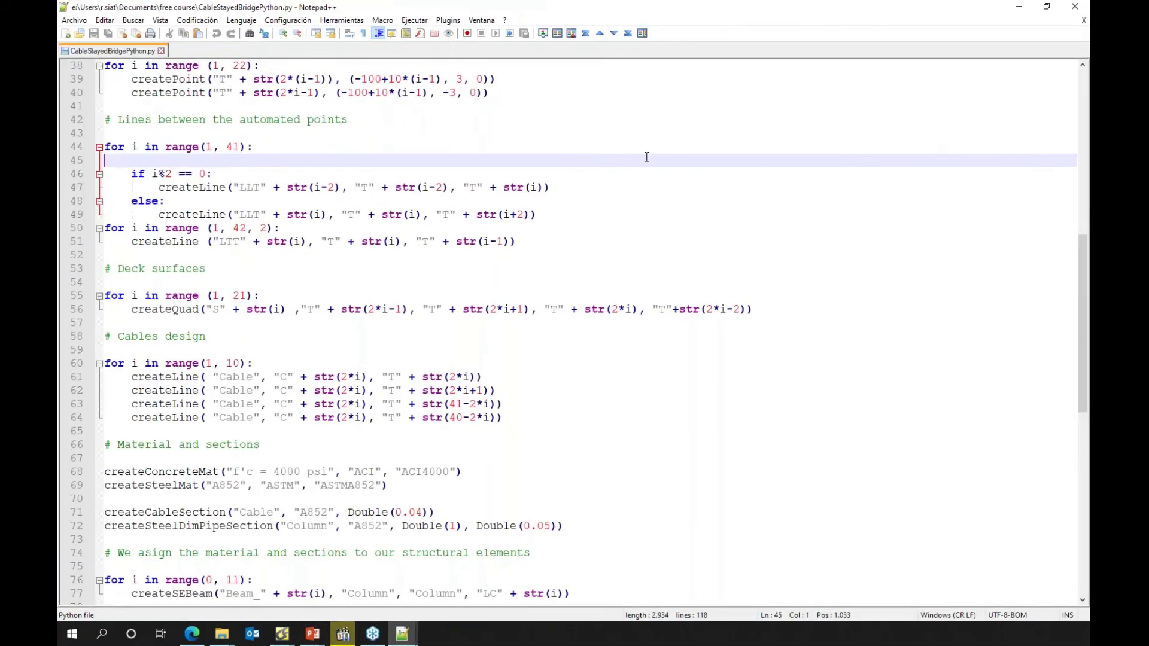
pyautogui.scroll(12, 636, 177)
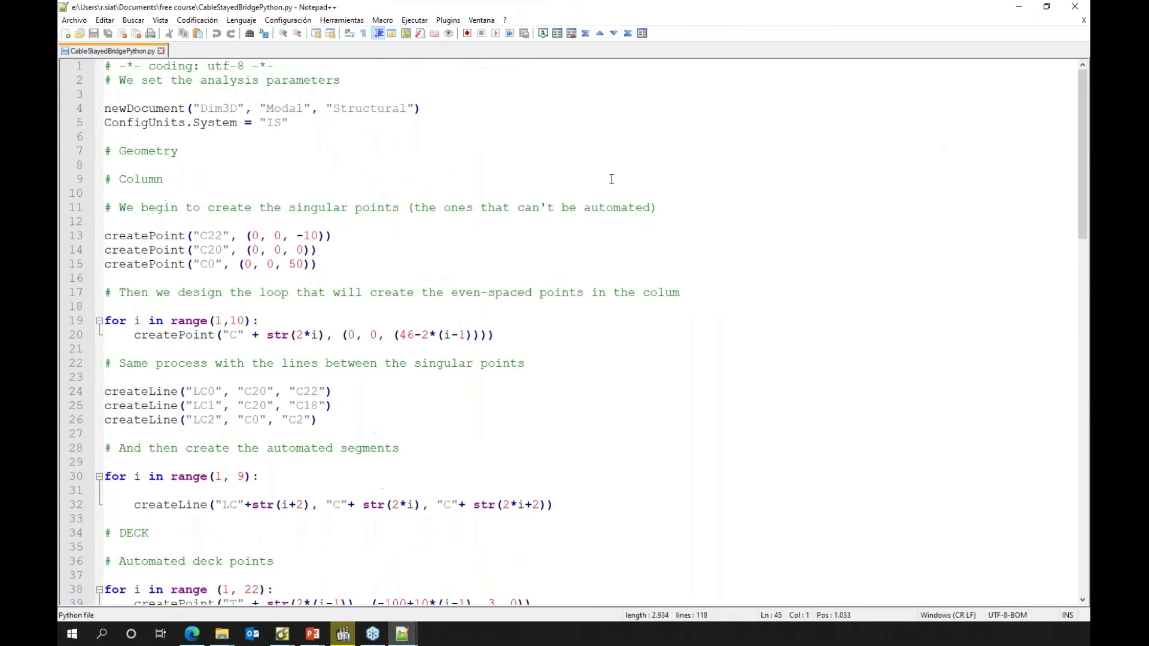
pyautogui.keyDown('ctrl'); pyautogui.scroll(1, 612, 179); pyautogui.keyUp('ctrl')
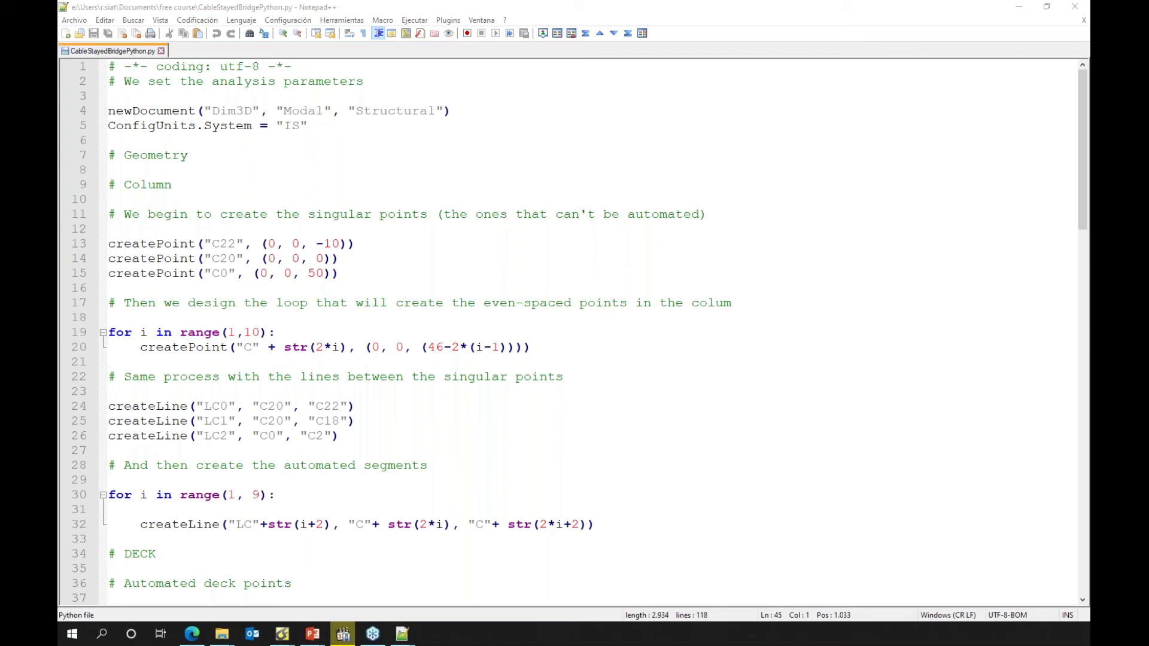
# - Switch to the CivilFEM Help in the browser, open the Theory Manual, and read the parameters and operators in Chapter 9 Miscellaneous Utilities
pyautogui.hotkey('alt', 'Tab')
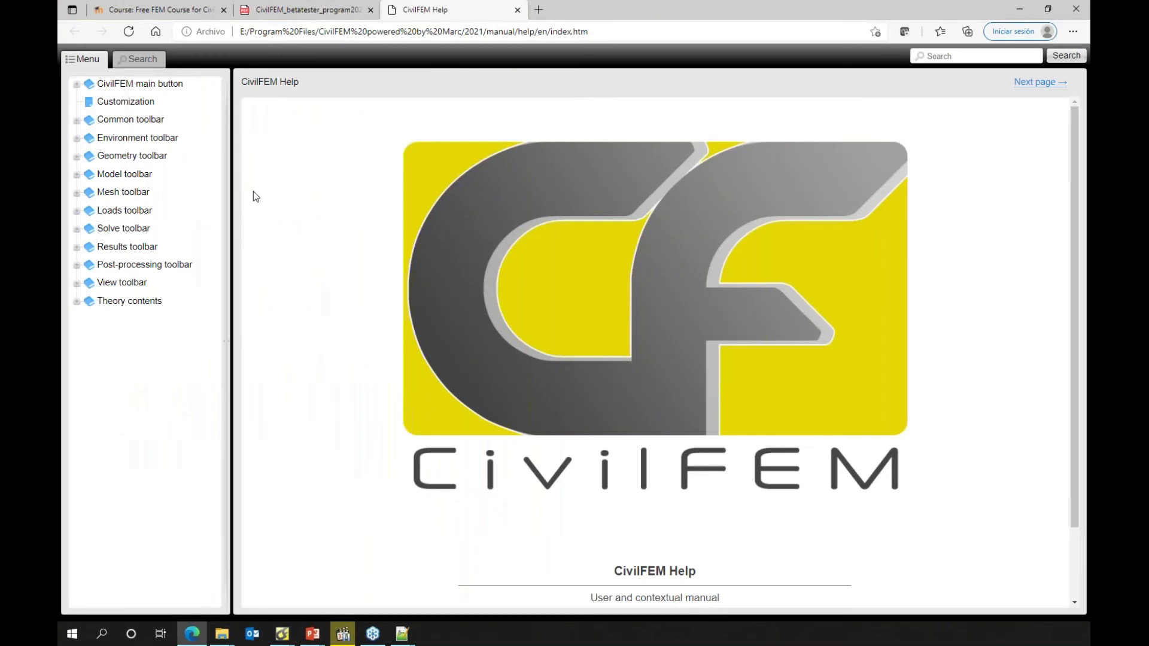
pyautogui.click(81, 308)
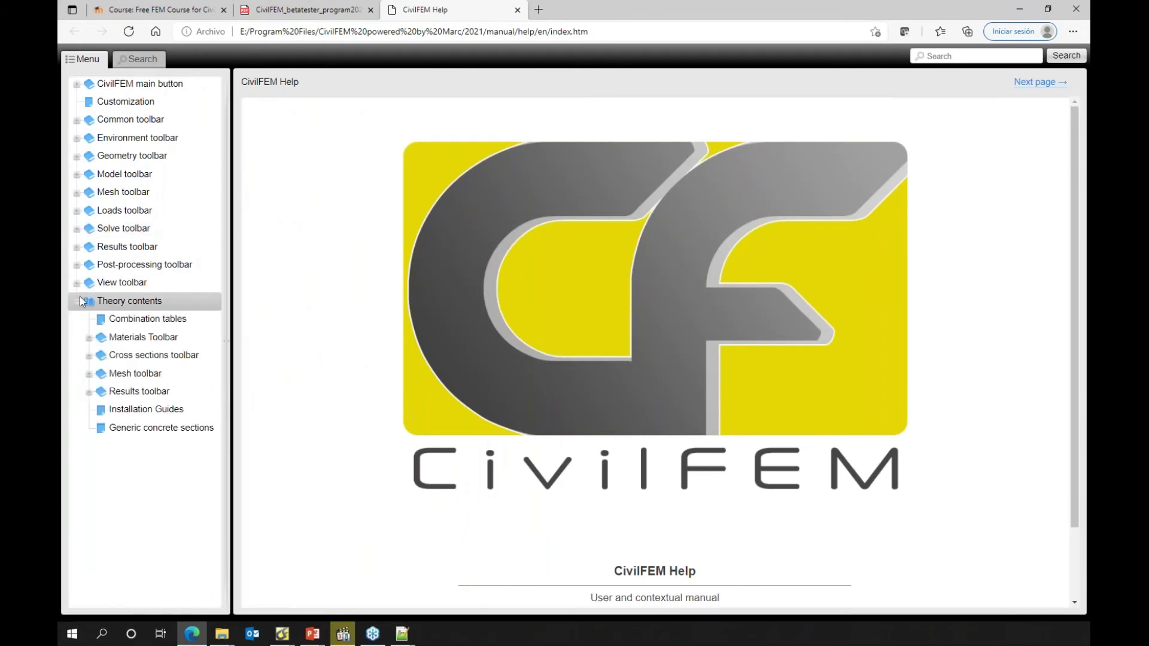
pyautogui.click(77, 283)
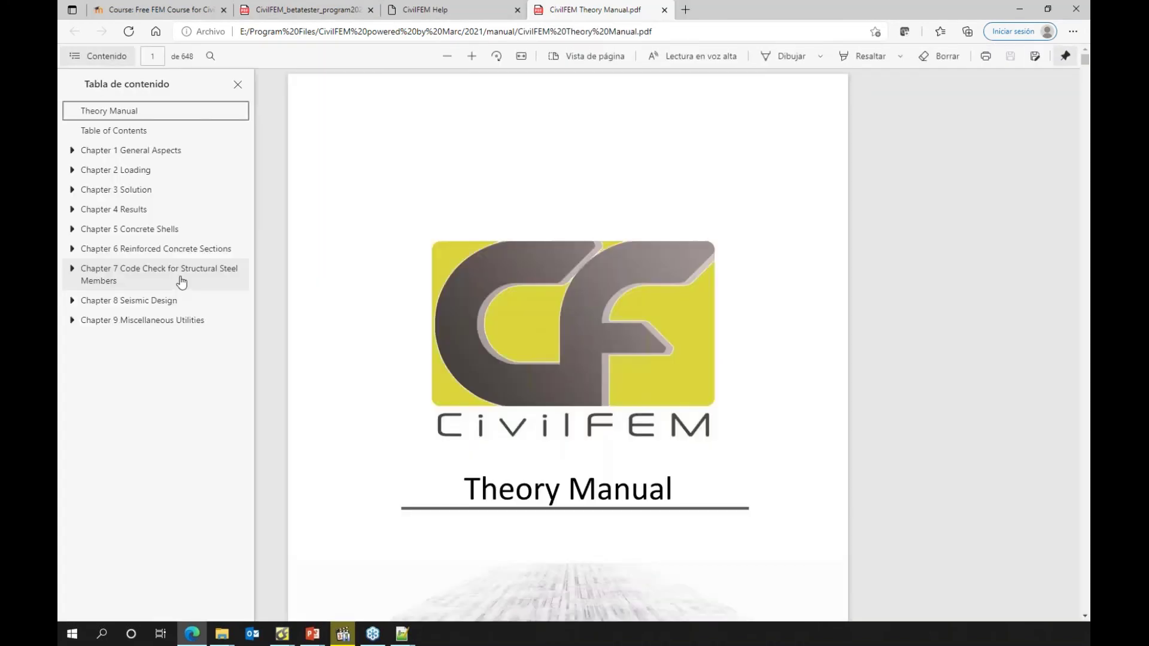
pyautogui.click(180, 322)
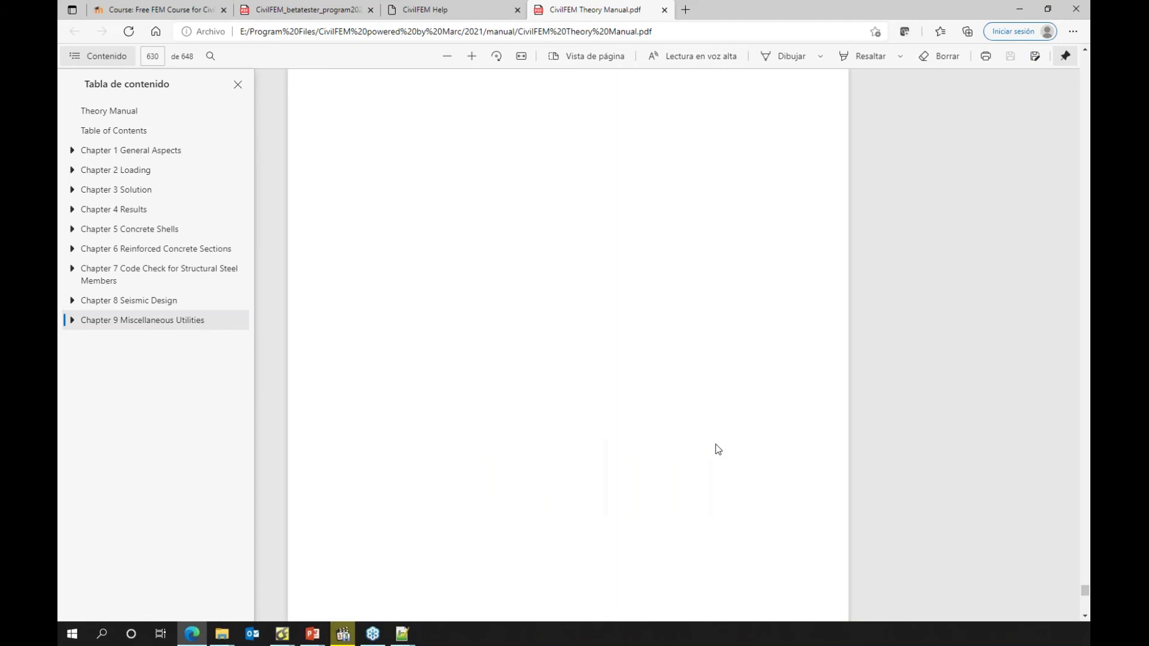
pyautogui.scroll(-6, 718, 449)
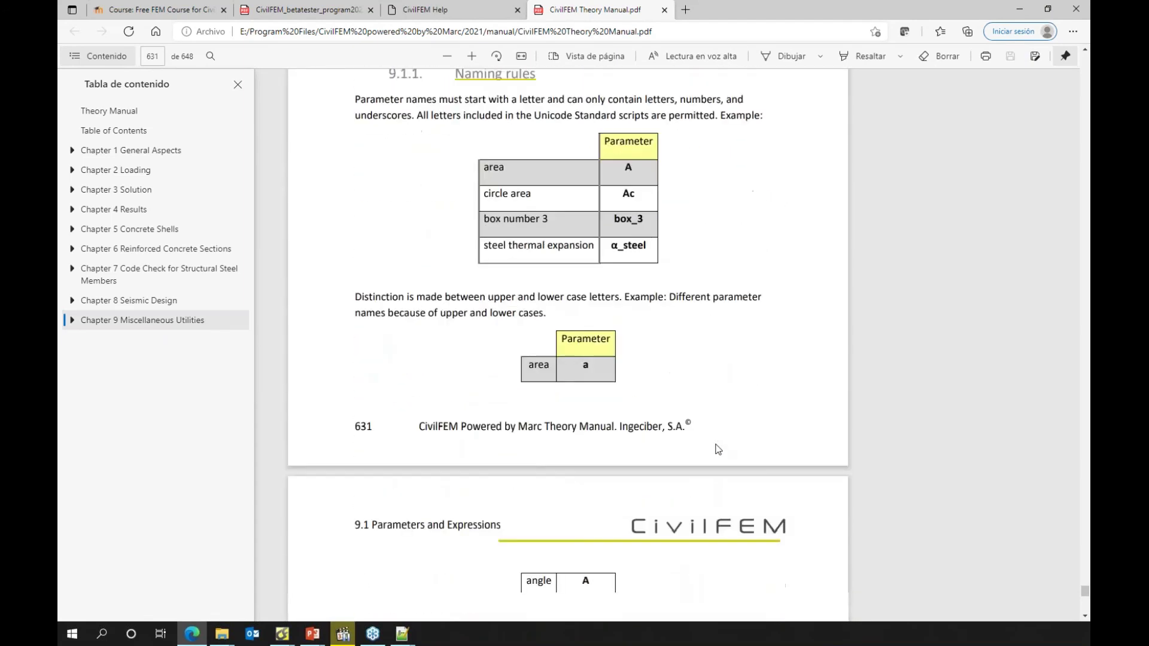
pyautogui.scroll(-18, 718, 449)
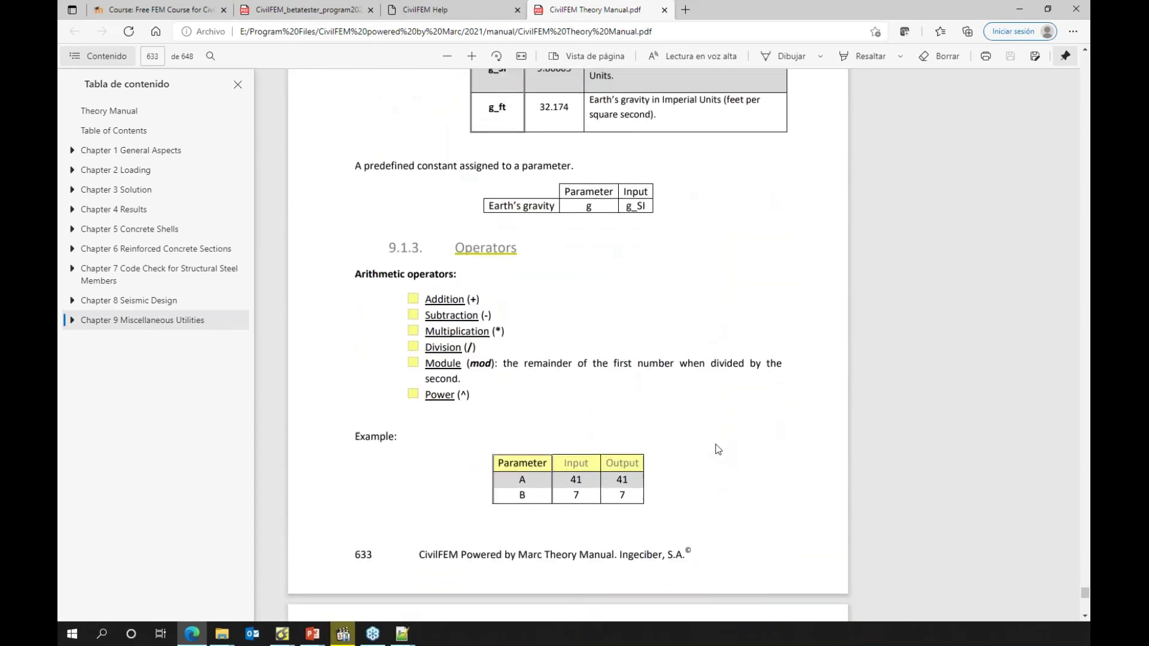
pyautogui.scroll(-9, 718, 449)
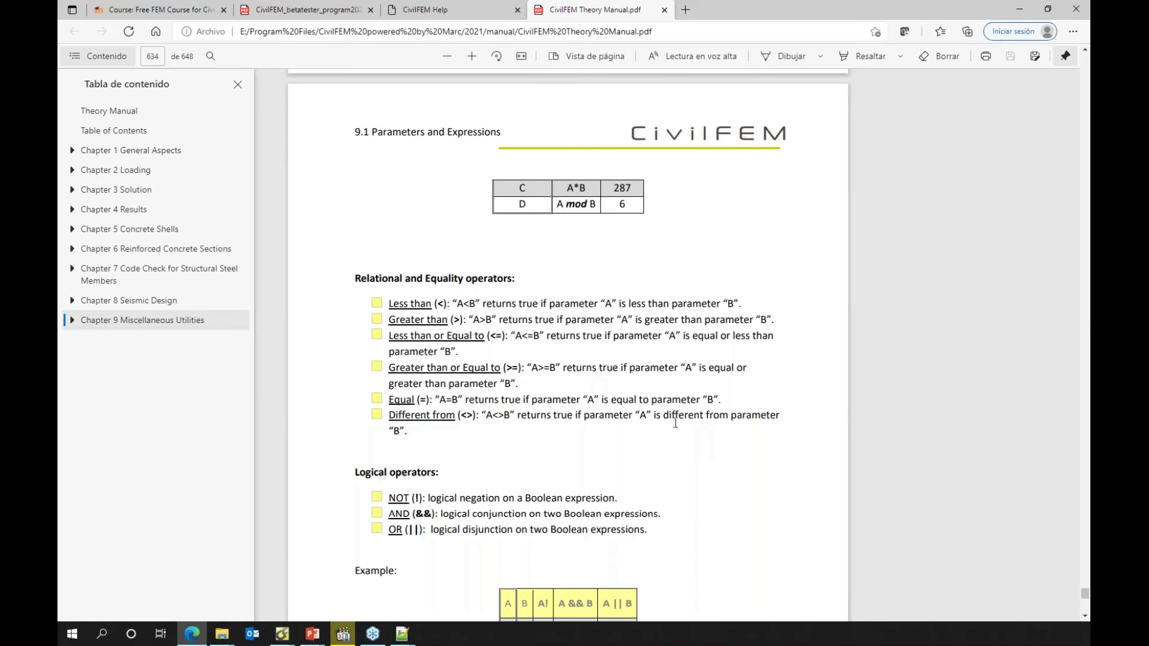
# - Switch to the CivilFEM window with test.cf, maximize it, and examine the cable-stayed bridge model
pyautogui.click(283, 635)
pyautogui.click(233, 576)
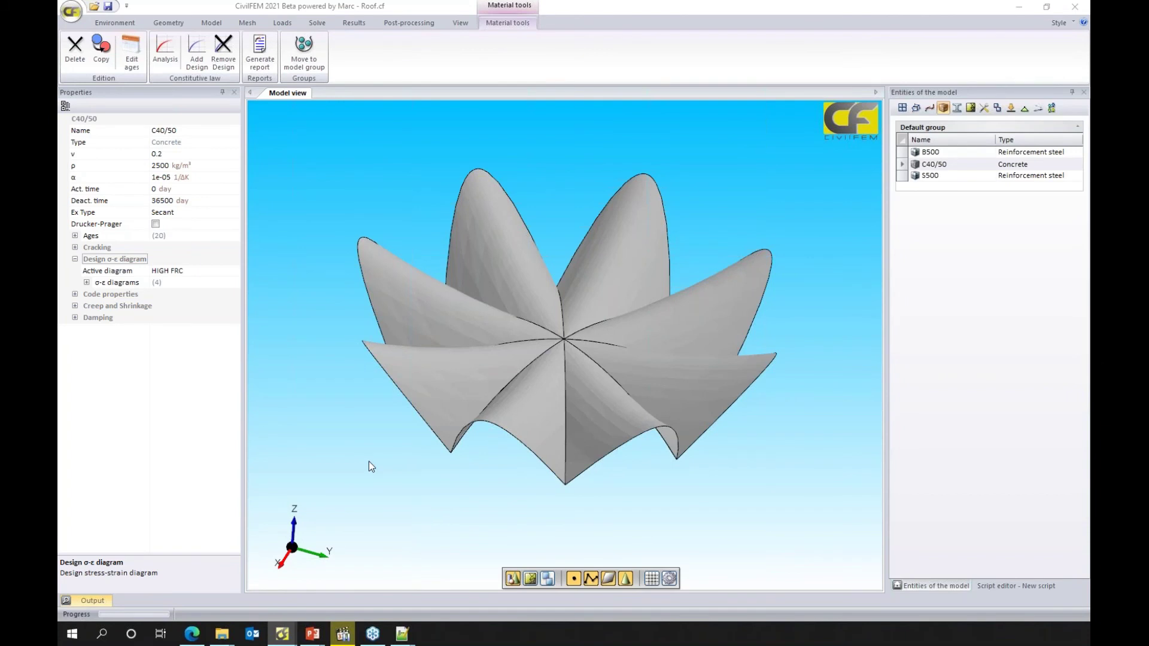
pyautogui.moveTo(59, 83); pyautogui.dragTo(653, 85)
pyautogui.doubleClick(678, 84)
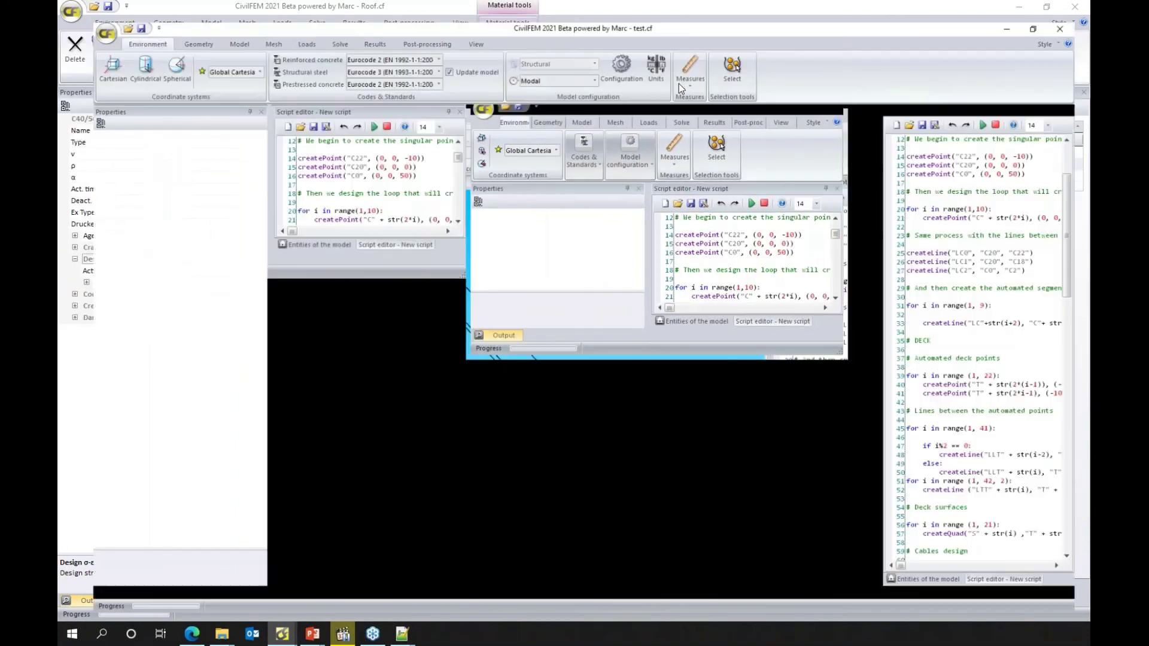
pyautogui.scroll(-4, 534, 405)
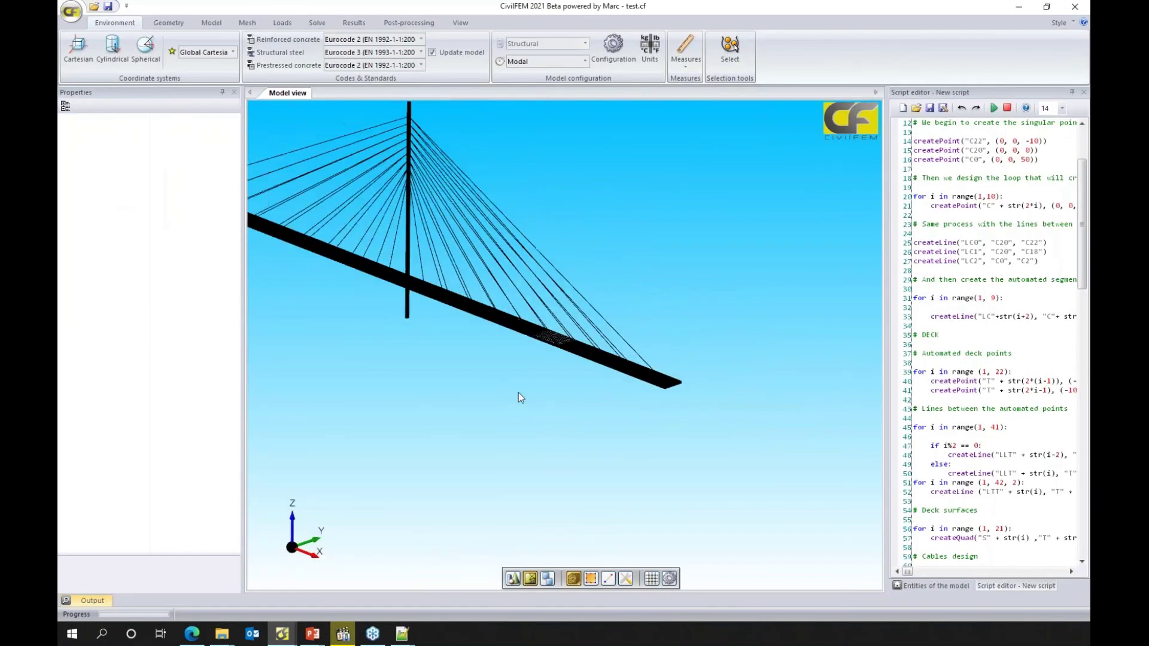
pyautogui.moveTo(518, 393); pyautogui.dragTo(632, 459, button='middle')
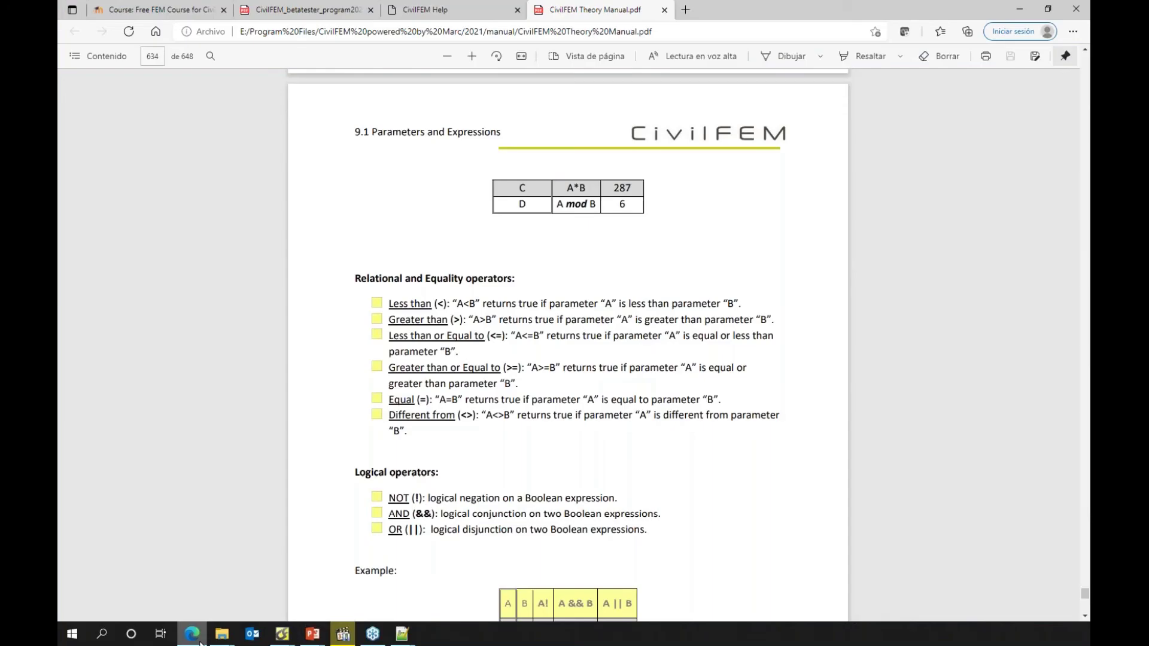
# - Switch to the Free FEM Course page in the browser and find the Cable Stayed Bridge Using Python Script example
pyautogui.click(192, 634)
pyautogui.click(149, 7)
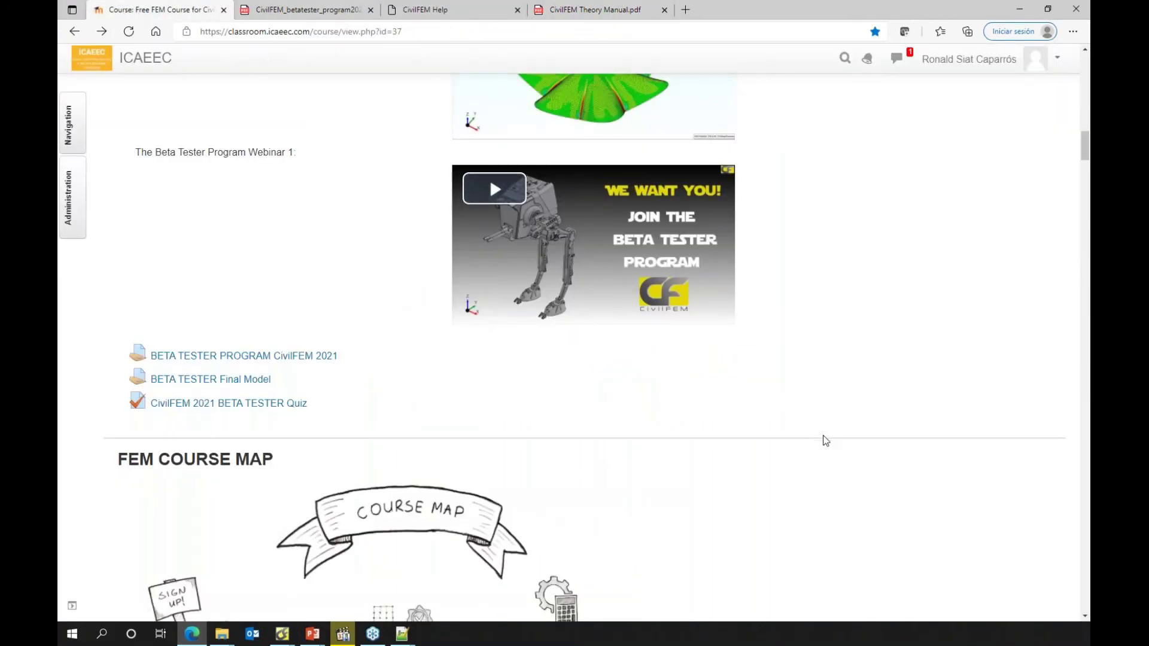
pyautogui.scroll(-15, 824, 441)
pyautogui.scroll(-20, 1071, 297)
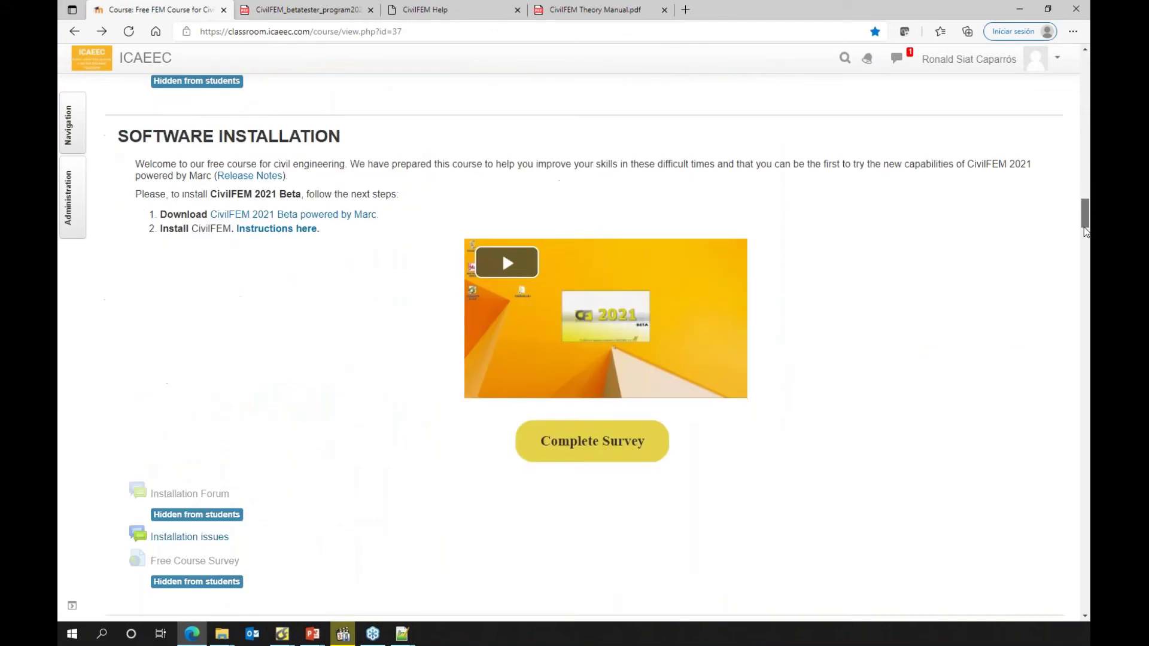
pyautogui.scroll(-20, 1077, 300)
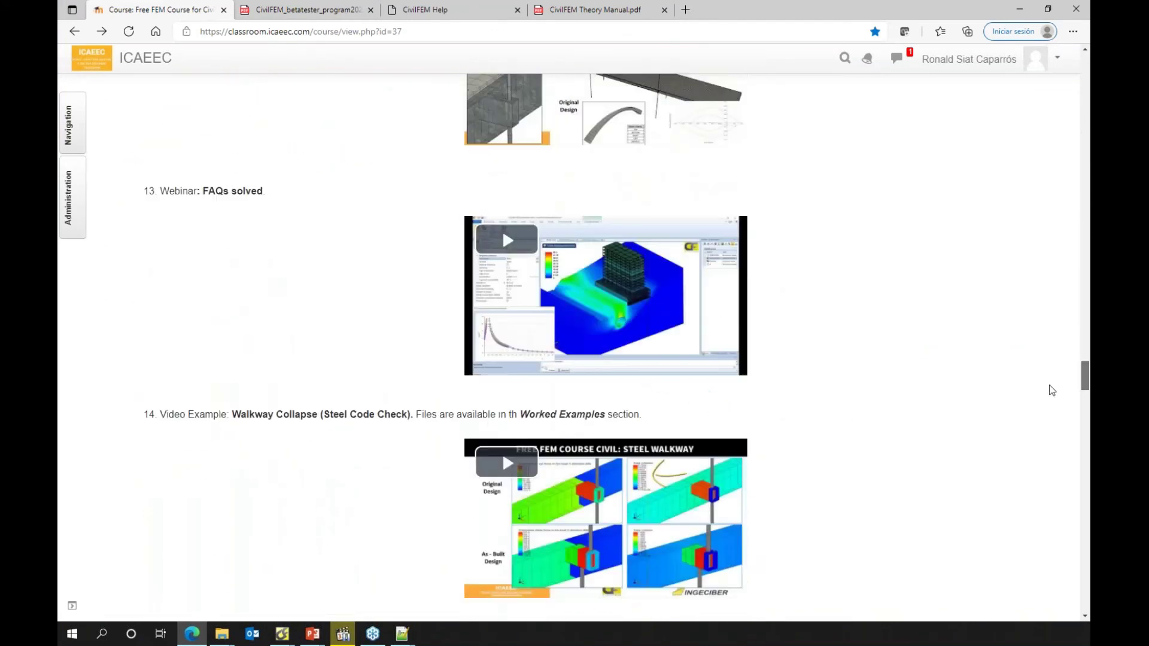
pyautogui.scroll(-20, 1034, 441)
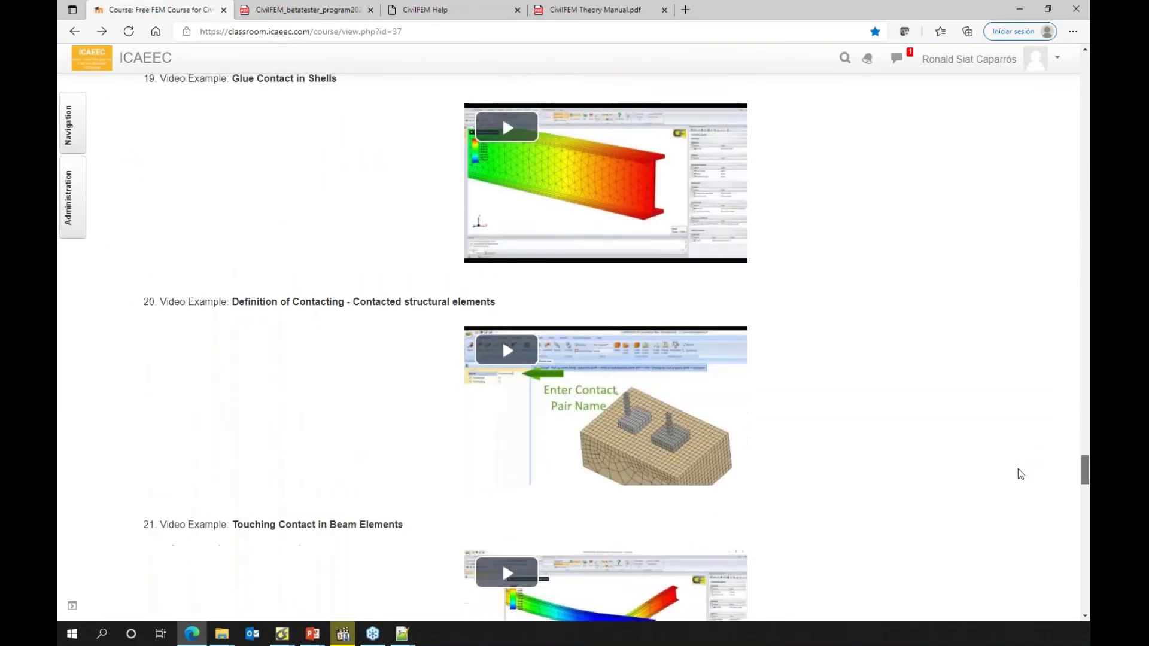
pyautogui.scroll(-7, 1007, 501)
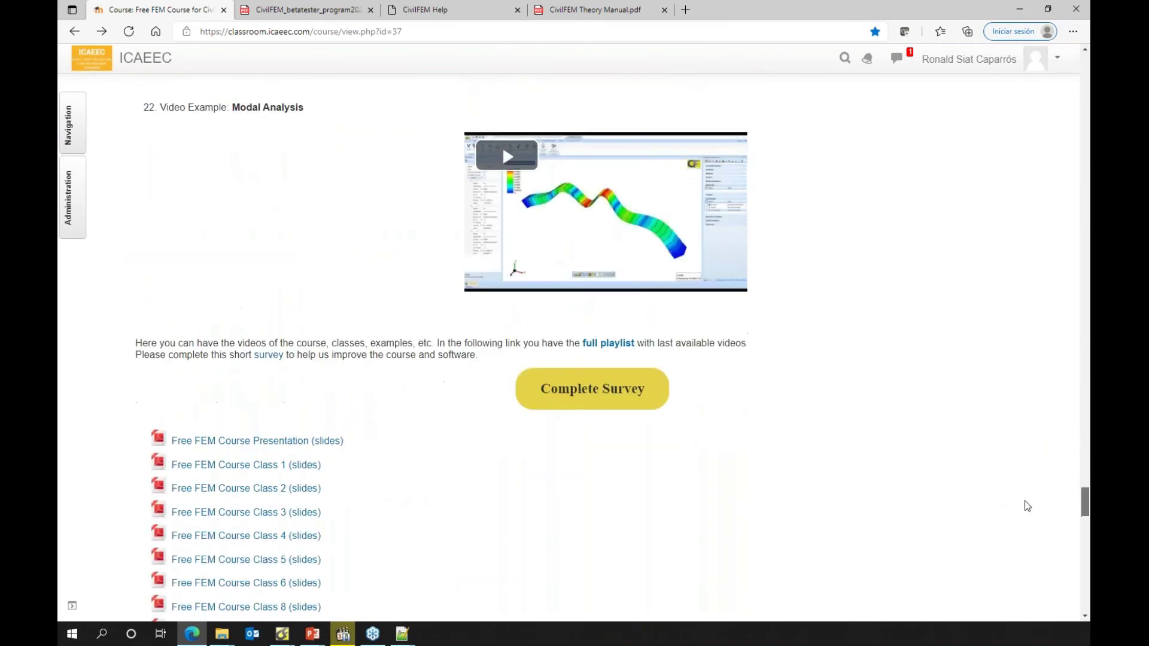
pyautogui.scroll(-10, 1034, 508)
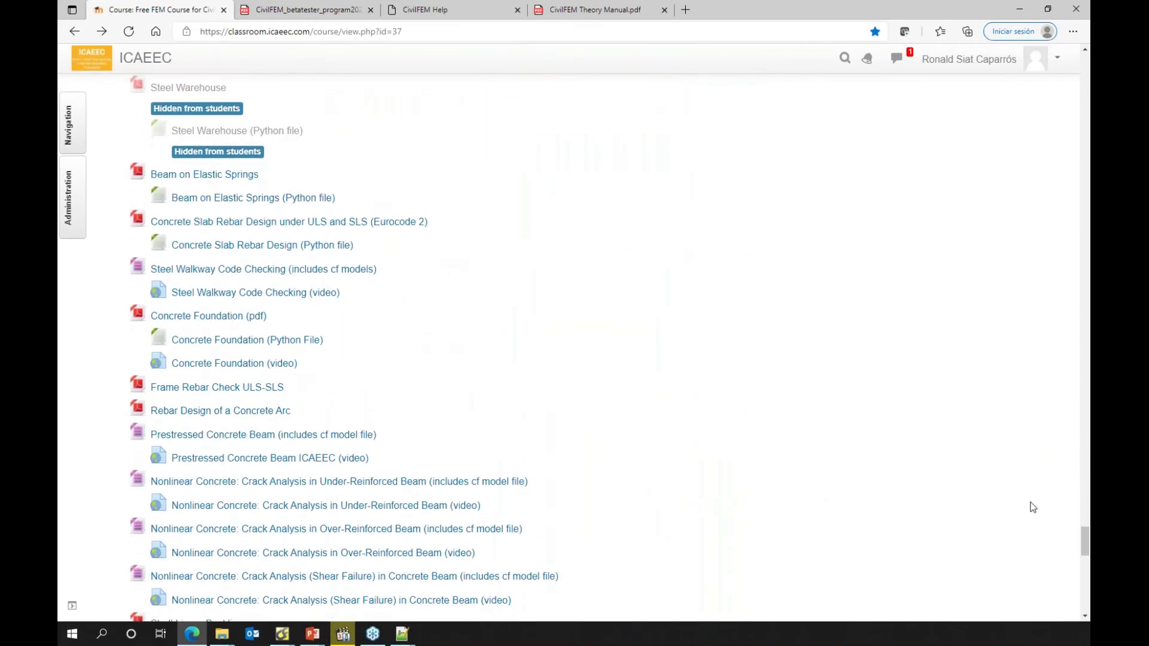
pyautogui.scroll(-3, 1032, 506)
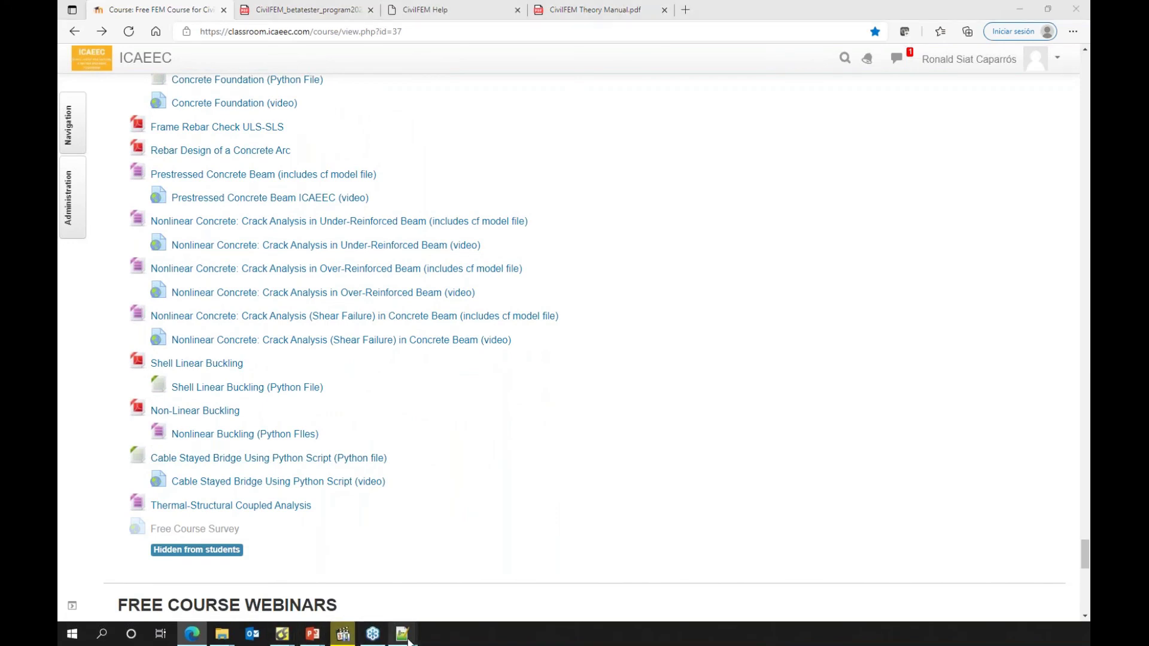
# - Return to CableStayedBridgePython.py in Notepad++ and highlight the loops that create the column points and the automated line segments
pyautogui.moveTo(402, 634)
pyautogui.click(437, 584)
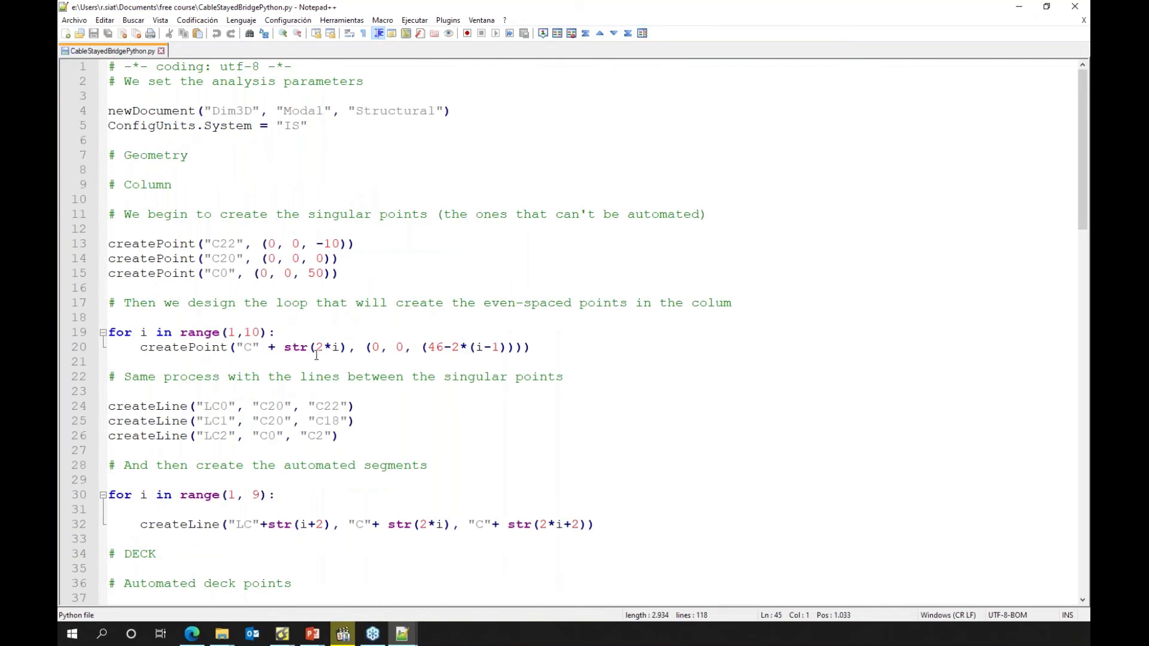
pyautogui.moveTo(539, 353); pyautogui.dragTo(93, 325)
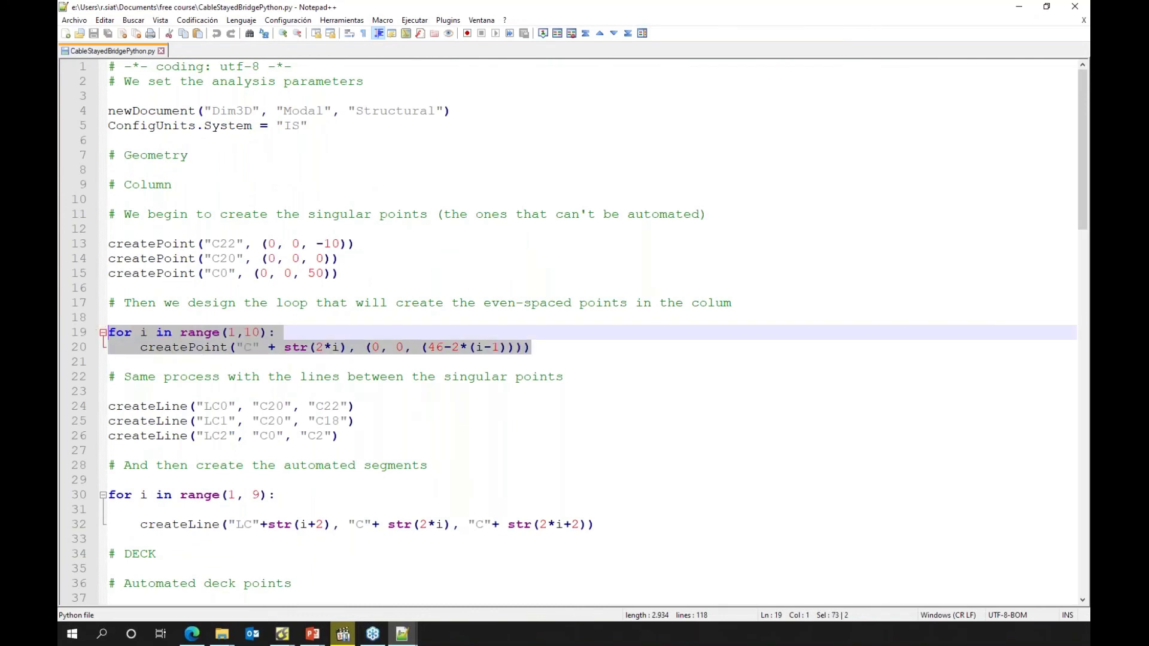
pyautogui.click(167, 360)
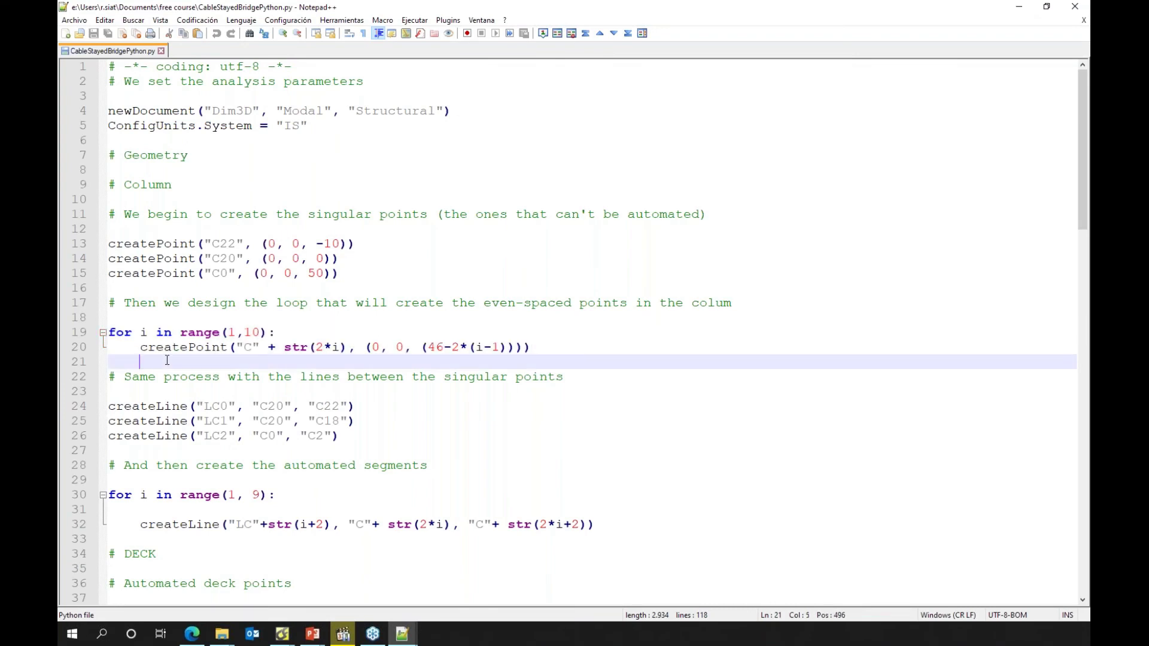
pyautogui.scroll(-3, 167, 360)
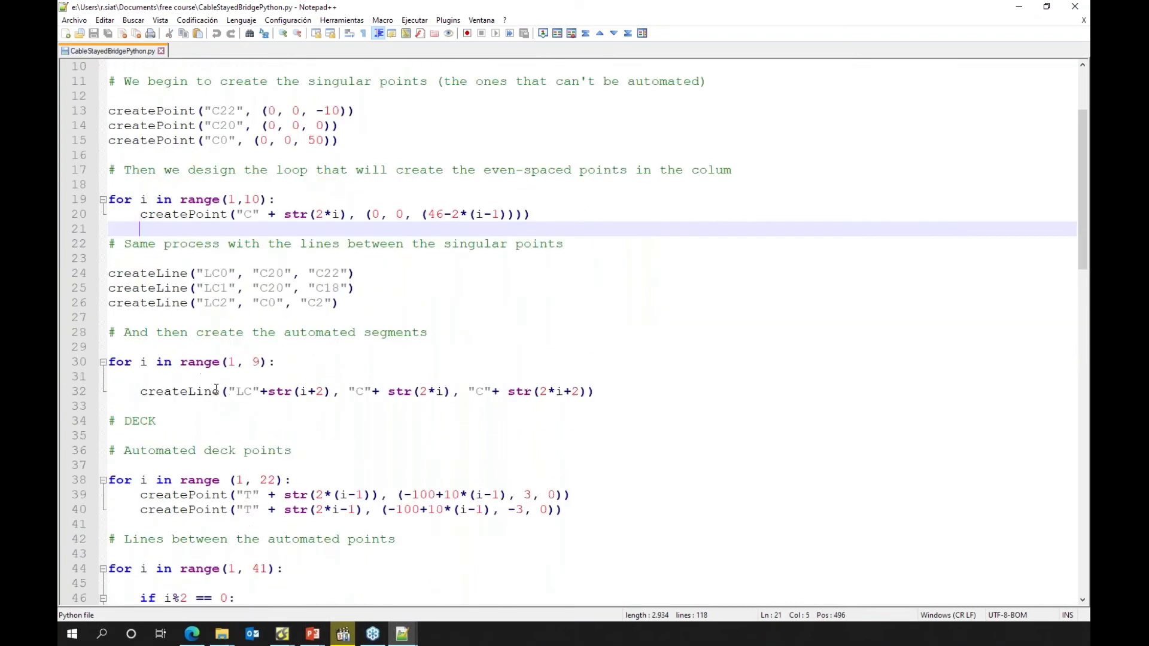
pyautogui.moveTo(633, 392); pyautogui.dragTo(80, 366)
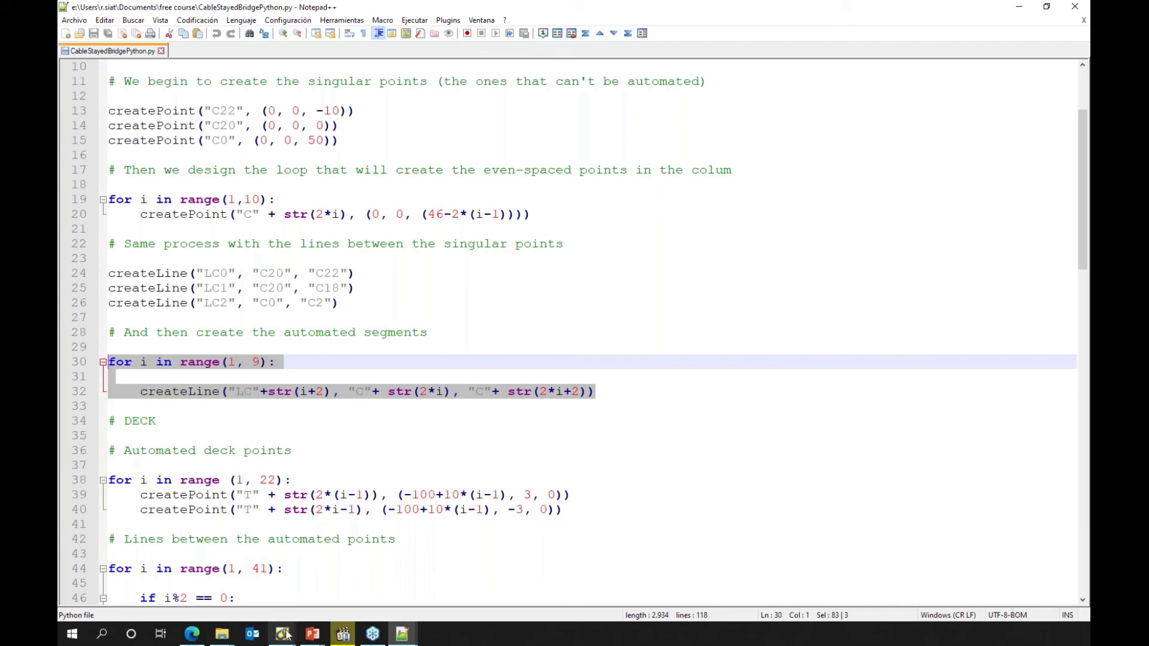
# - Switch to the CivilFEM window with test.cf and examine the column, cables and deck of the bridge model
pyautogui.moveTo(282, 634)
pyautogui.click(338, 597)
pyautogui.scroll(5, 385, 282)
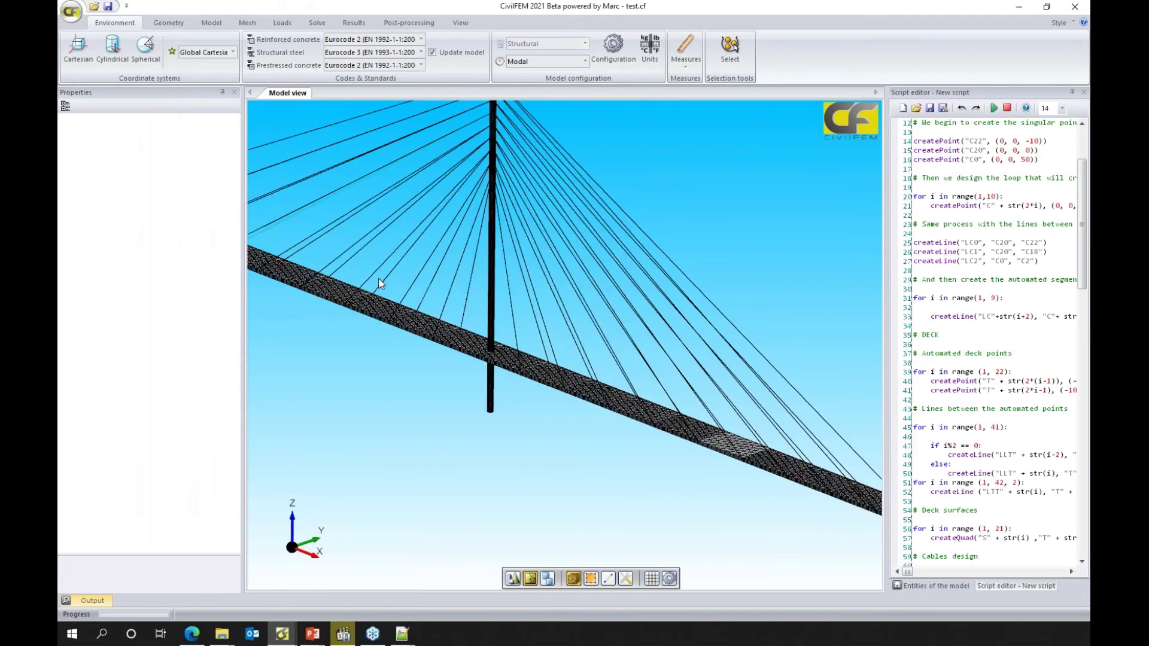
pyautogui.scroll(-3, 534, 423)
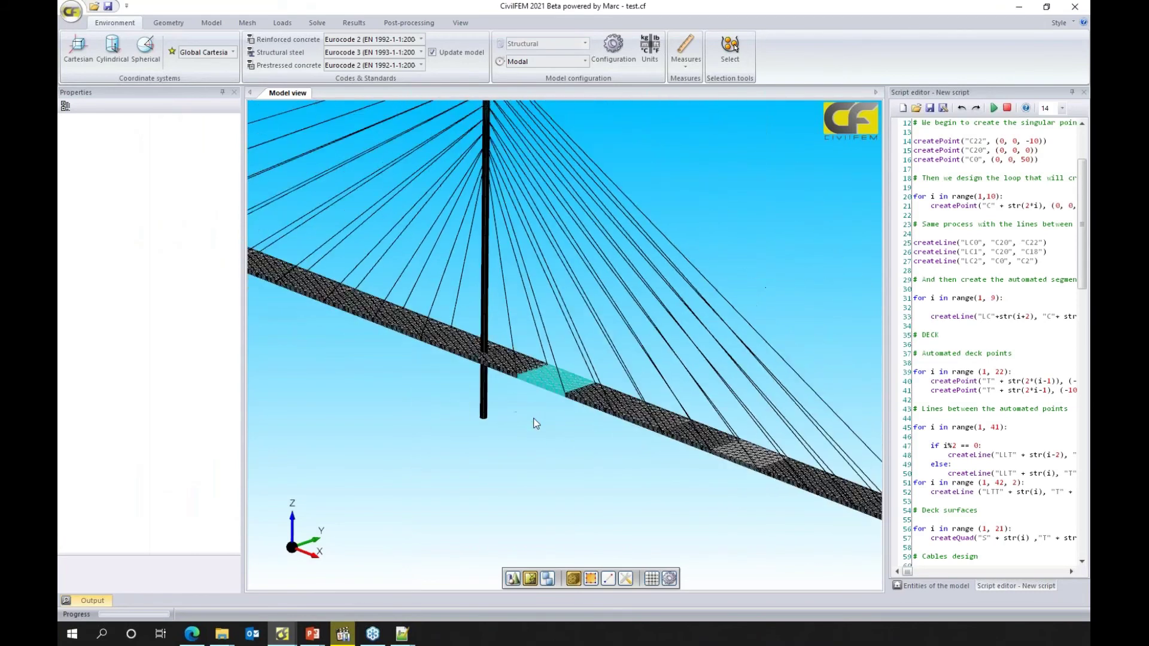
pyautogui.moveTo(535, 426); pyautogui.dragTo(424, 391, button='middle')
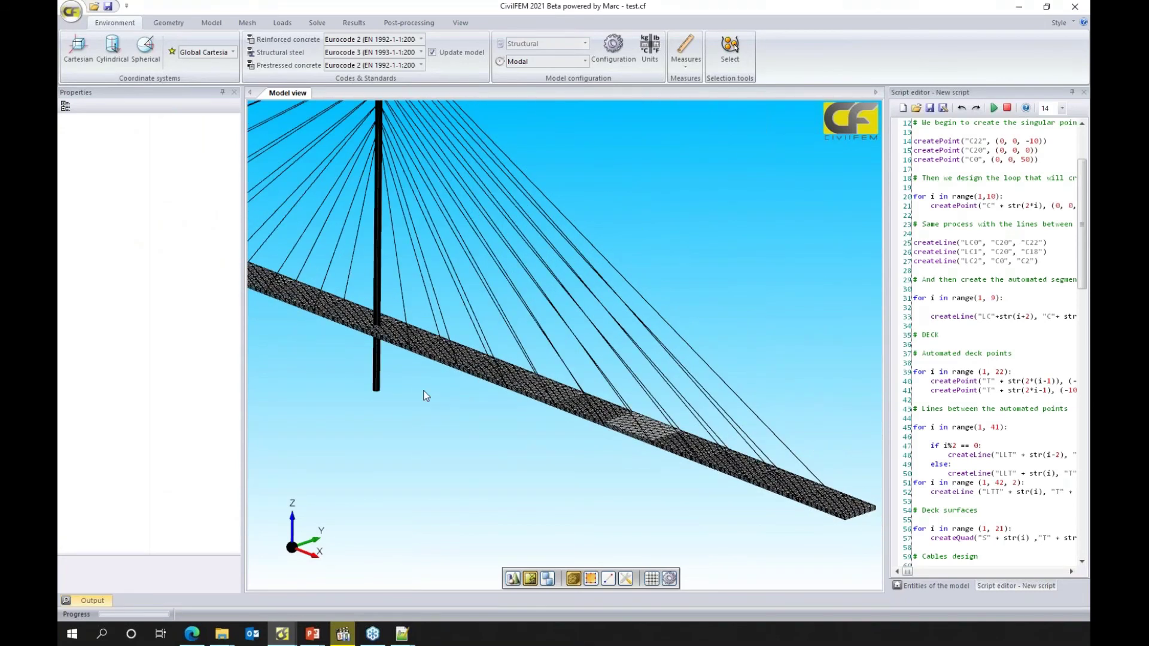
# - Return to CableStayedBridgePython.py in Notepad++, read through the deck and cable code, and highlight createConcreteMat under Material and sections
pyautogui.hotkey('alt', 'Tab')
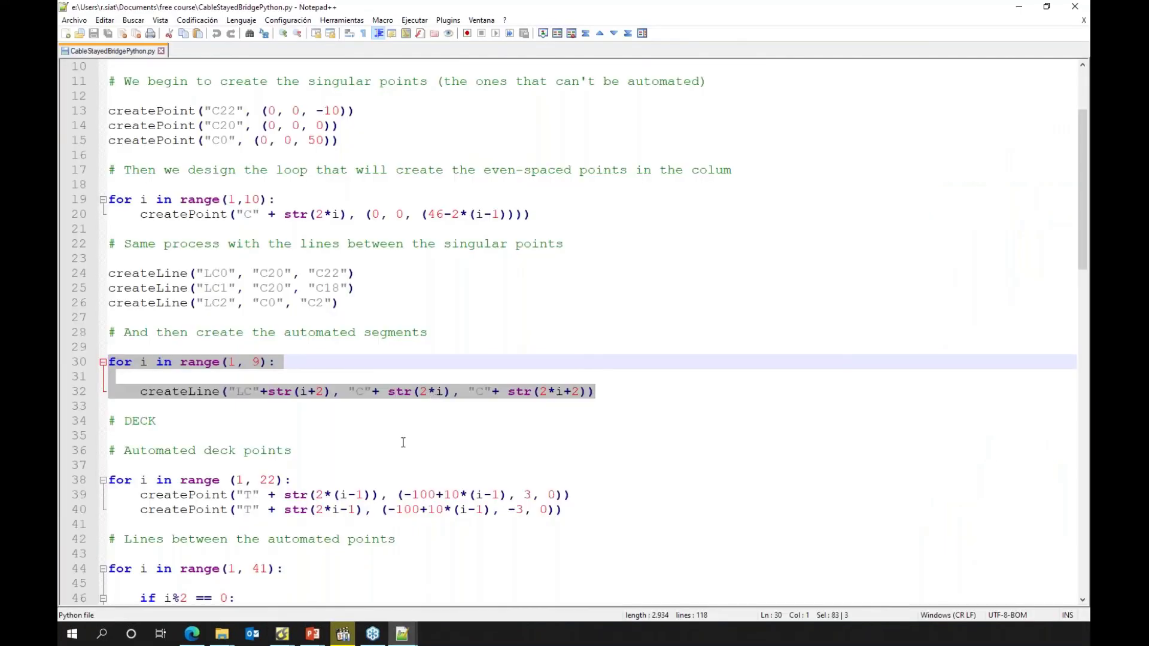
pyautogui.scroll(-12, 403, 442)
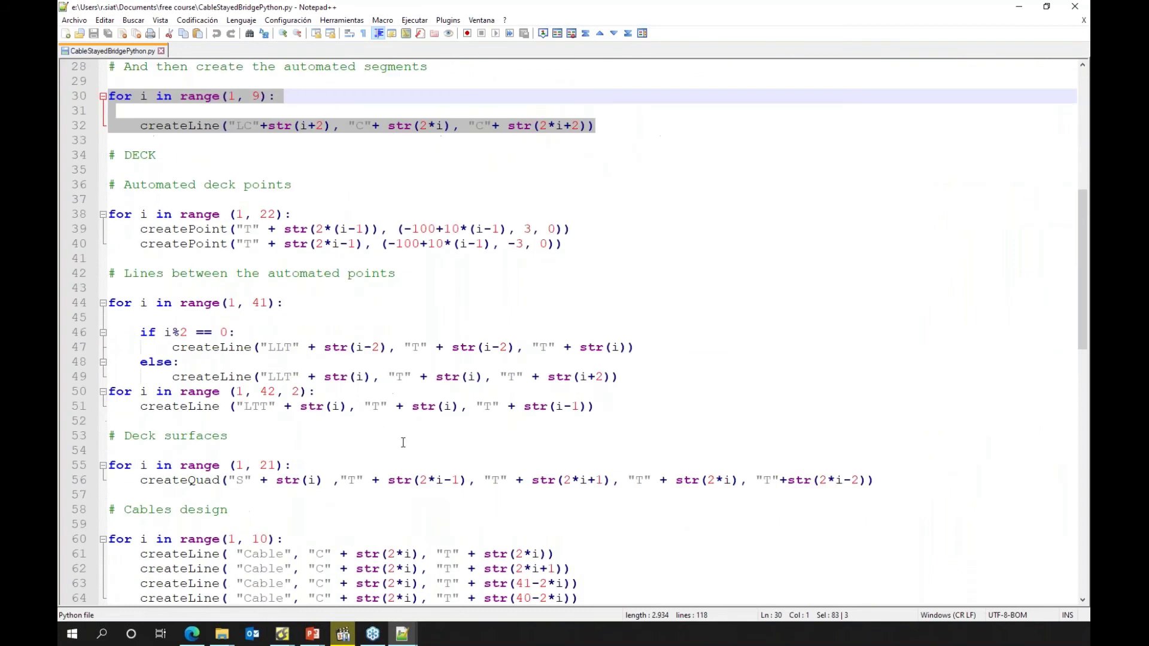
pyautogui.scroll(-1, 403, 442)
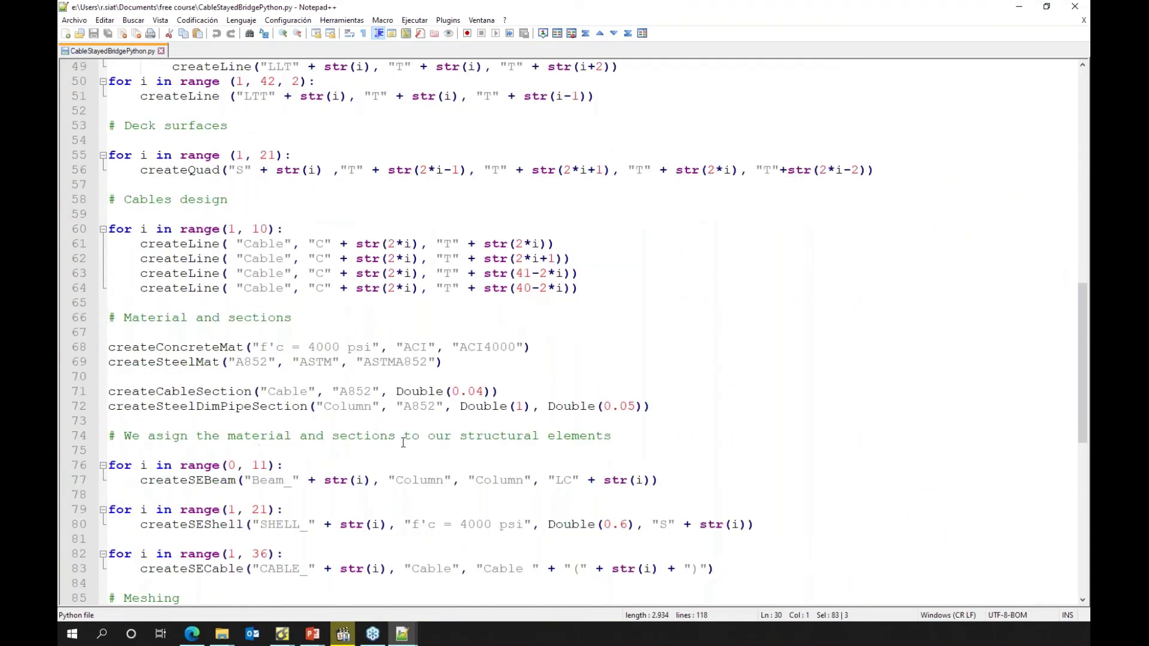
pyautogui.keyDown('ctrl'); pyautogui.scroll(2, 200, 348); pyautogui.keyUp('ctrl')
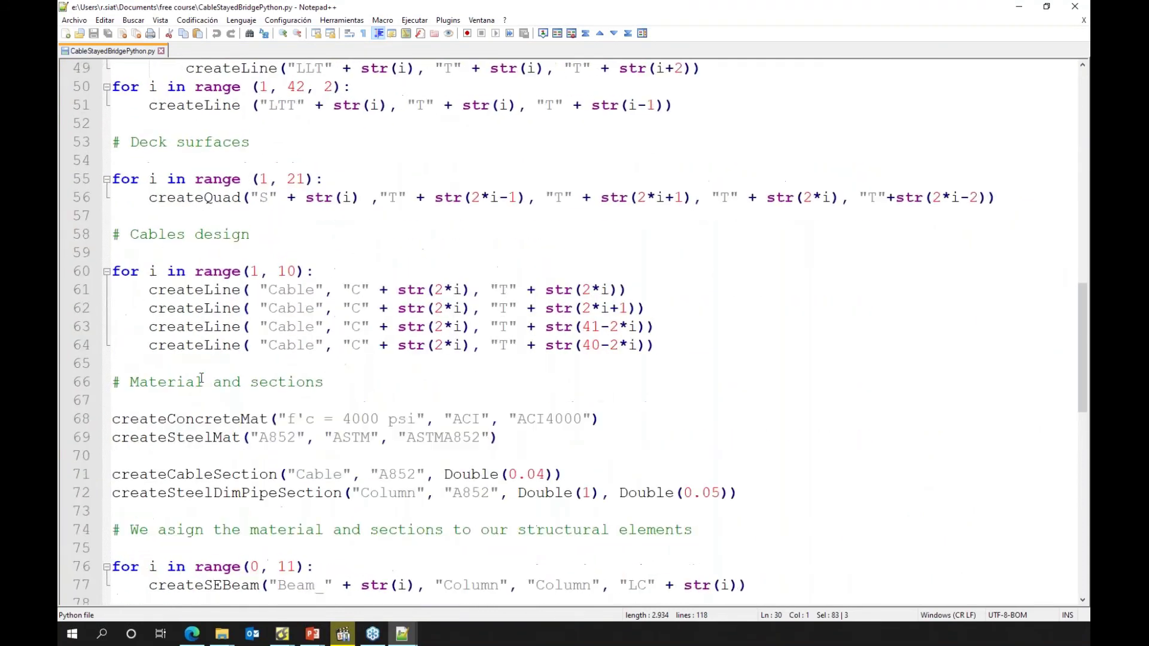
pyautogui.doubleClick(197, 420)
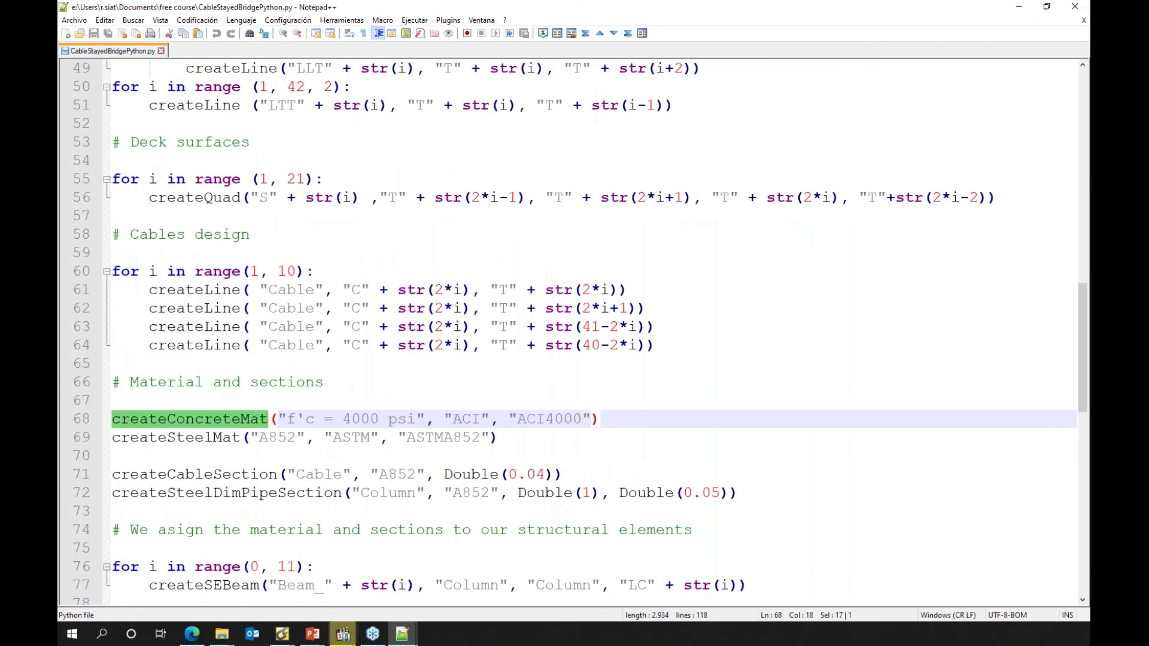
# - Switch to test.cf in CivilFEM, list the model's materials, and show the tools for creating materials and cross sections
pyautogui.click(285, 638)
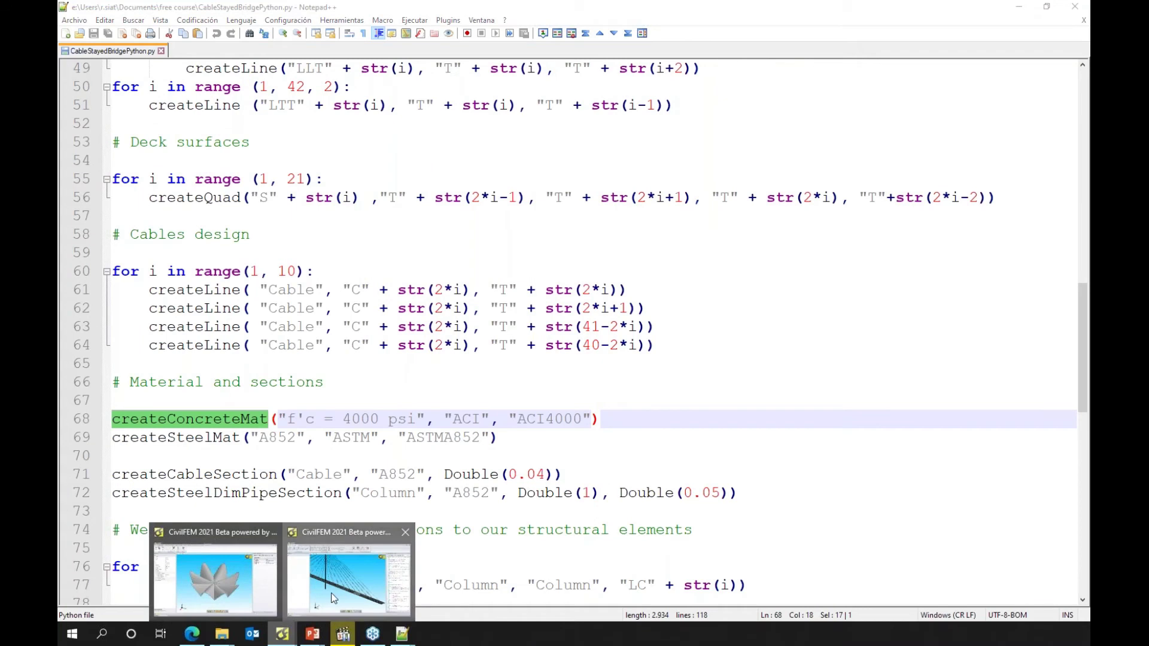
pyautogui.click(349, 578)
pyautogui.click(937, 587)
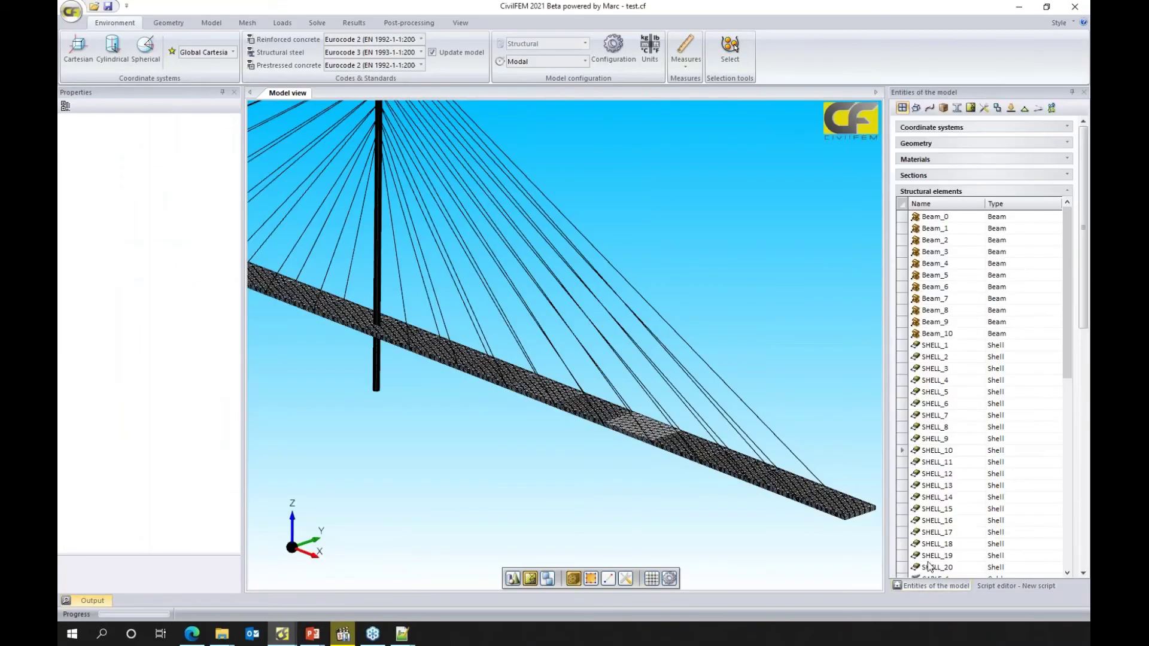
pyautogui.click(923, 165)
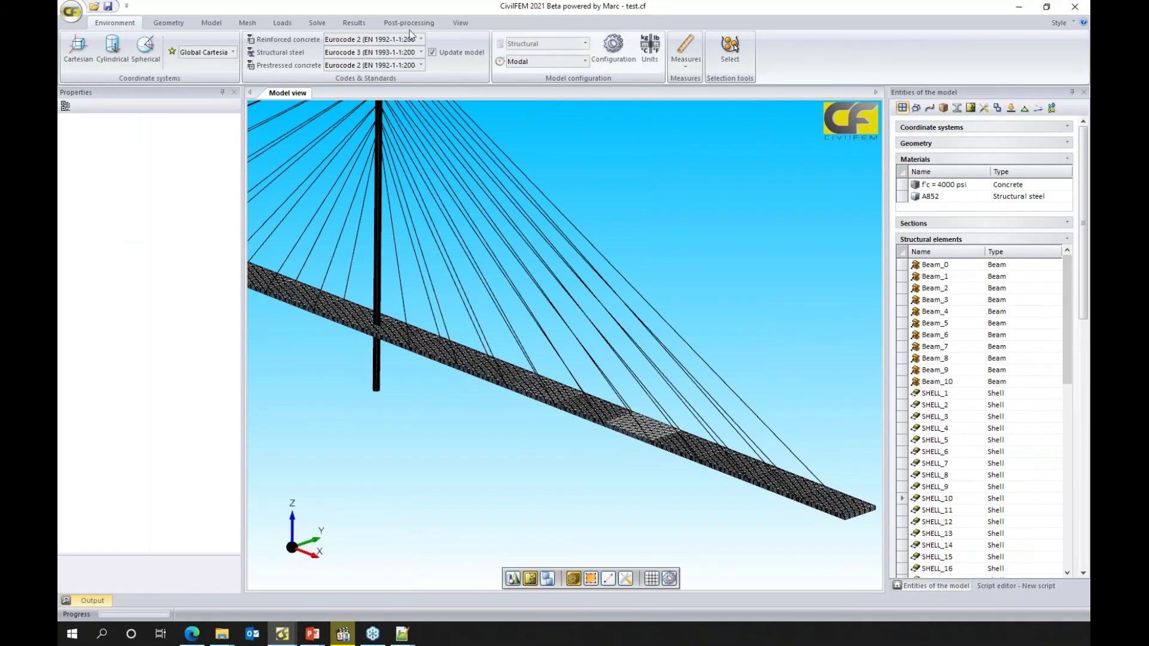
pyautogui.click(217, 24)
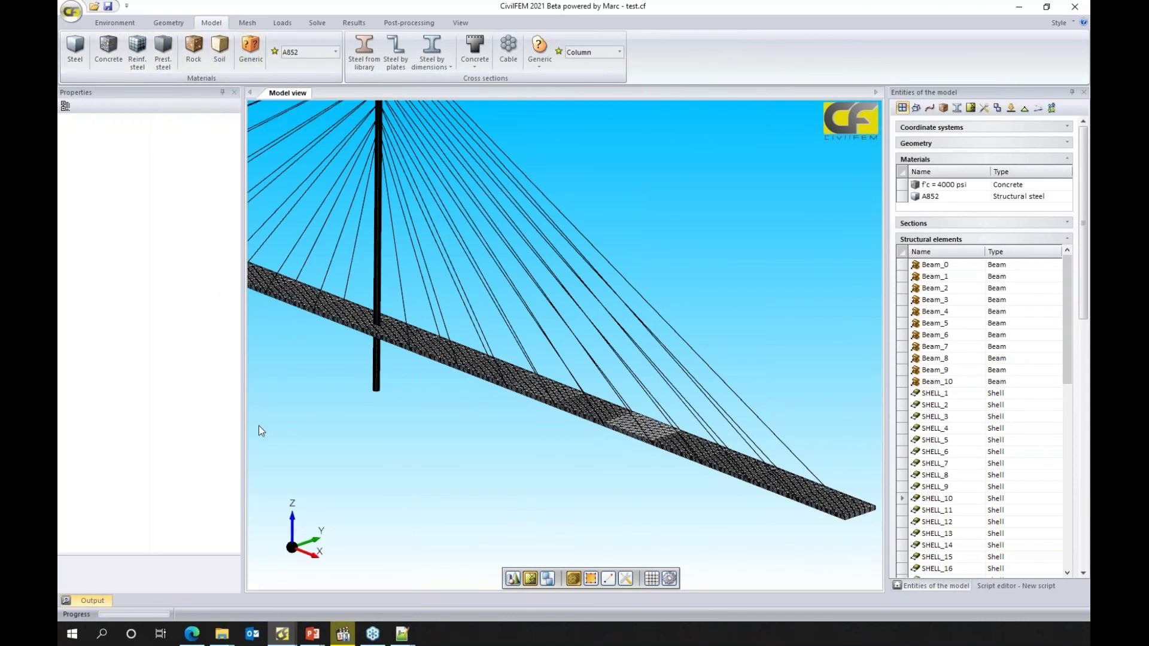
# - Return to CableStayedBridgePython.py in Notepad++, review the structural element loops, and highlight the mergeAllNodes command under Meshing
pyautogui.moveTo(402, 636)
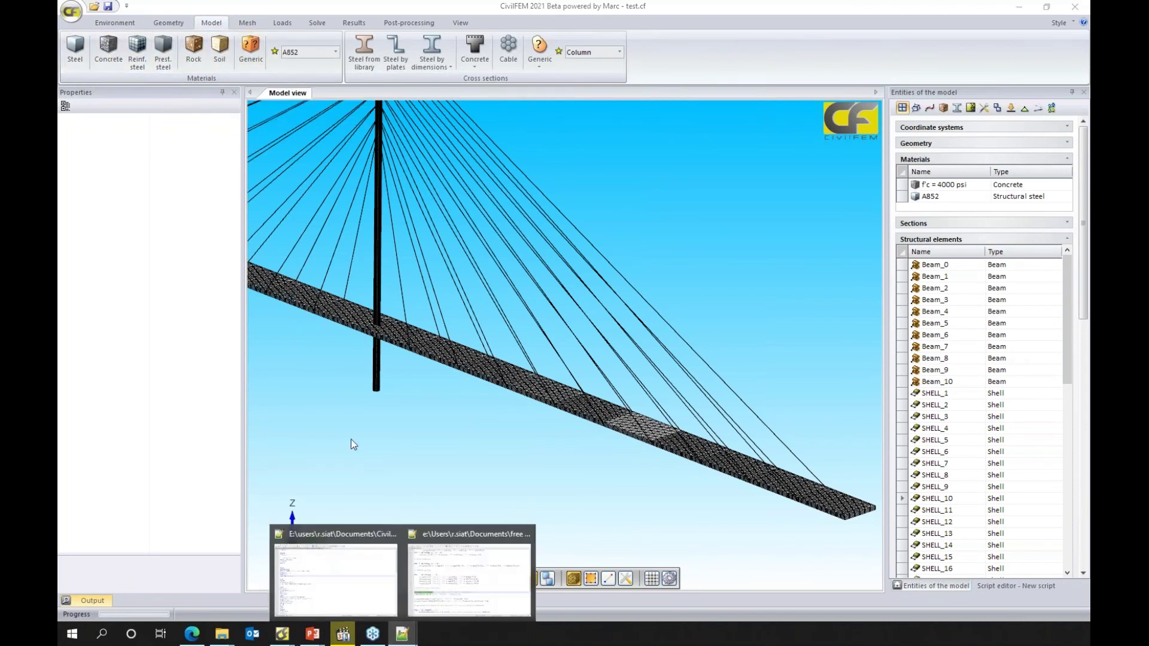
pyautogui.click(473, 575)
pyautogui.scroll(-2, 409, 487)
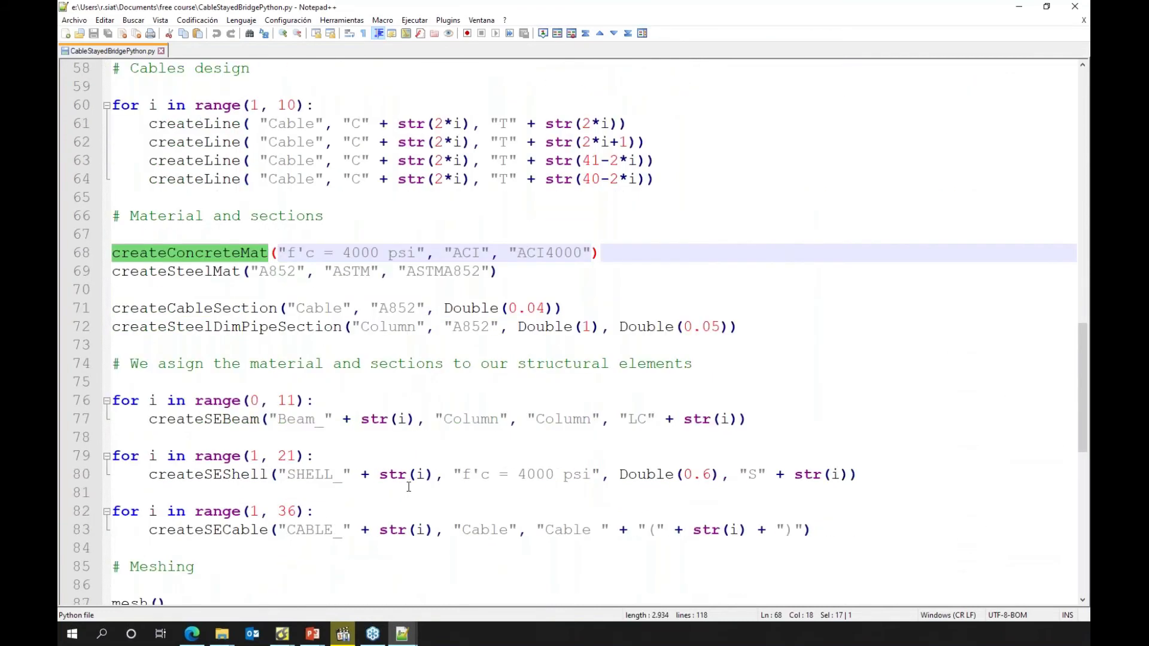
pyautogui.scroll(-3, 409, 488)
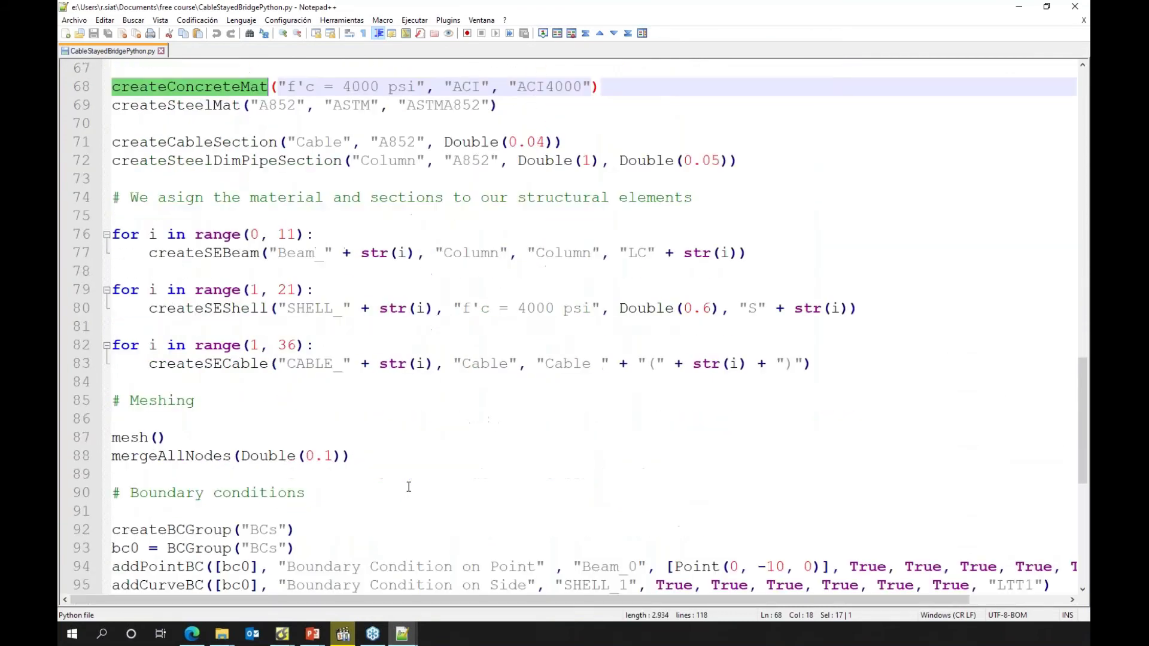
pyautogui.click(131, 442)
pyautogui.keyDown('ctrl'); pyautogui.scroll(1, 131, 442); pyautogui.keyUp('ctrl')
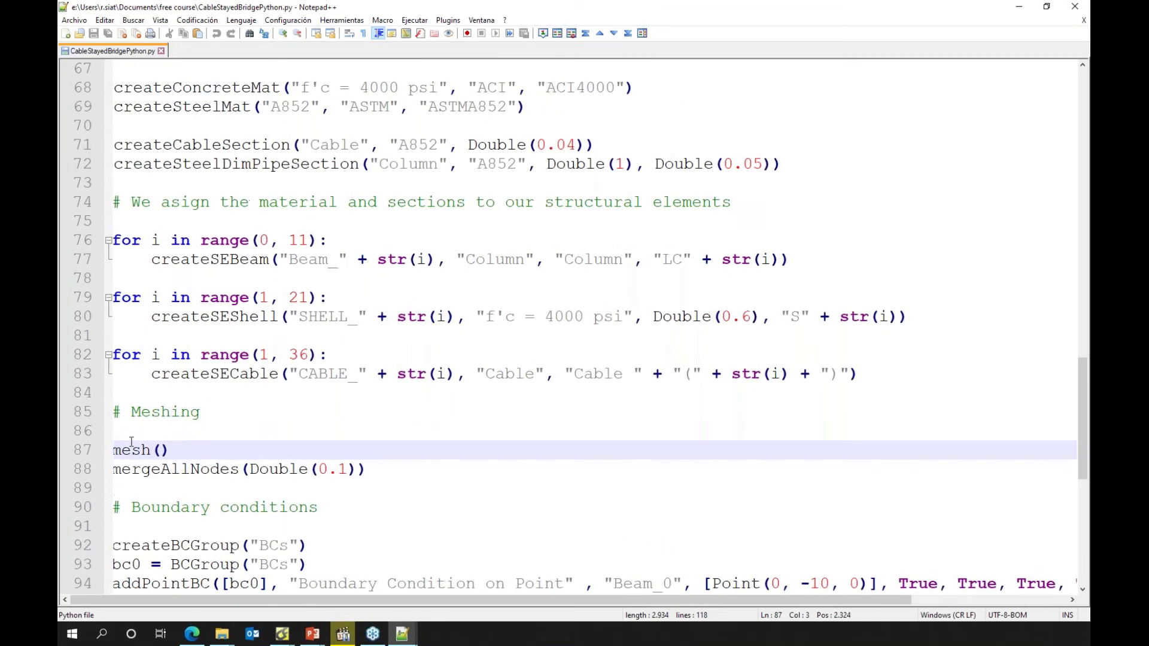
pyautogui.doubleClick(187, 456)
# - Highlight the boundary condition lines and the load case lines in the script, and read on to the solve command
pyautogui.scroll(-5, 202, 473)
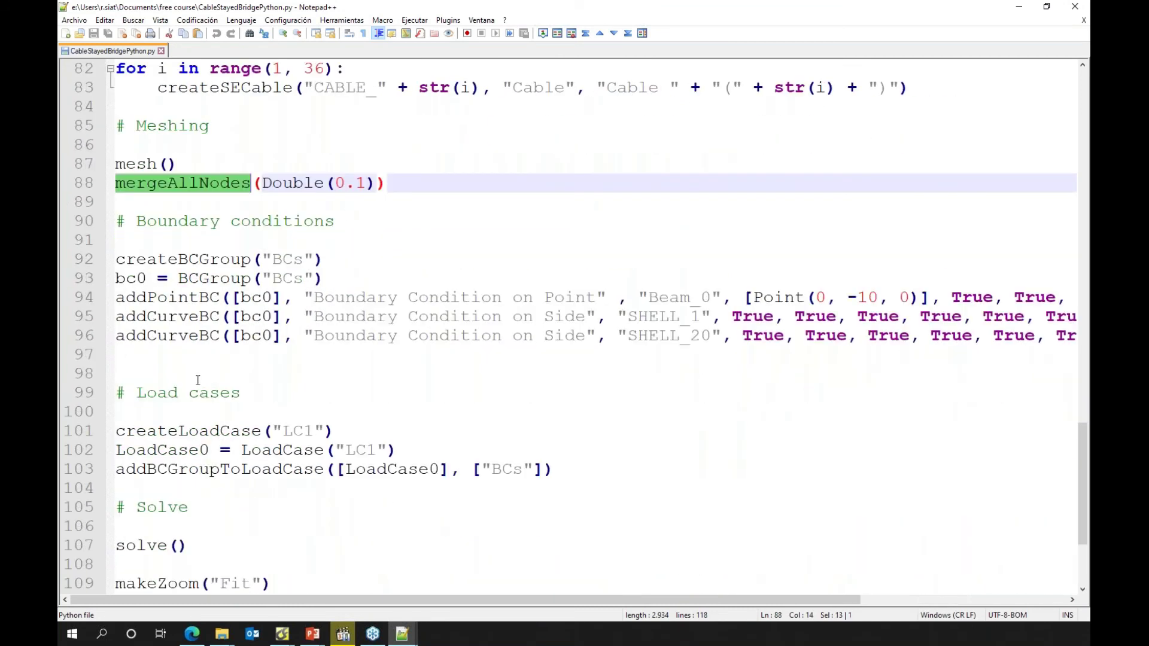
pyautogui.moveTo(197, 381); pyautogui.dragTo(93, 278)
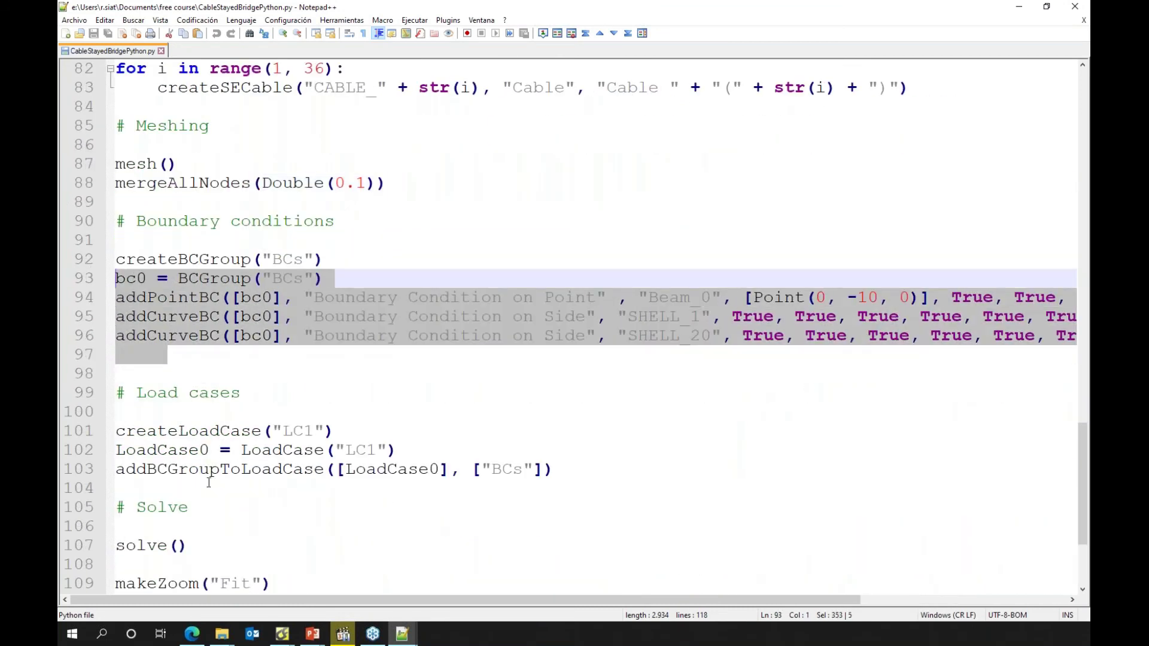
pyautogui.moveTo(209, 483); pyautogui.dragTo(125, 431)
pyautogui.scroll(-2, 173, 470)
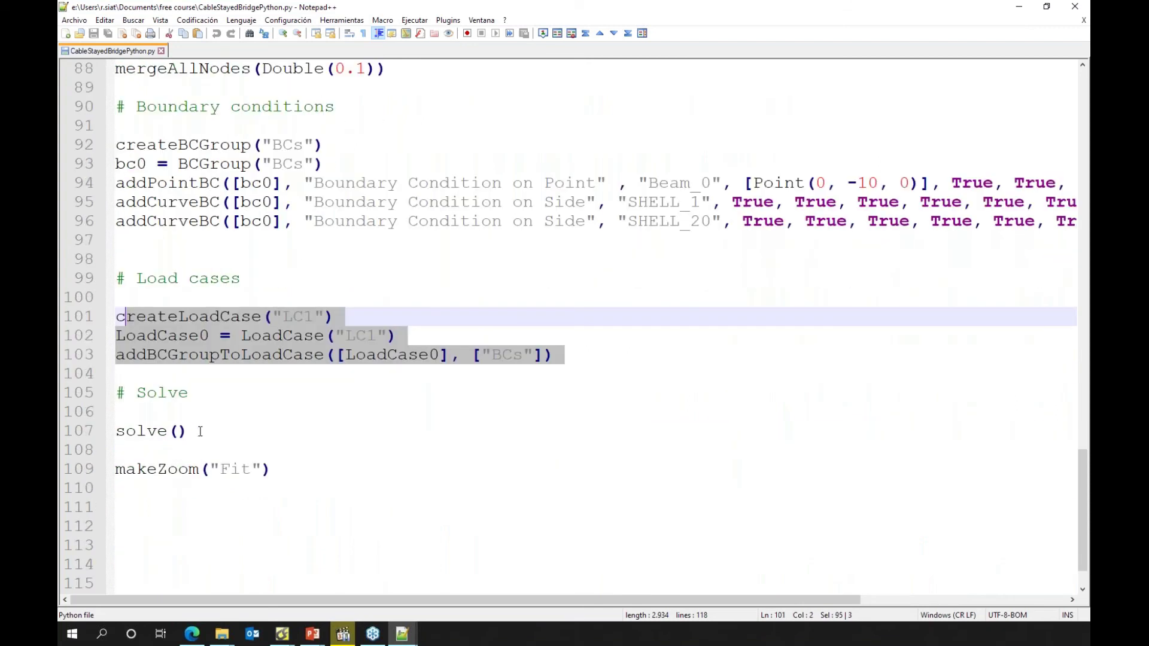
# - Switch to test.cf in CivilFEM and show the beginning of the Python script in the script editor
pyautogui.moveTo(282, 634)
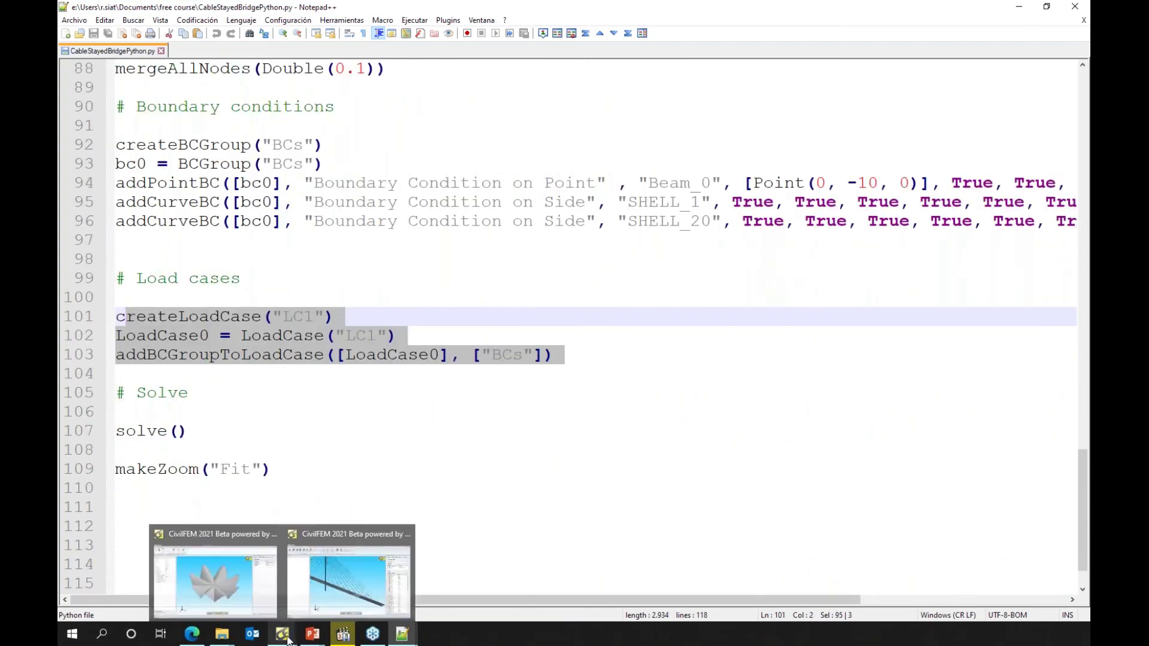
pyautogui.click(396, 568)
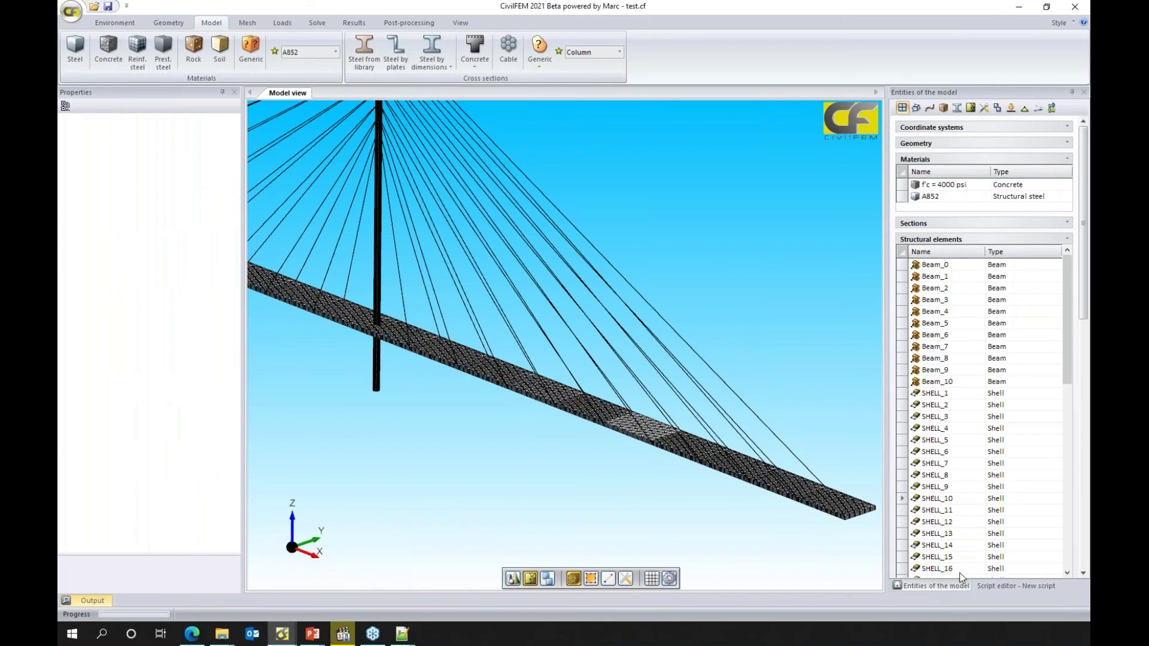
pyautogui.click(1004, 587)
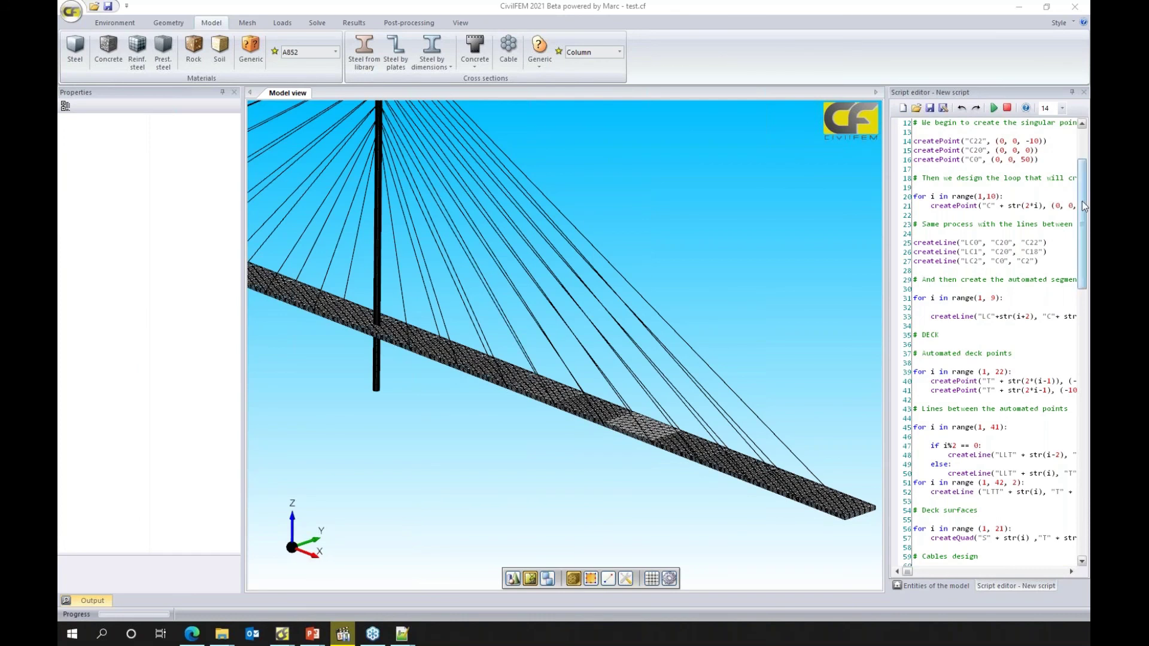
pyautogui.moveTo(1083, 208); pyautogui.dragTo(1083, 171)
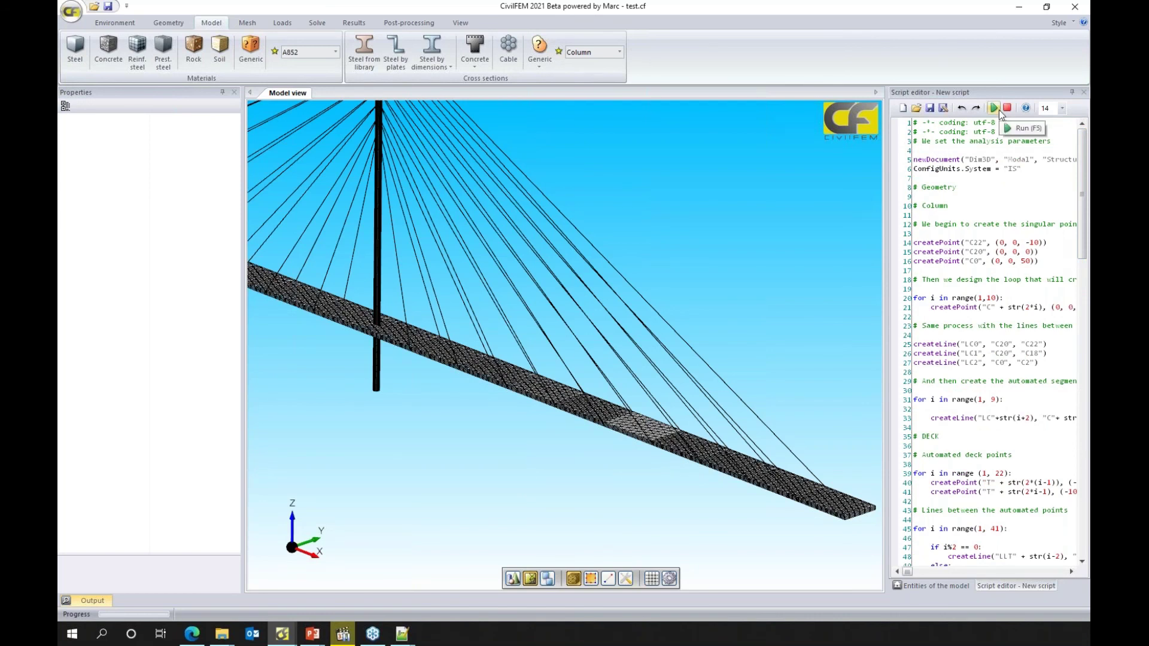
pyautogui.click(93, 603)
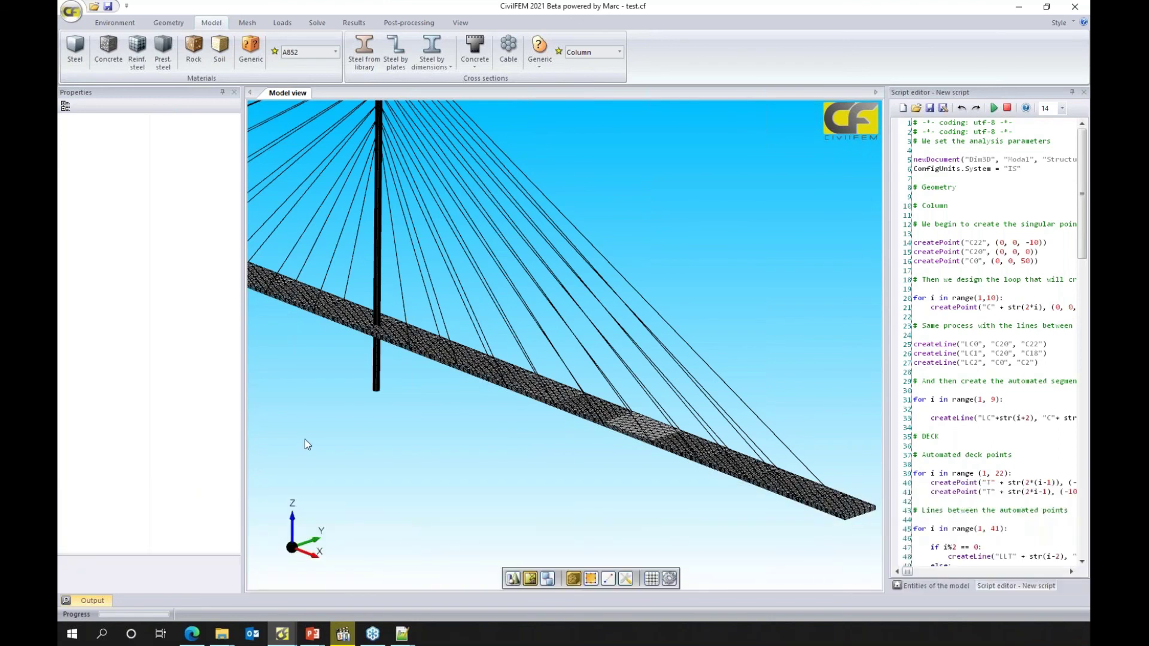
# - Display the properties of load case LC1 and check the model's analysis configuration
pyautogui.click(922, 586)
pyautogui.click(1052, 108)
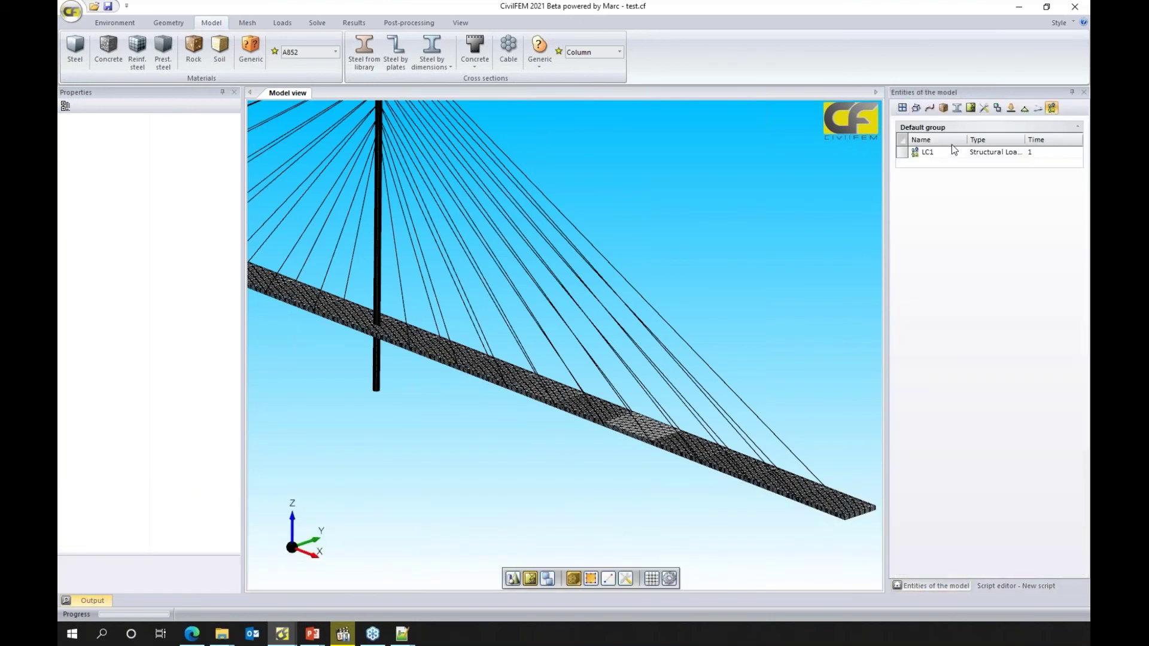
pyautogui.click(924, 152)
pyautogui.click(117, 23)
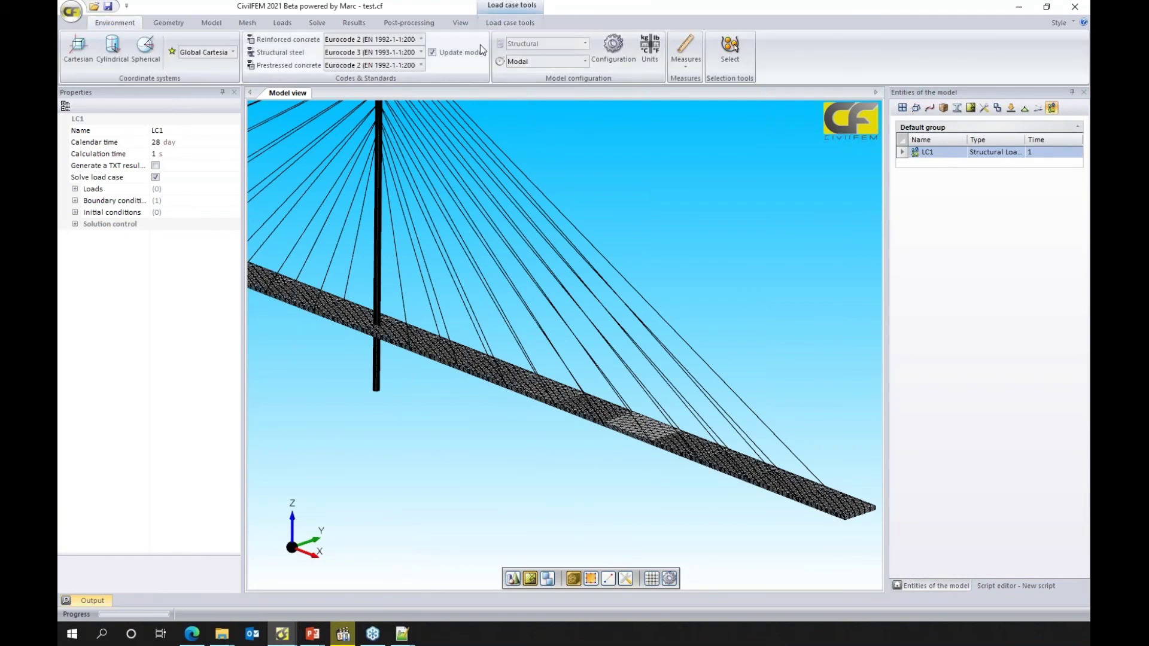
# - Plot the X-component of displacement from LC1_1.rcf on the deformed shape of the bridge
pyautogui.click(360, 24)
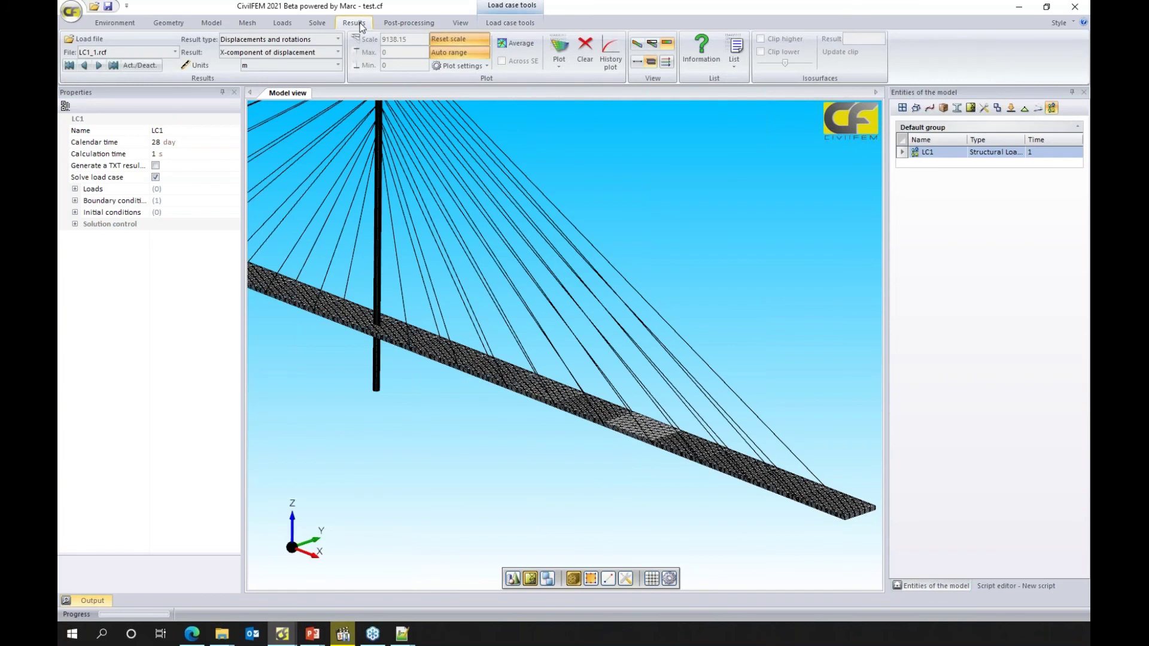
pyautogui.click(637, 43)
pyautogui.click(570, 56)
pyautogui.click(562, 93)
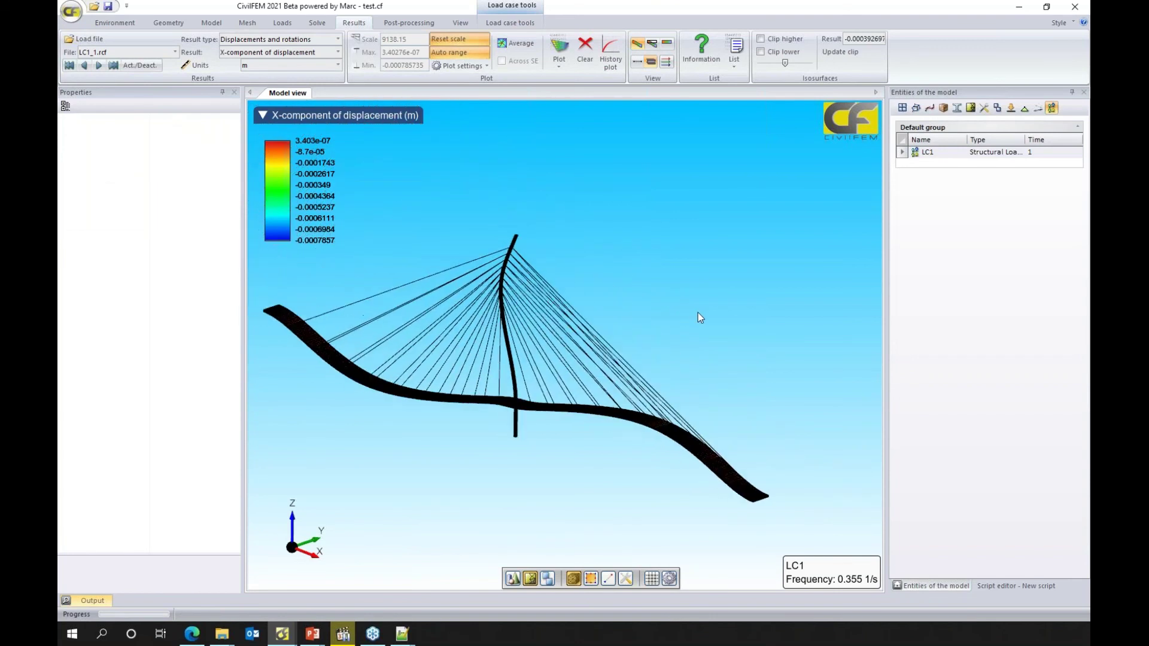
# - List the modal results information for LC1 and examine its frequency, participation factor and effective mass columns
pyautogui.click(707, 52)
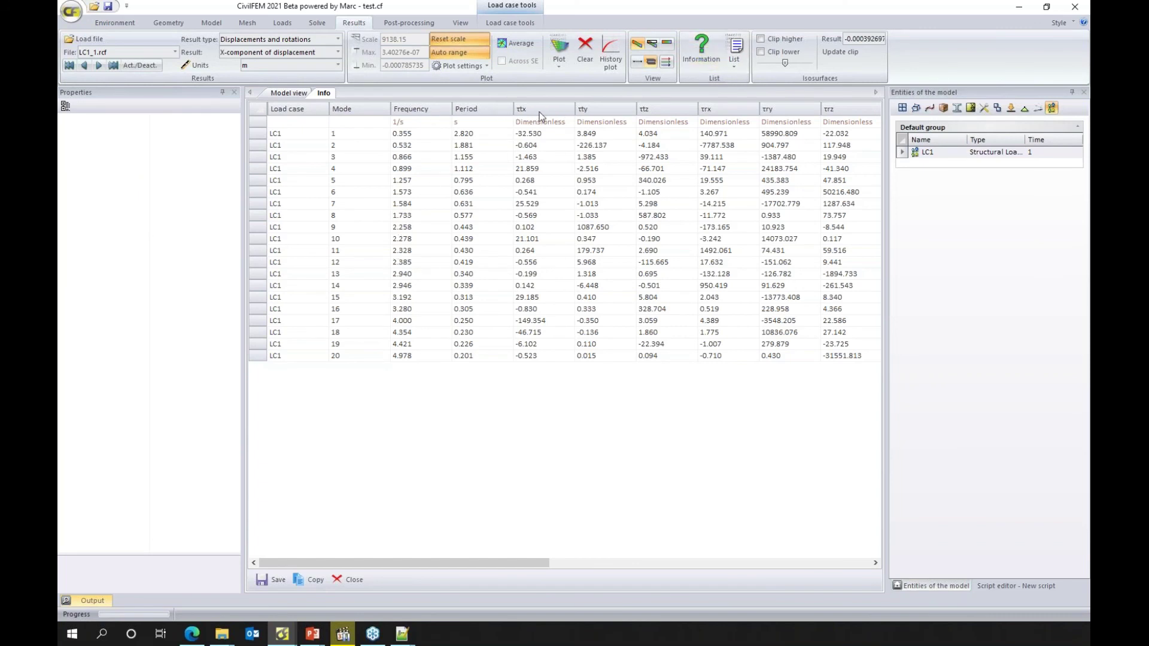
pyautogui.moveTo(486, 563); pyautogui.dragTo(761, 569)
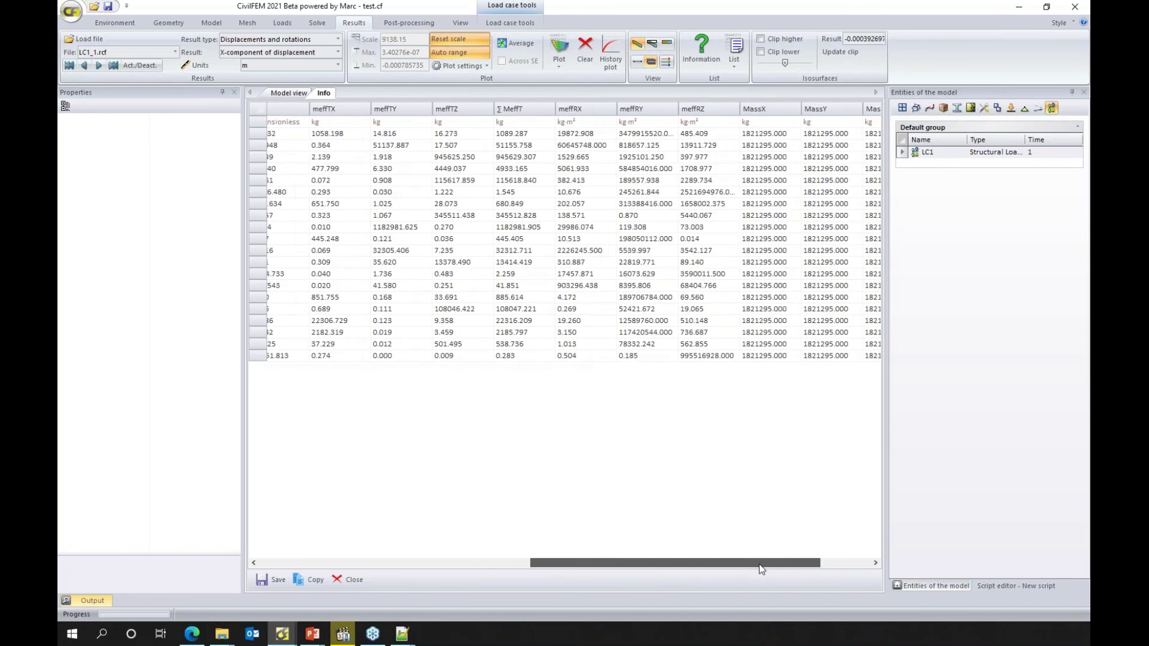
pyautogui.moveTo(761, 568); pyautogui.dragTo(607, 563)
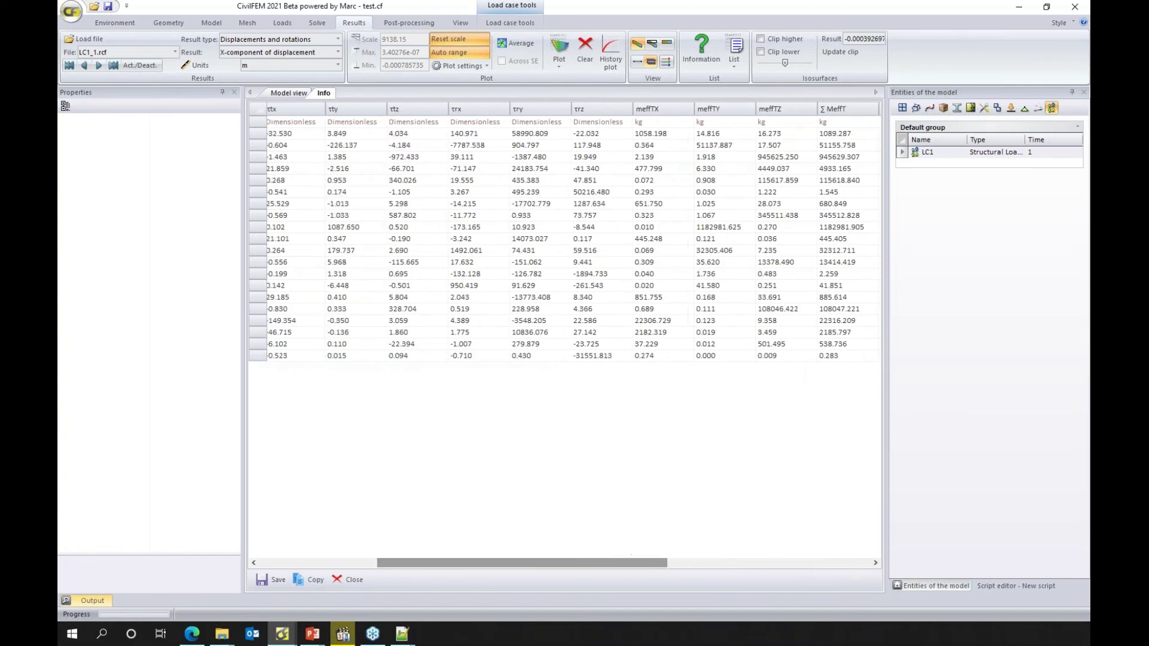
# - Return to the model view and advance the displacement plot through the mode shapes up to LC1_4.rcf
pyautogui.click(284, 94)
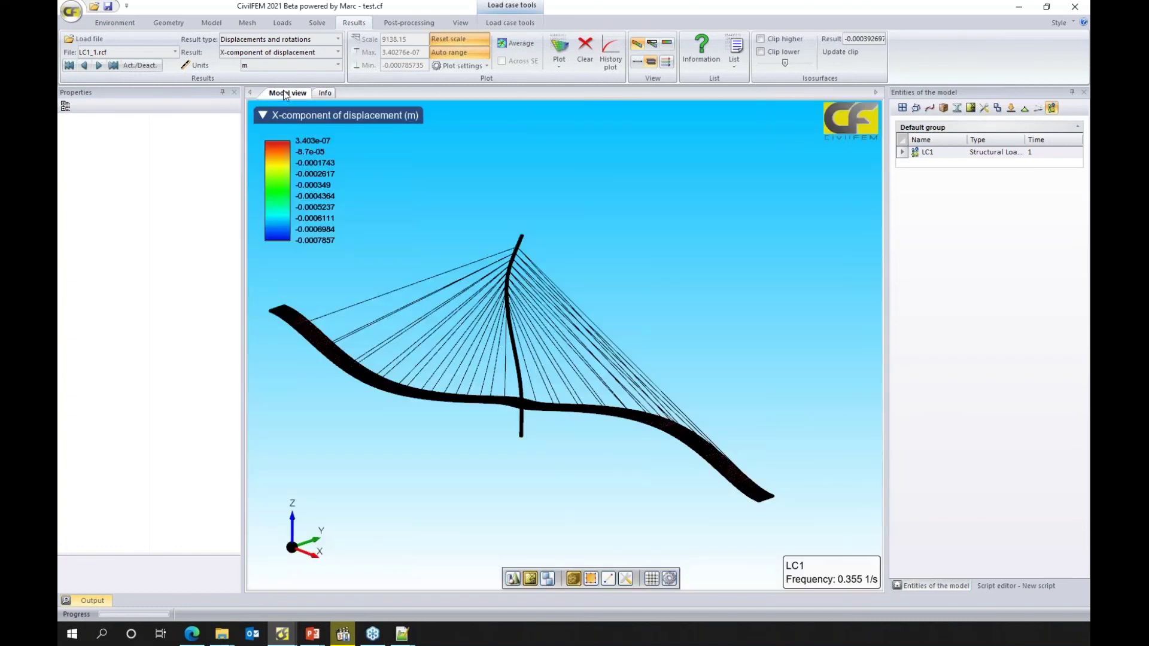
pyautogui.click(102, 64)
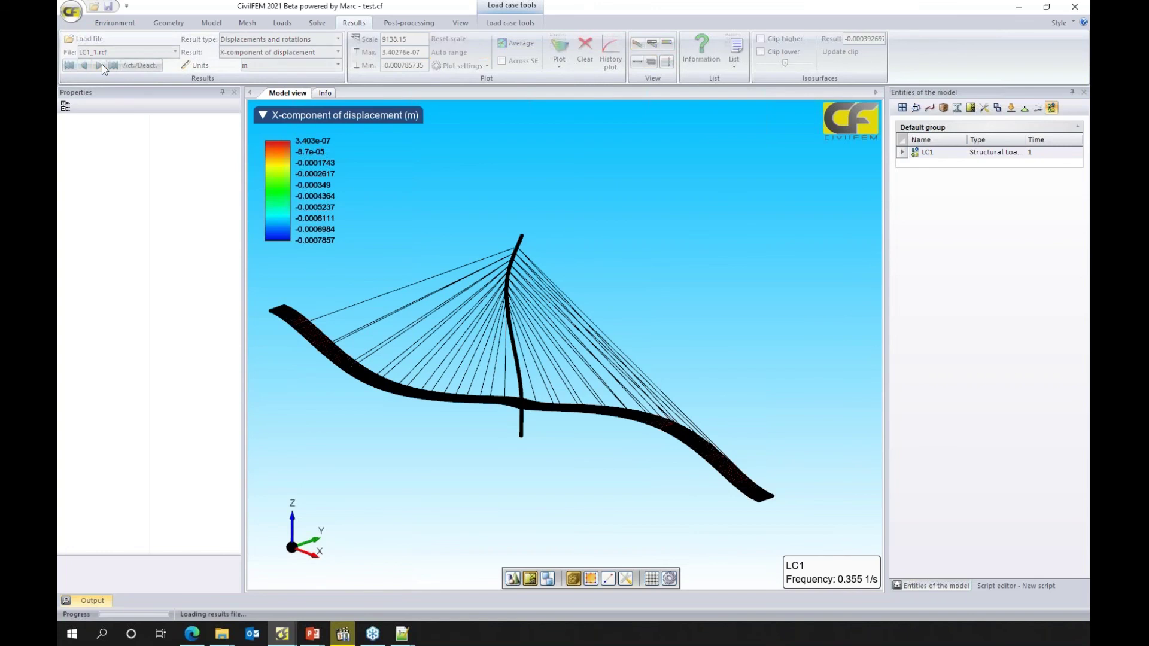
pyautogui.click(101, 65)
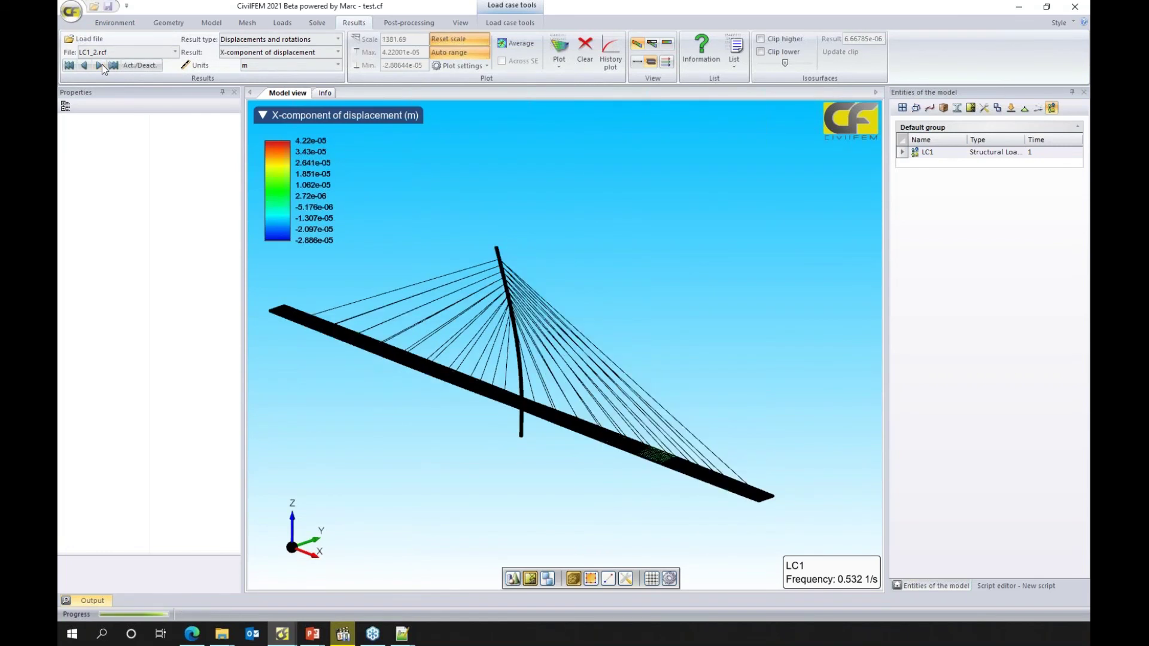
pyautogui.click(102, 65)
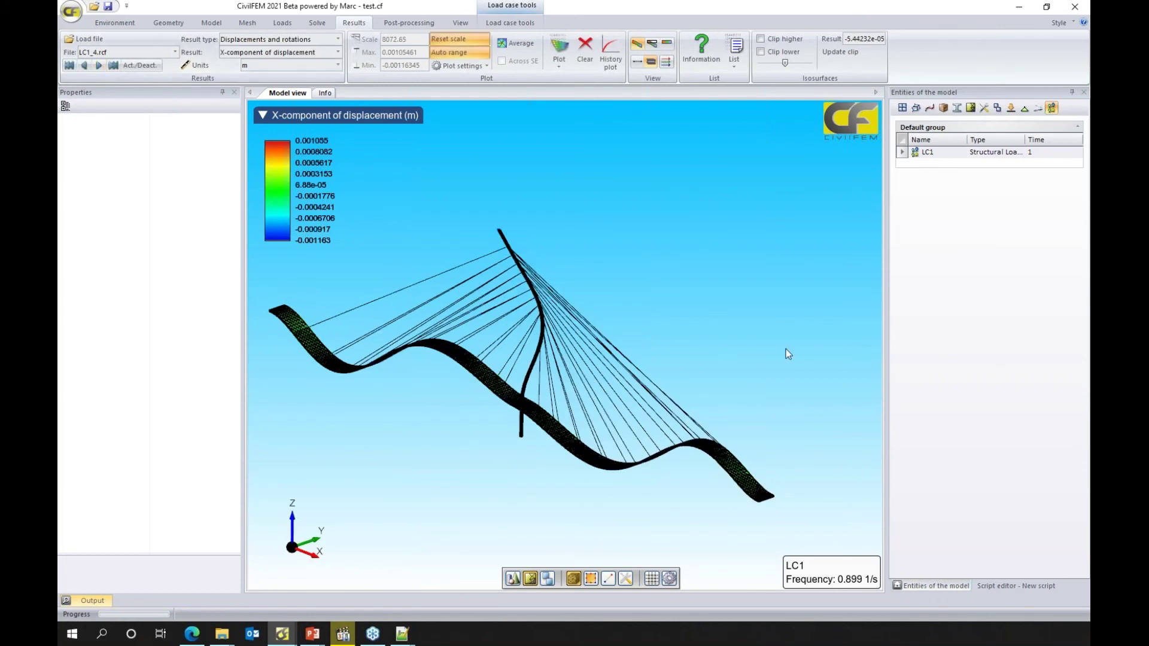
# - Clear the X-component of displacement plot to show the undeformed cable-stayed bridge model
pyautogui.moveTo(785, 349); pyautogui.dragTo(853, 288, button='middle')
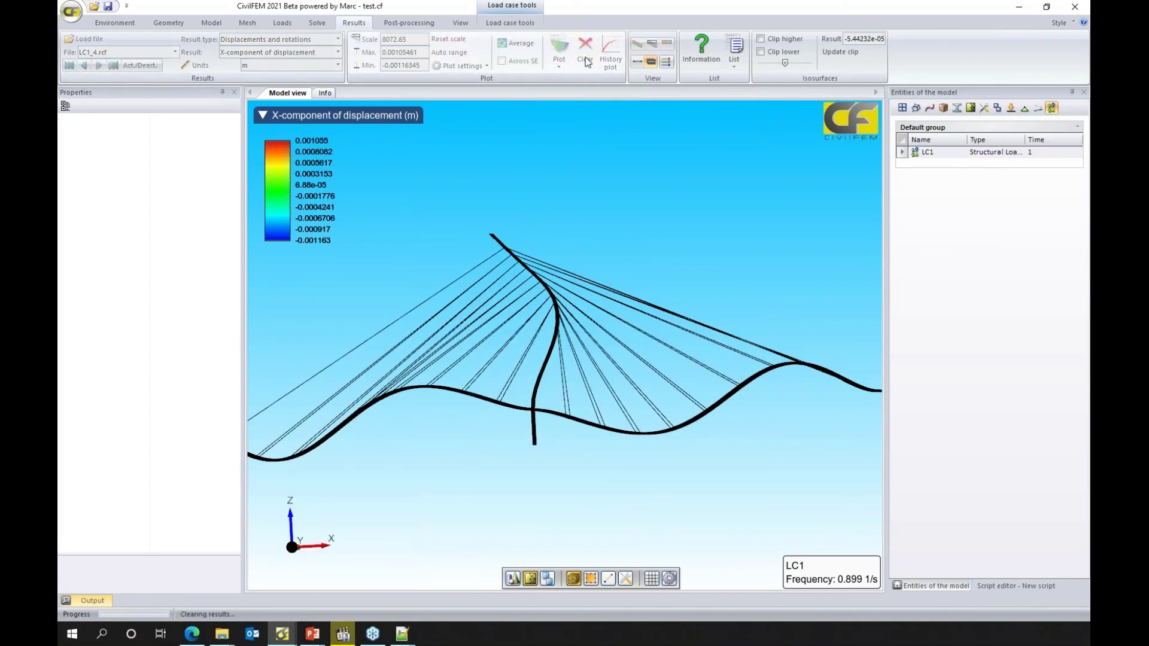
pyautogui.click(585, 57)
pyautogui.moveTo(559, 285); pyautogui.dragTo(606, 246, button='middle')
pyautogui.scroll(4, 607, 246)
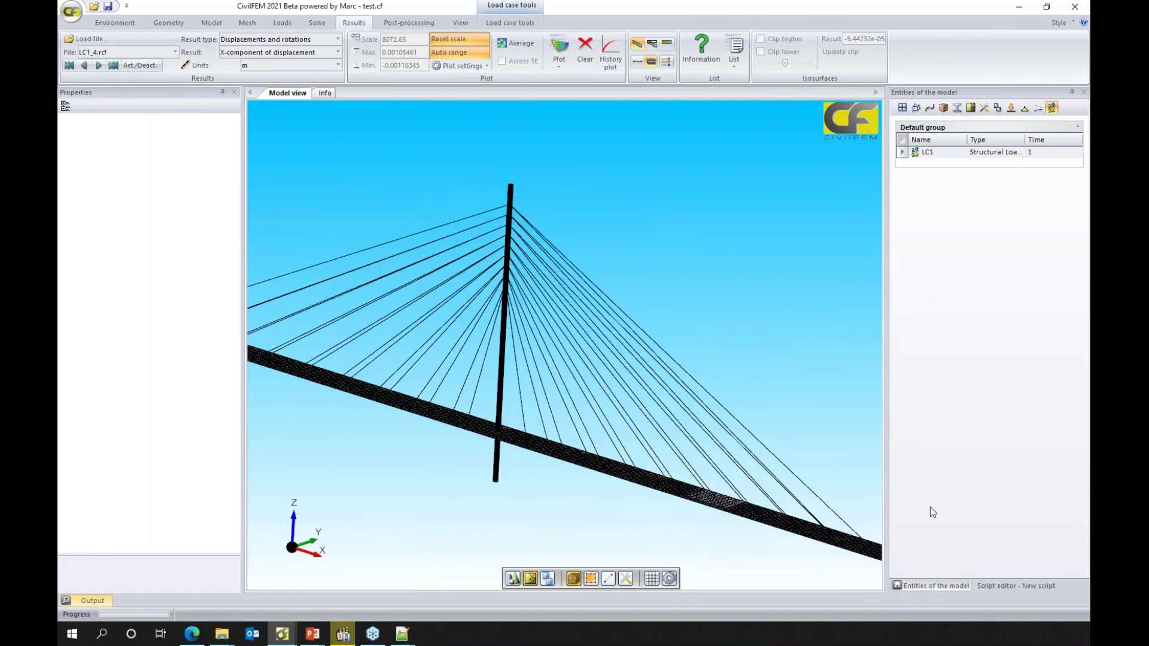
# - Open the script editor and review the bridge's Python code from the geometry section down to the meshing section
pyautogui.click(1012, 587)
pyautogui.scroll(-4, 1001, 495)
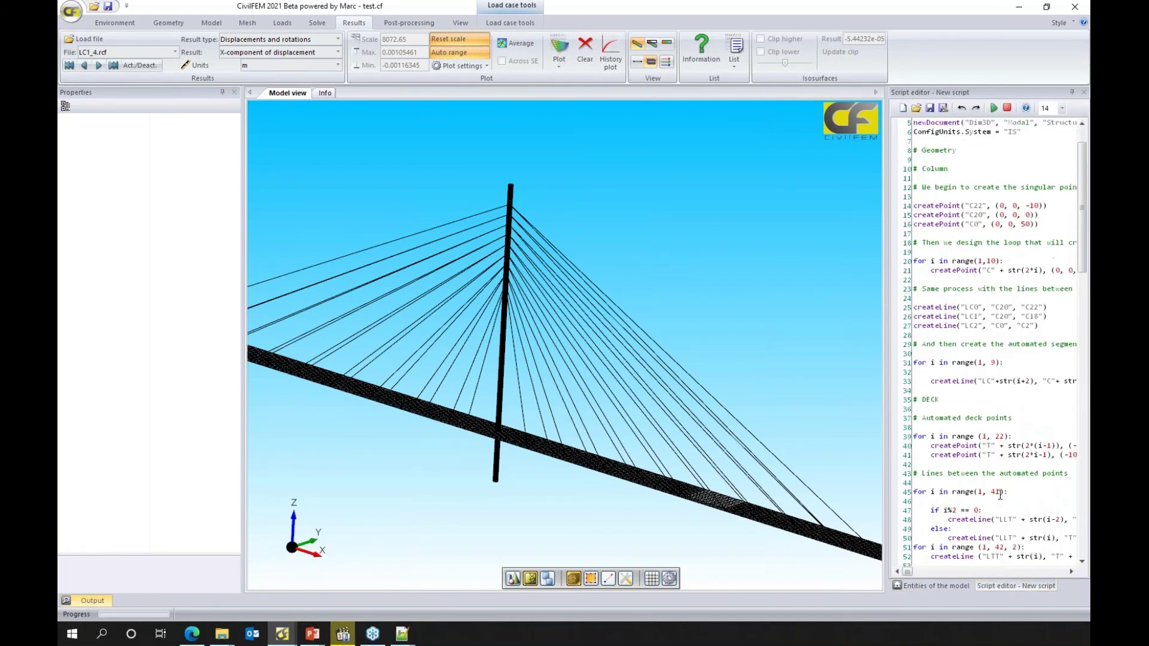
pyautogui.scroll(-9, 1001, 496)
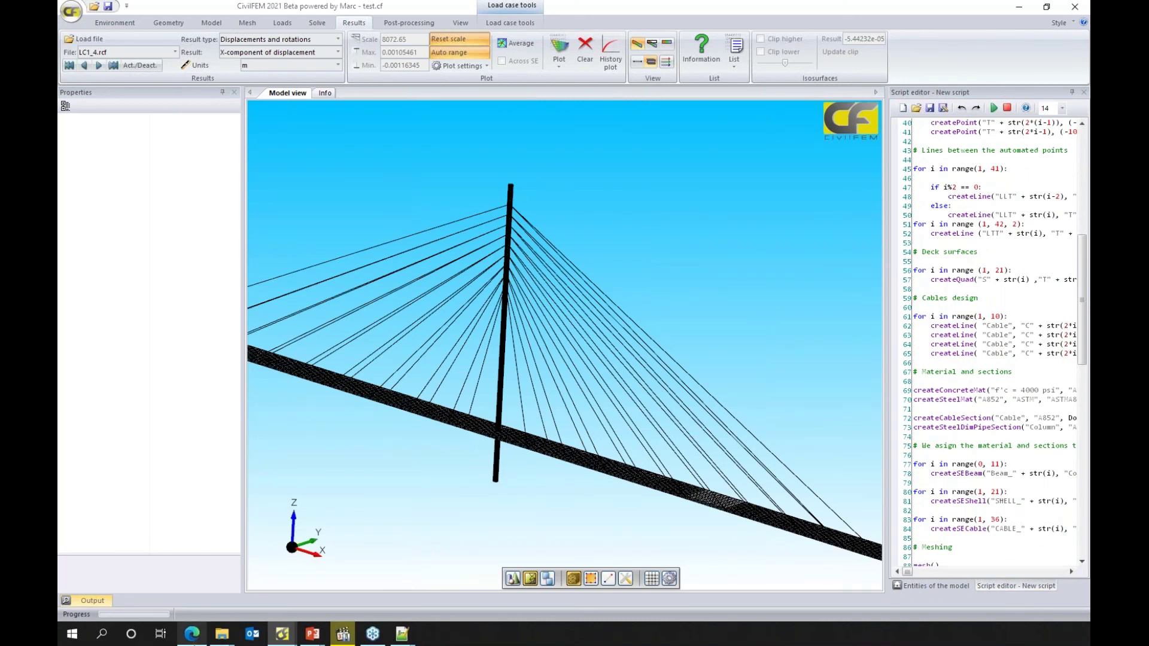
# - Switch to the ICAEEC course page in Edge and look through the Worked Examples list with its Python files and videos
pyautogui.click(191, 634)
pyautogui.scroll(4, 470, 405)
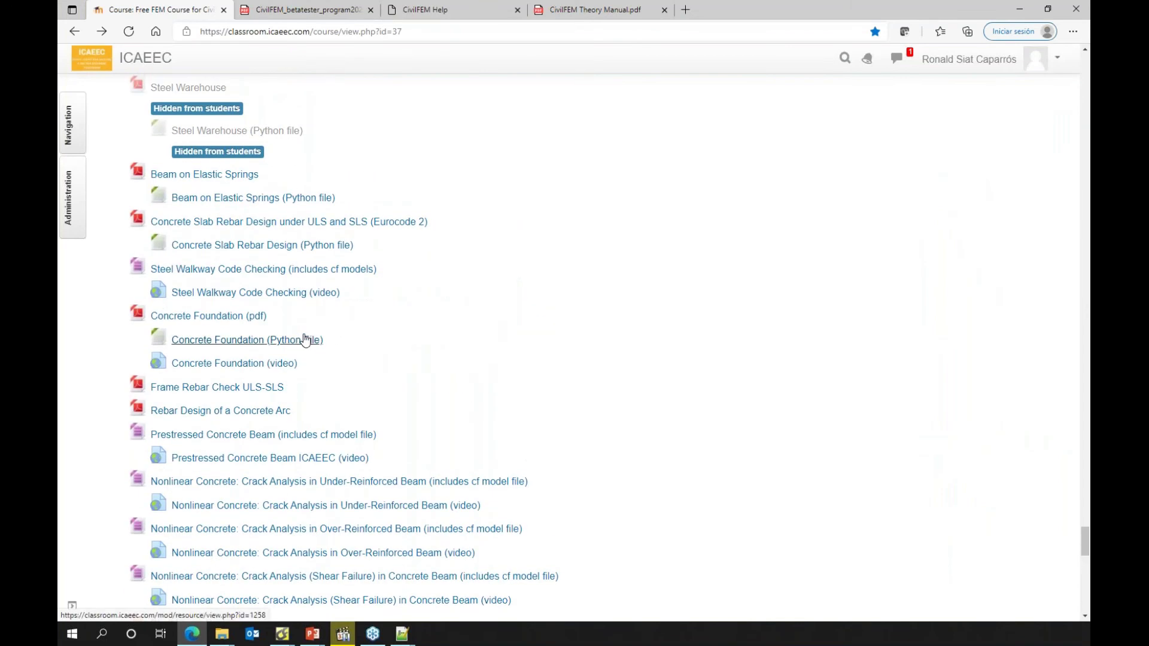
pyautogui.scroll(3, 262, 337)
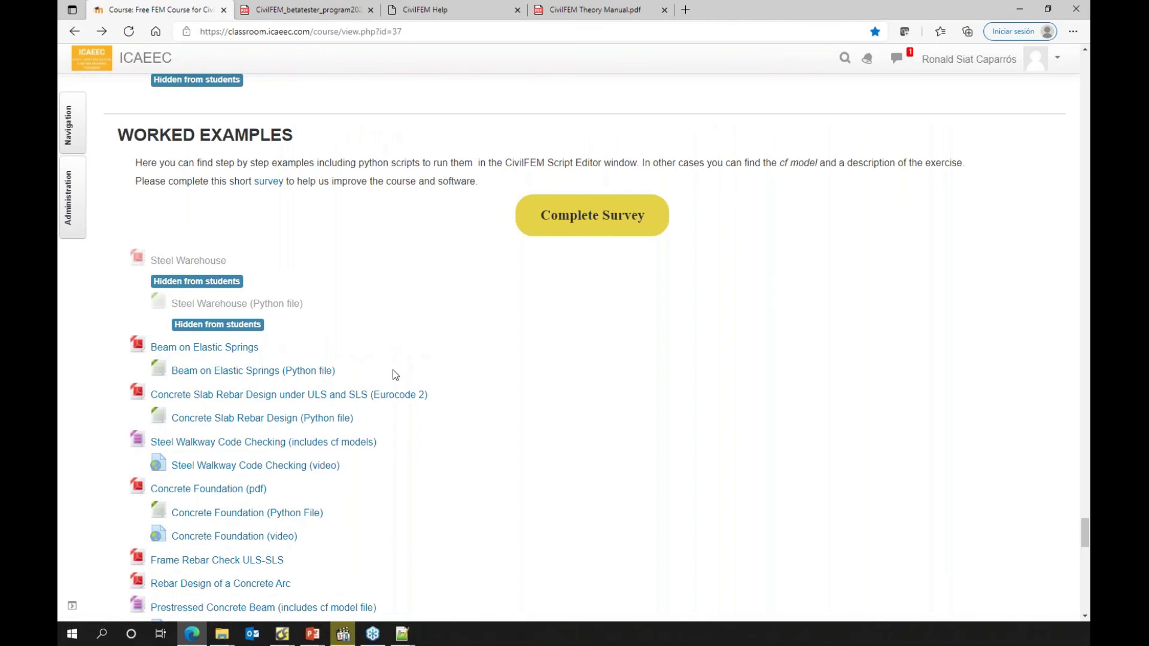
pyautogui.scroll(-5, 393, 370)
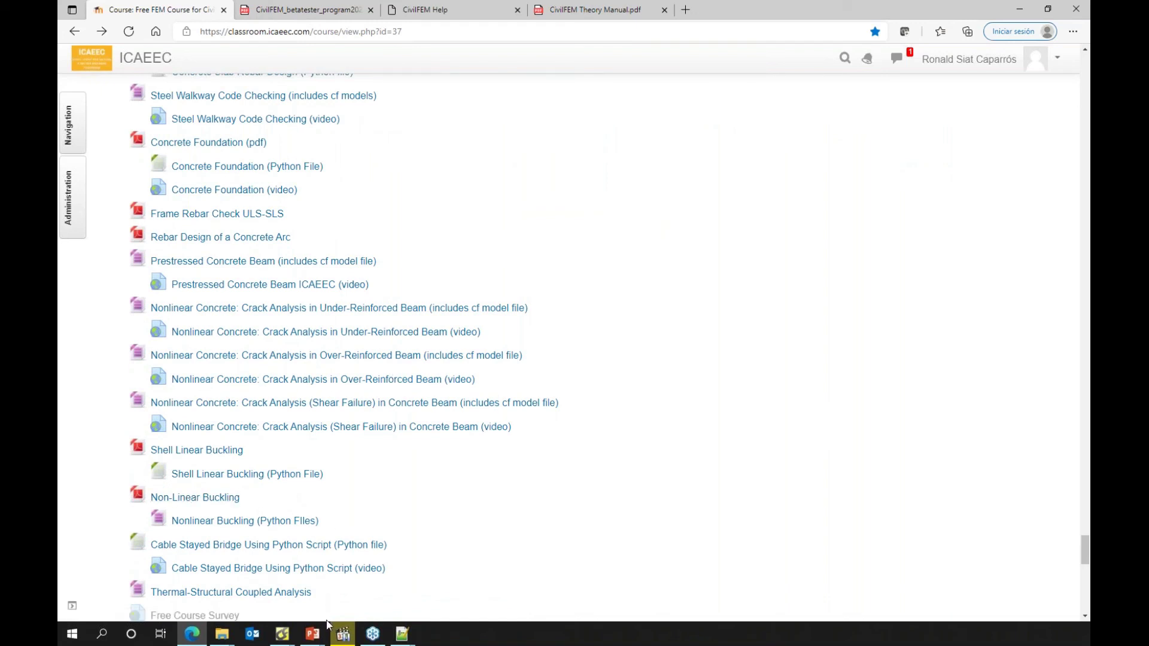
# - Switch to the PowerPoint slide show at the CivilFEM 2021 Beta Tester slide listing the program's tasks
pyautogui.click(321, 640)
pyautogui.click(310, 580)
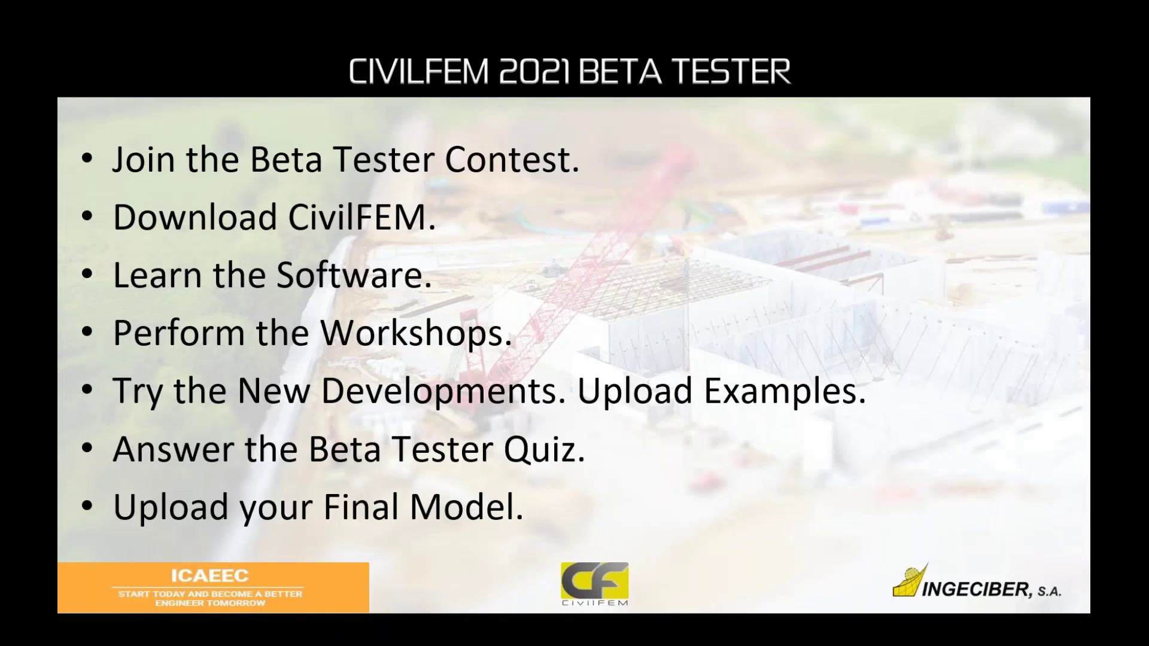